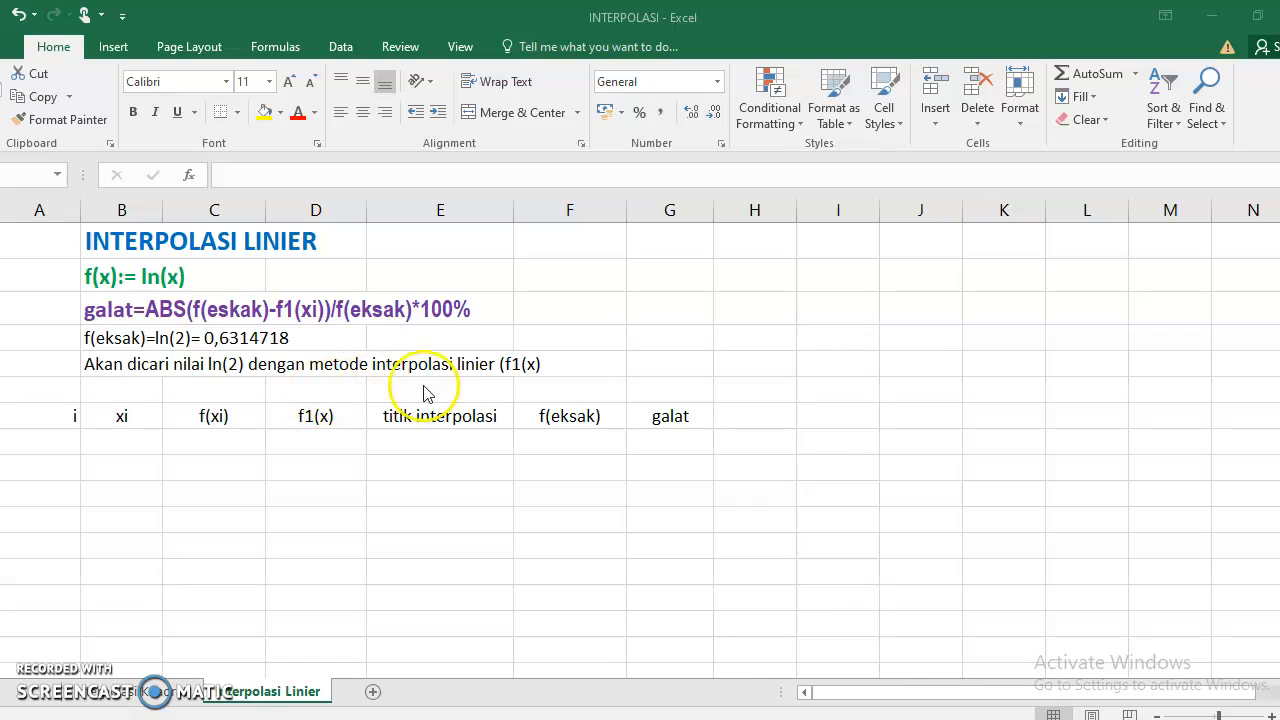
# Add the missing closing parenthesis to the description in B5 so it ends with "(f1(x))".
pyautogui.click(117, 364)
pyautogui.doubleClick(117, 364)
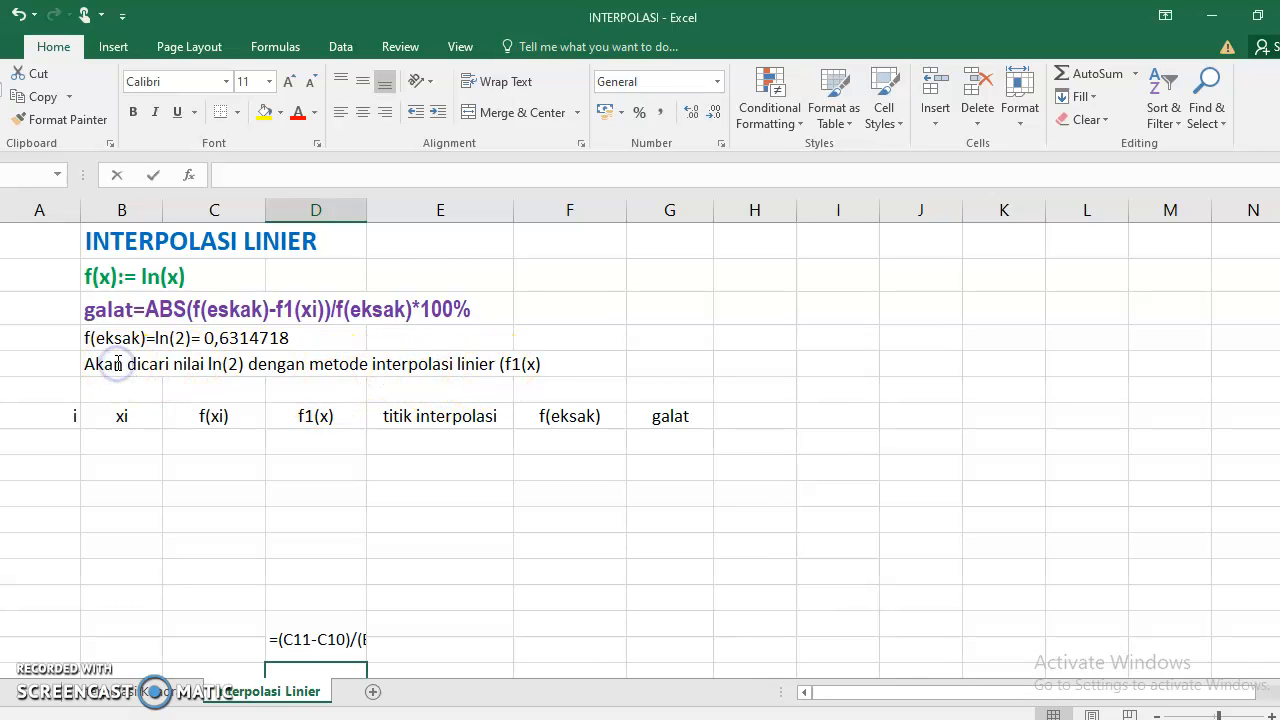
pyautogui.click(92, 332)
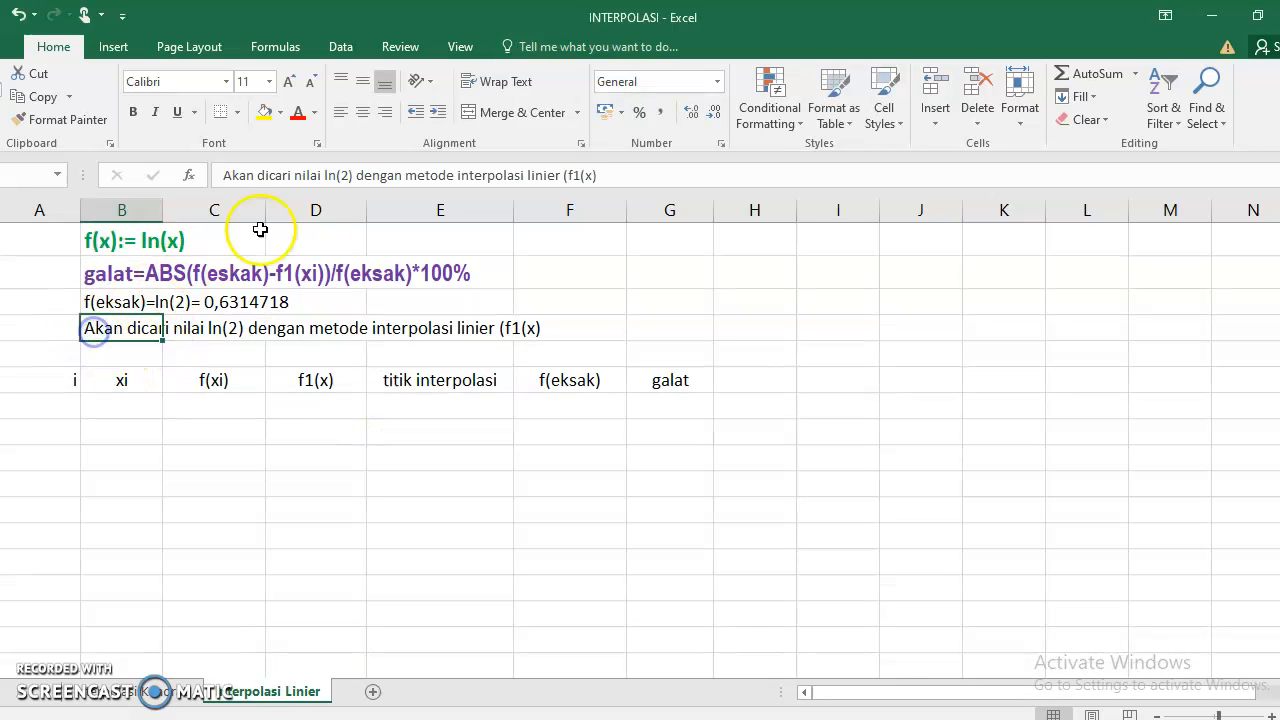
pyautogui.click(600, 177)
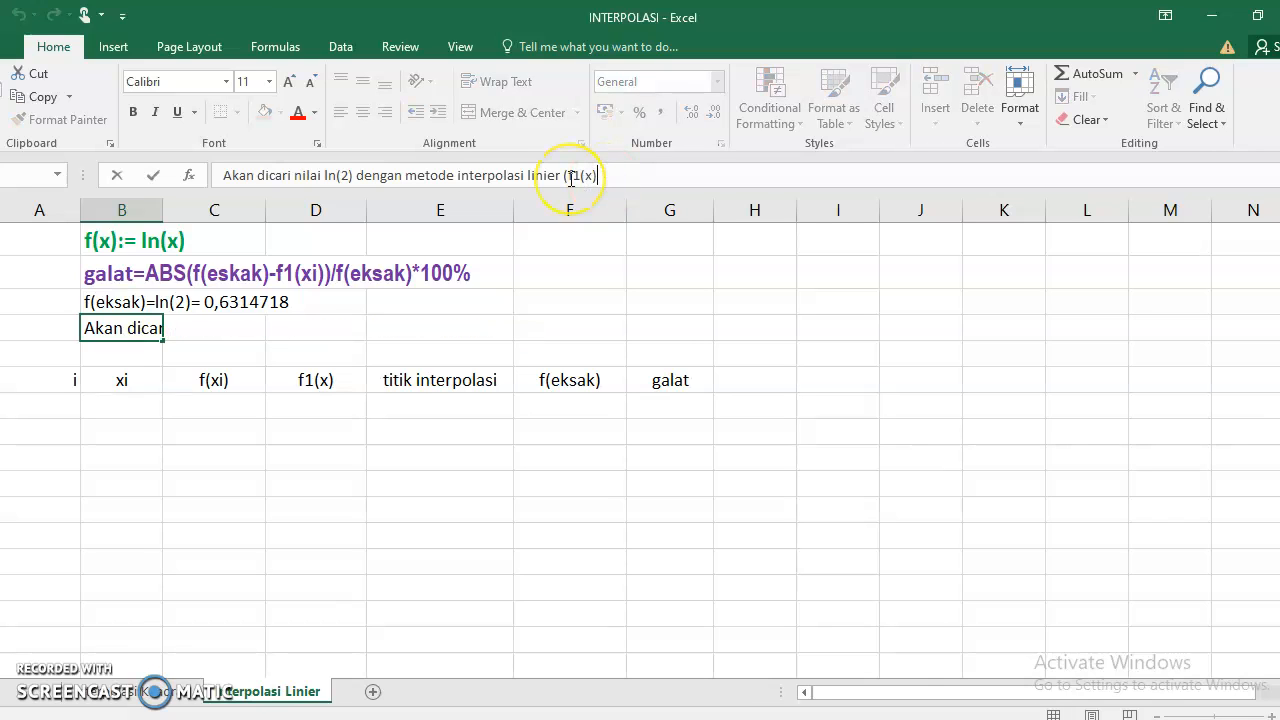
pyautogui.click(110, 435)
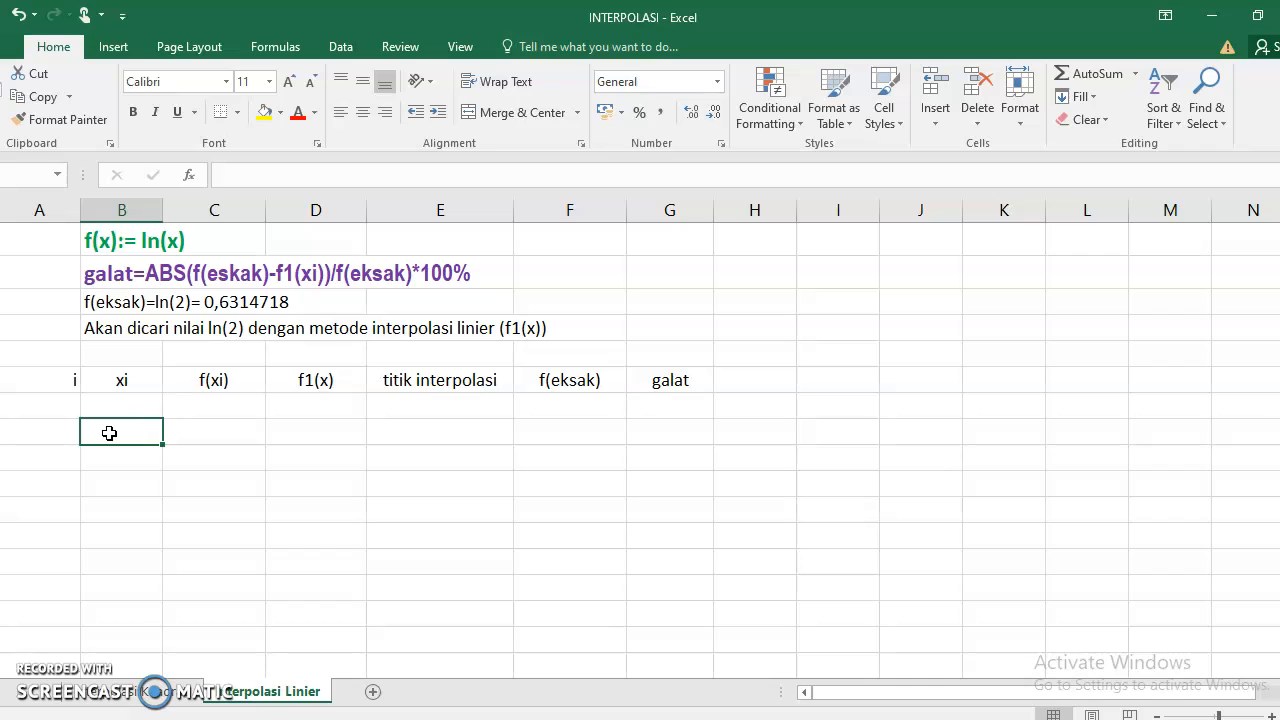
# Enter 2 as the interpolation point in E8, under "titik interpolasi".
pyautogui.click(63, 406)
pyautogui.scroll(1, 92, 400)
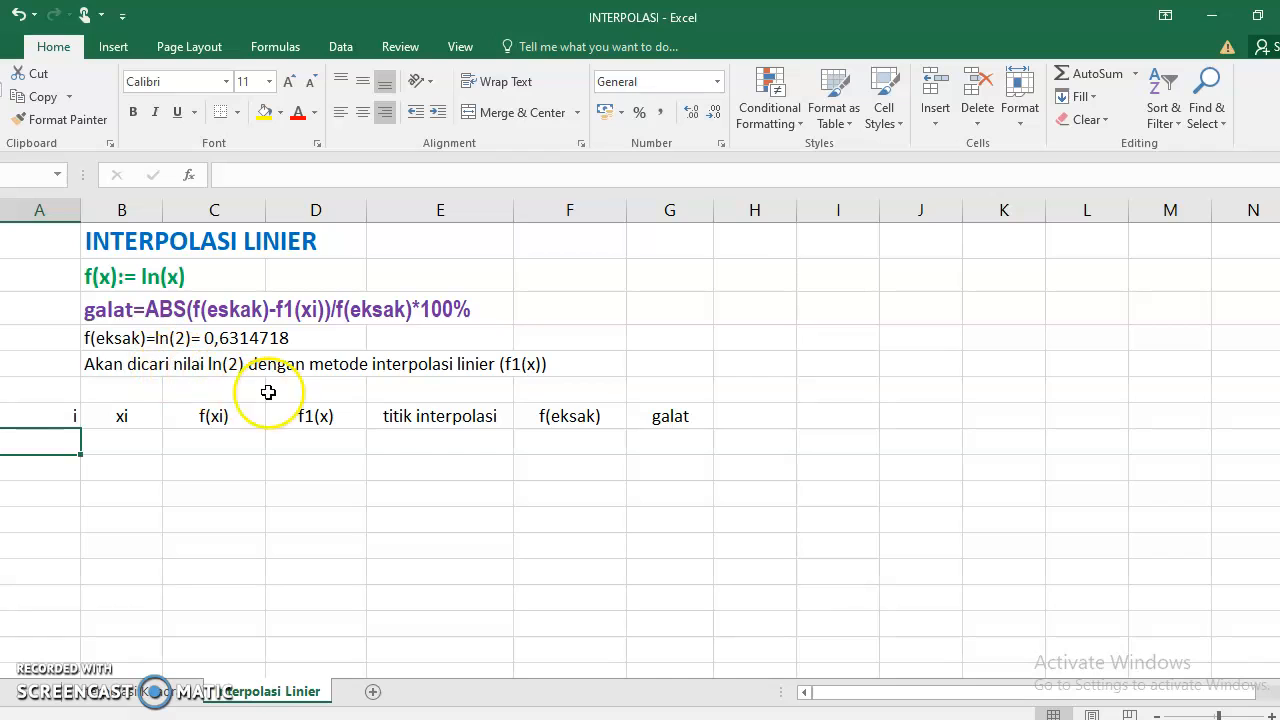
pyautogui.click(405, 445)
pyautogui.write('2')
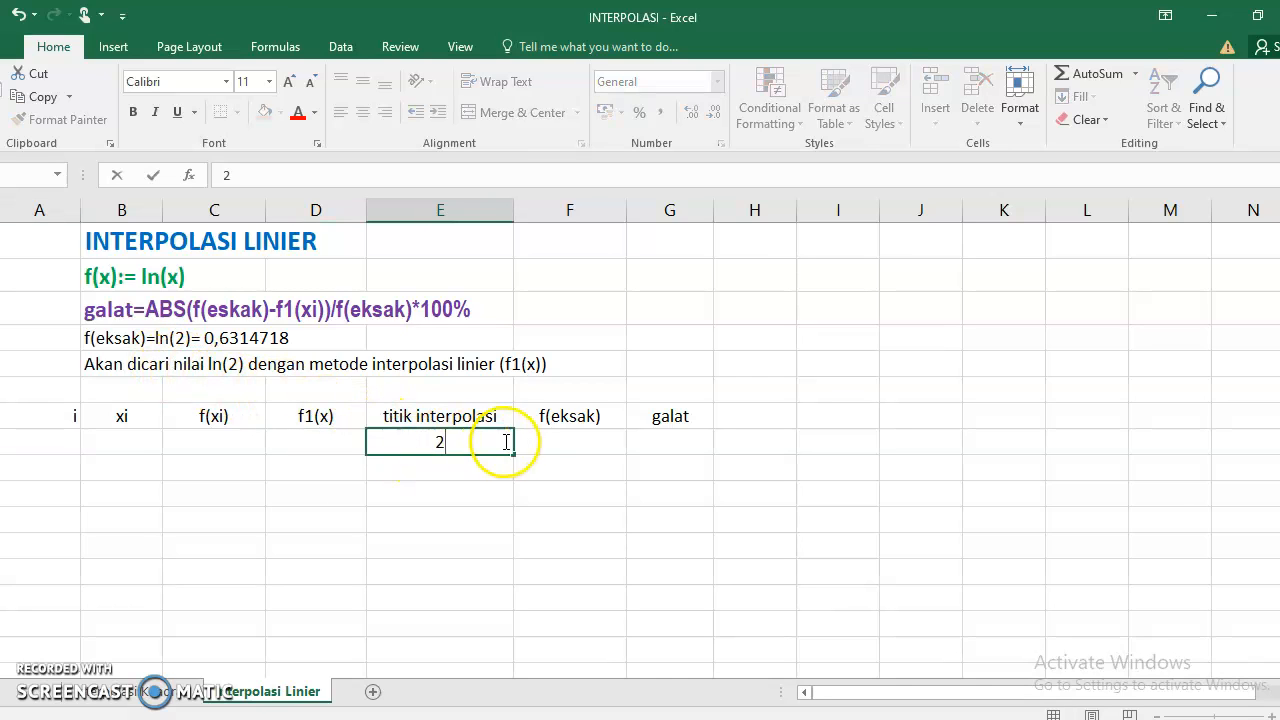
# Compute the exact function value in F8 with the formula =LN(2).
pyautogui.click(530, 442)
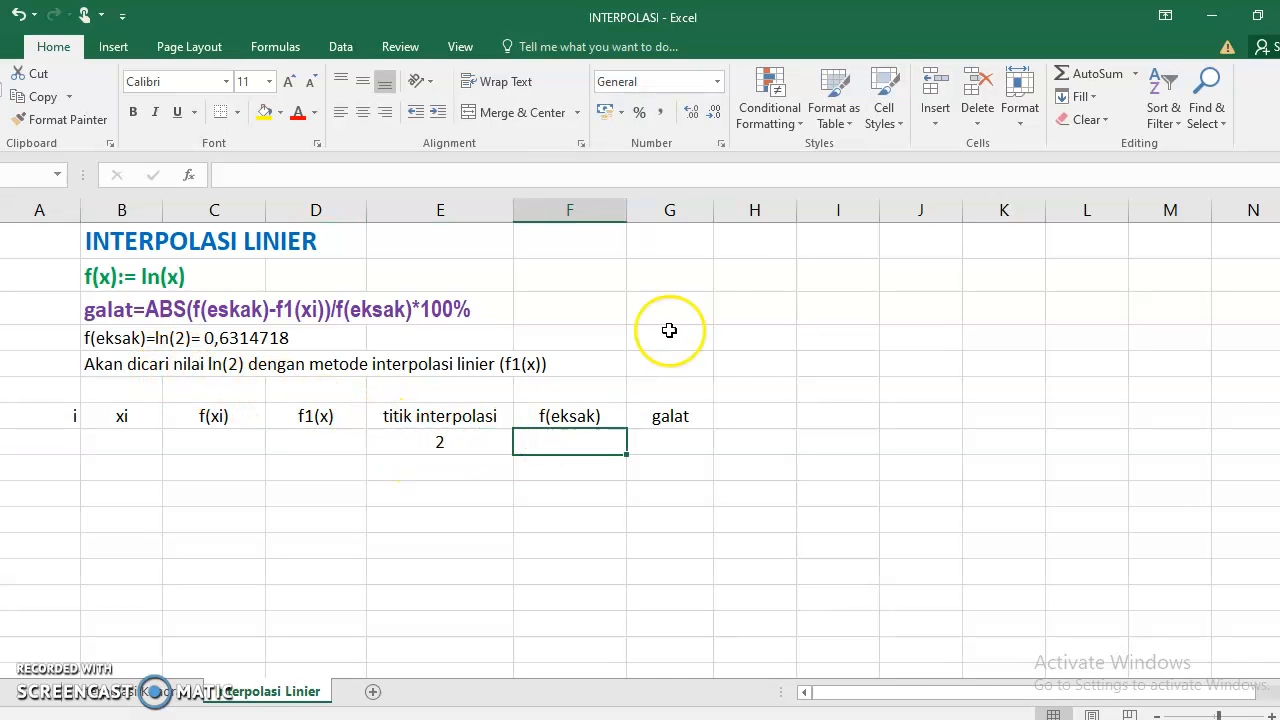
pyautogui.write('=LN')
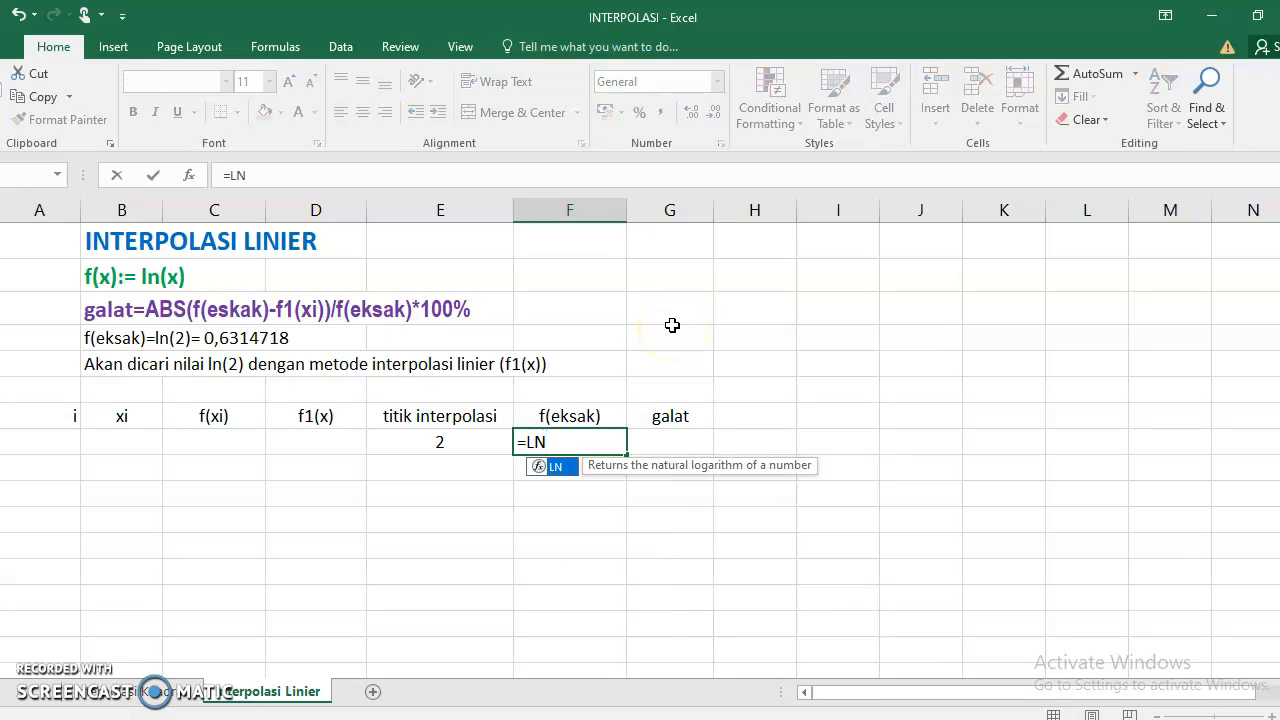
pyautogui.write('(')
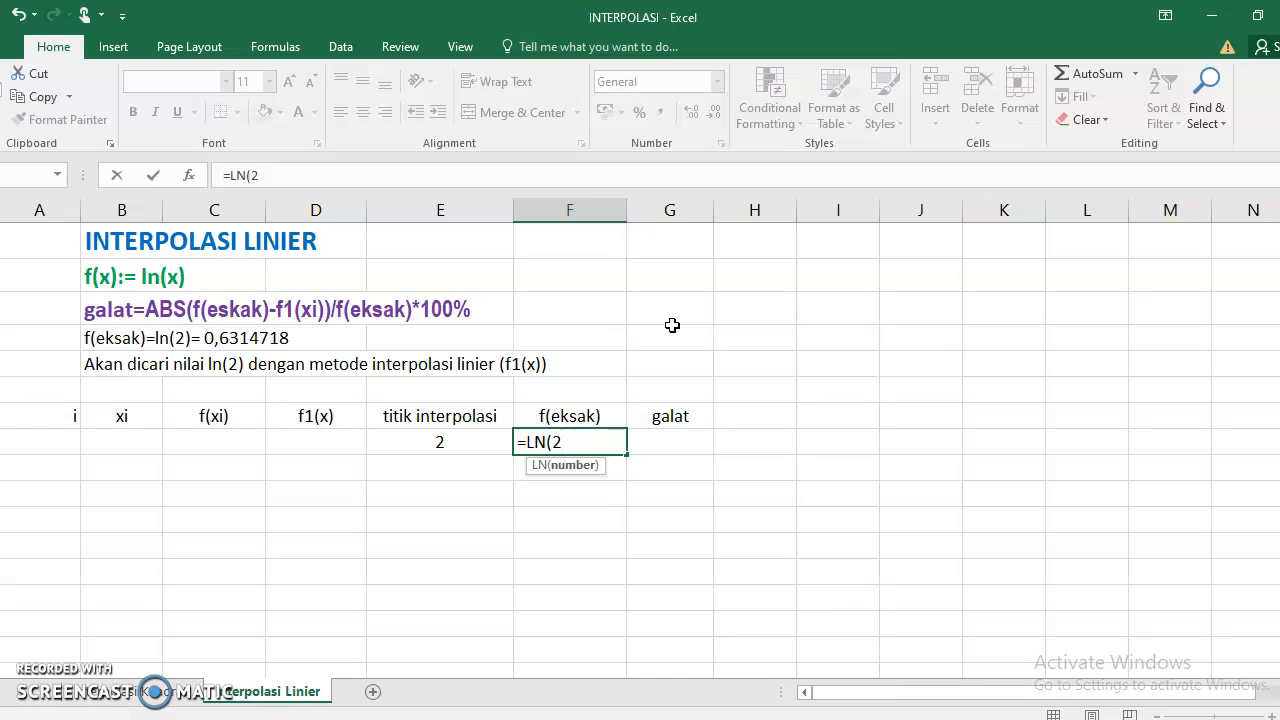
pyautogui.write('2)')
pyautogui.press('Return')
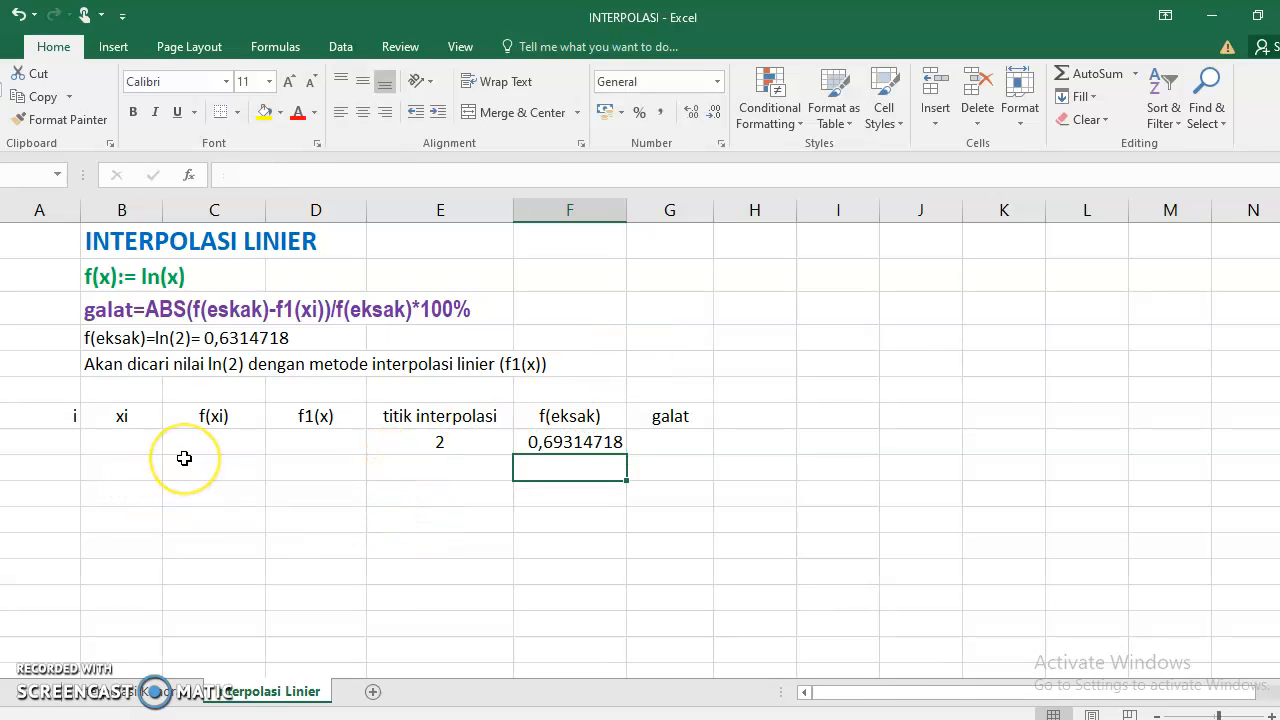
# Fill in the first two table rows with i = 0, xi = 1 and i = 1, xi = 6.
pyautogui.click(40, 436)
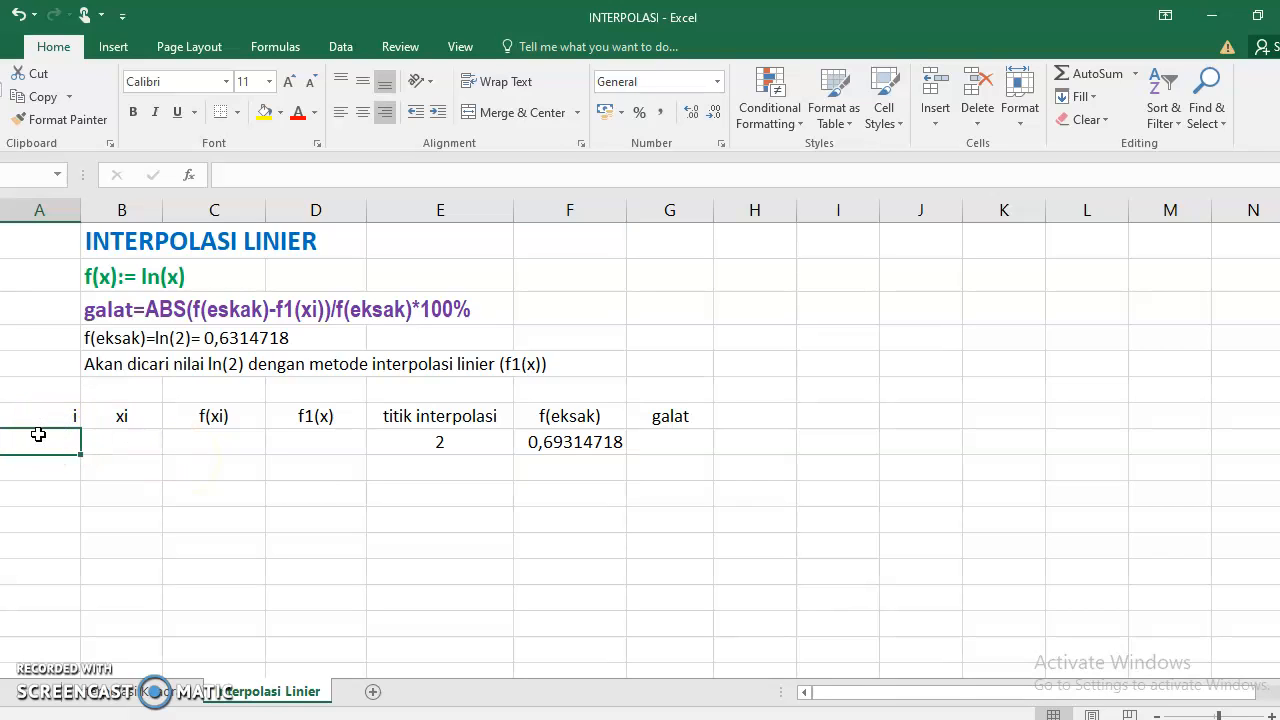
pyautogui.write('0')
pyautogui.click(99, 431)
pyautogui.write('1')
pyautogui.press('Return')
pyautogui.press('Left')
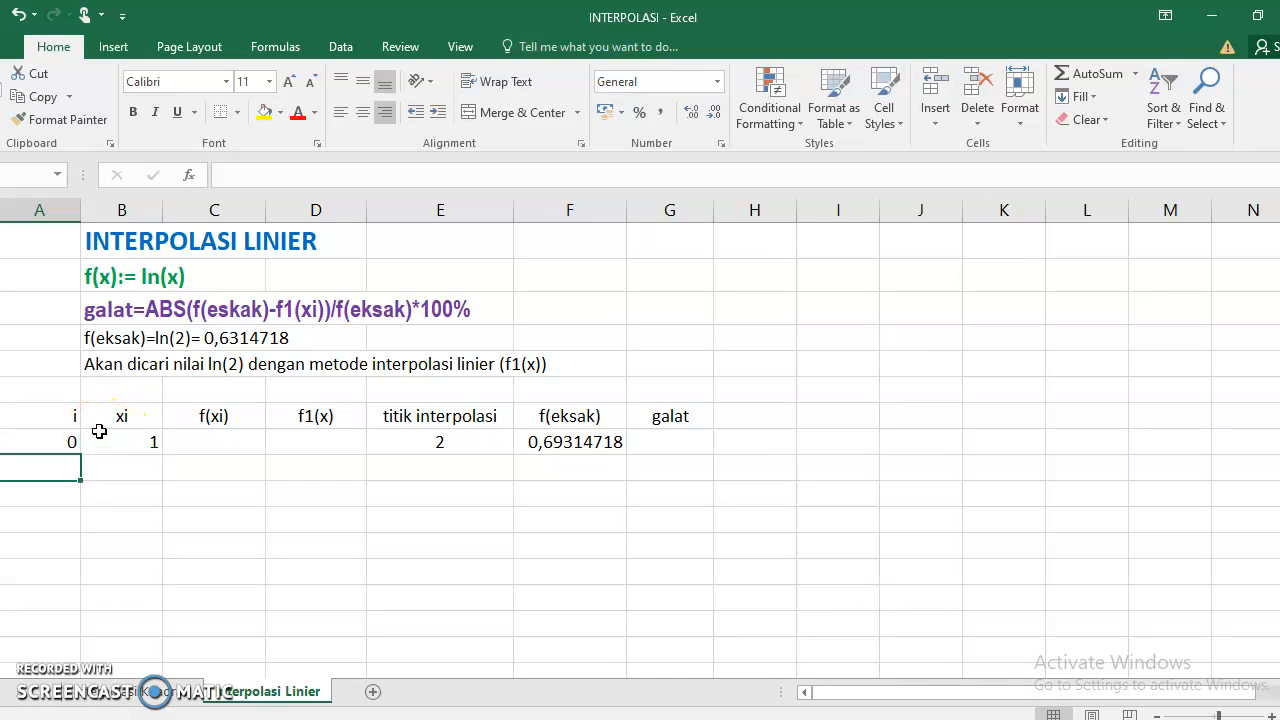
pyautogui.write('1')
pyautogui.press('Right')
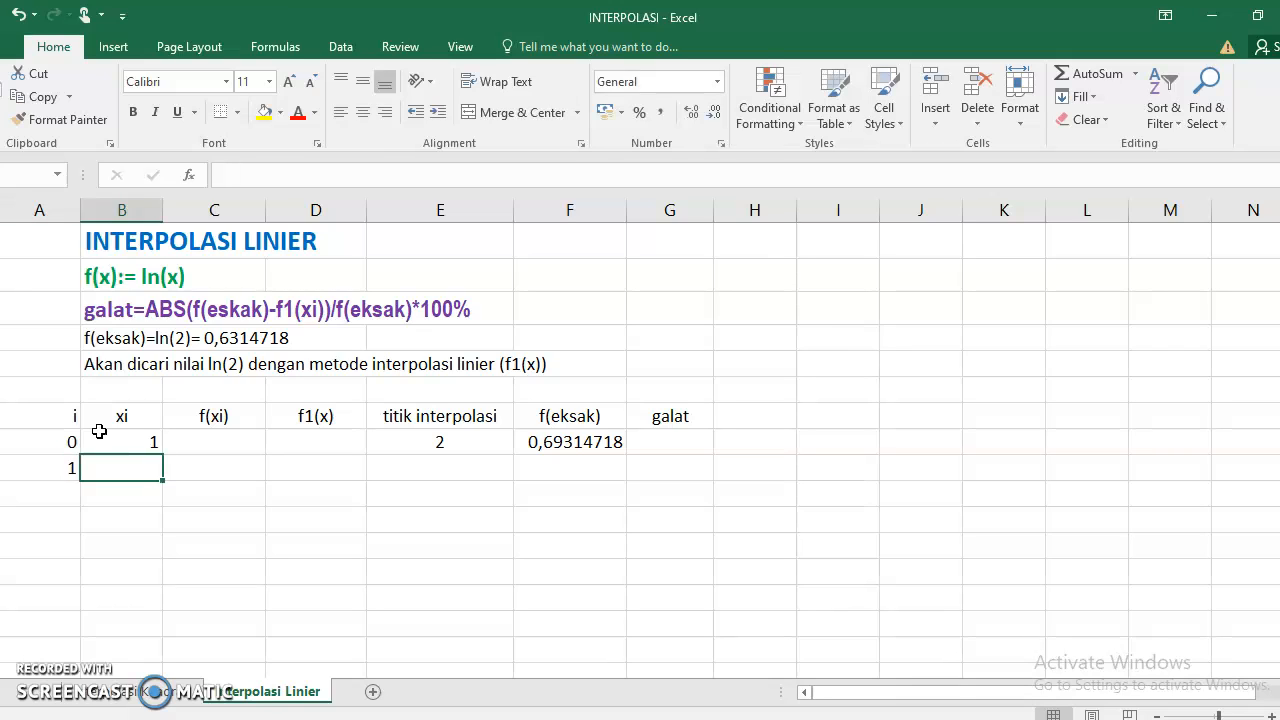
pyautogui.write('4')
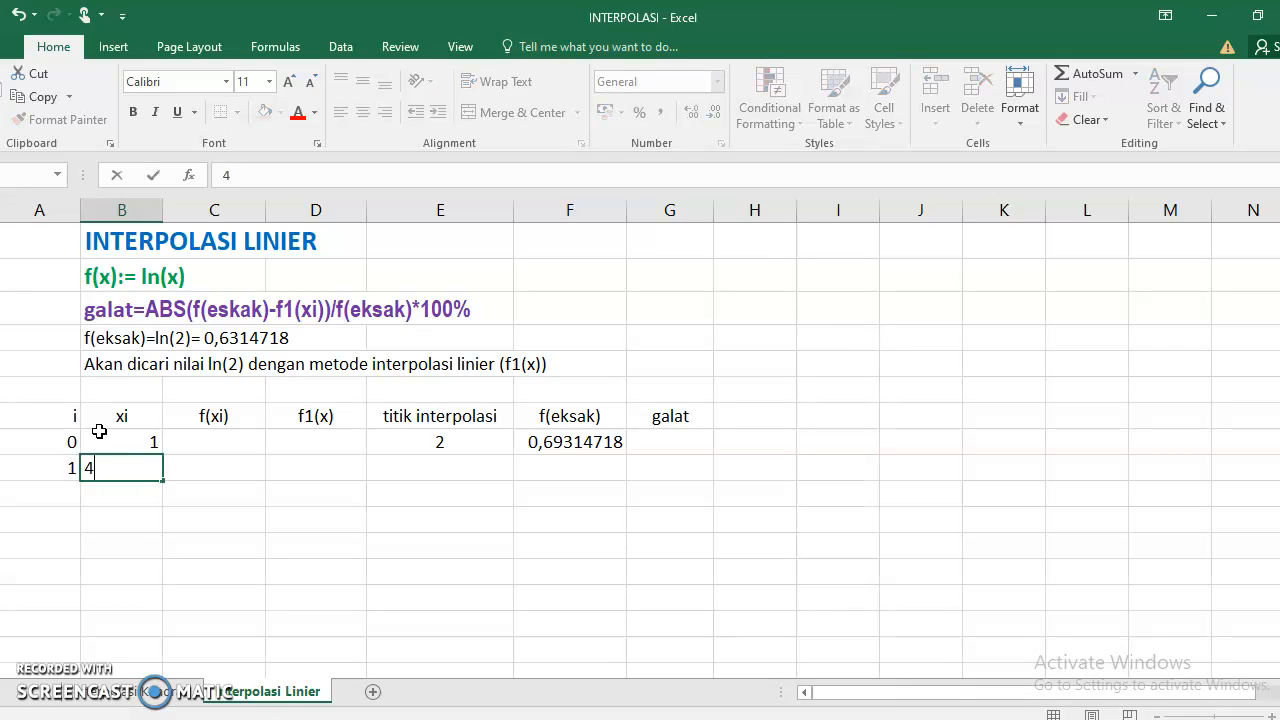
pyautogui.press('Right')
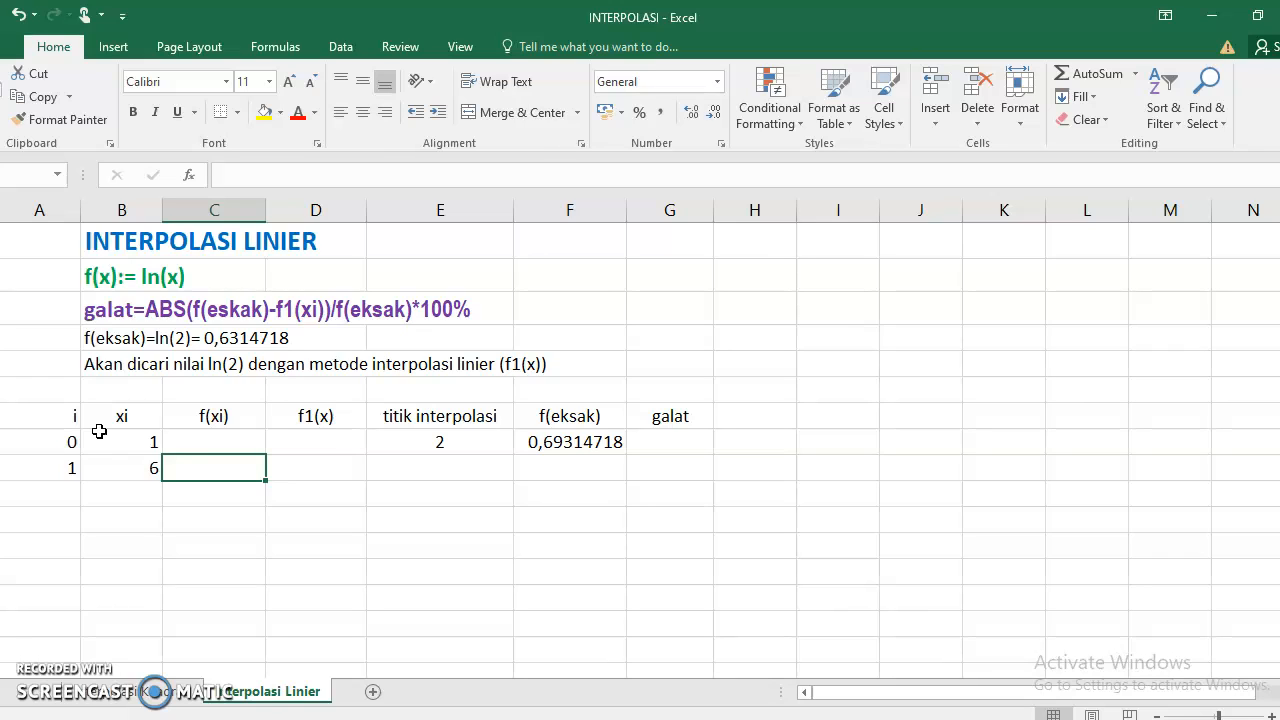
# Enter =LN(1) in C8 under f(xi) and fill it down to C9.
pyautogui.click(213, 480)
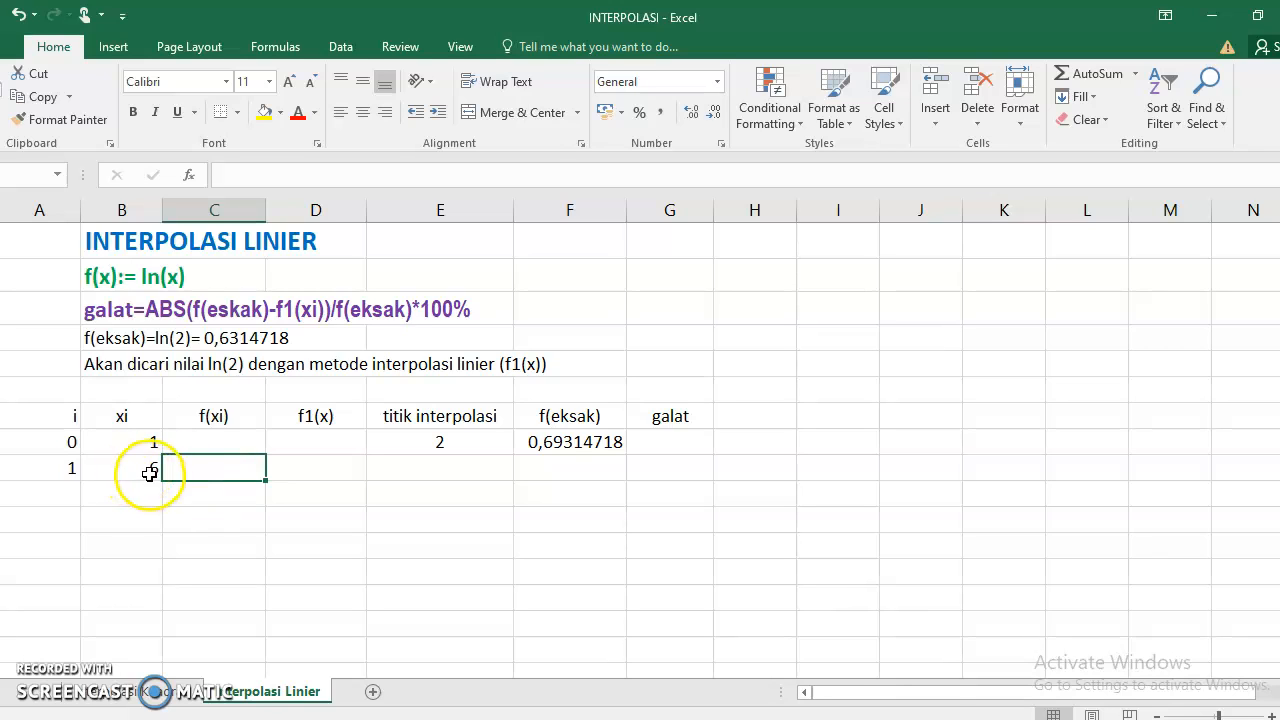
pyautogui.click(55, 491)
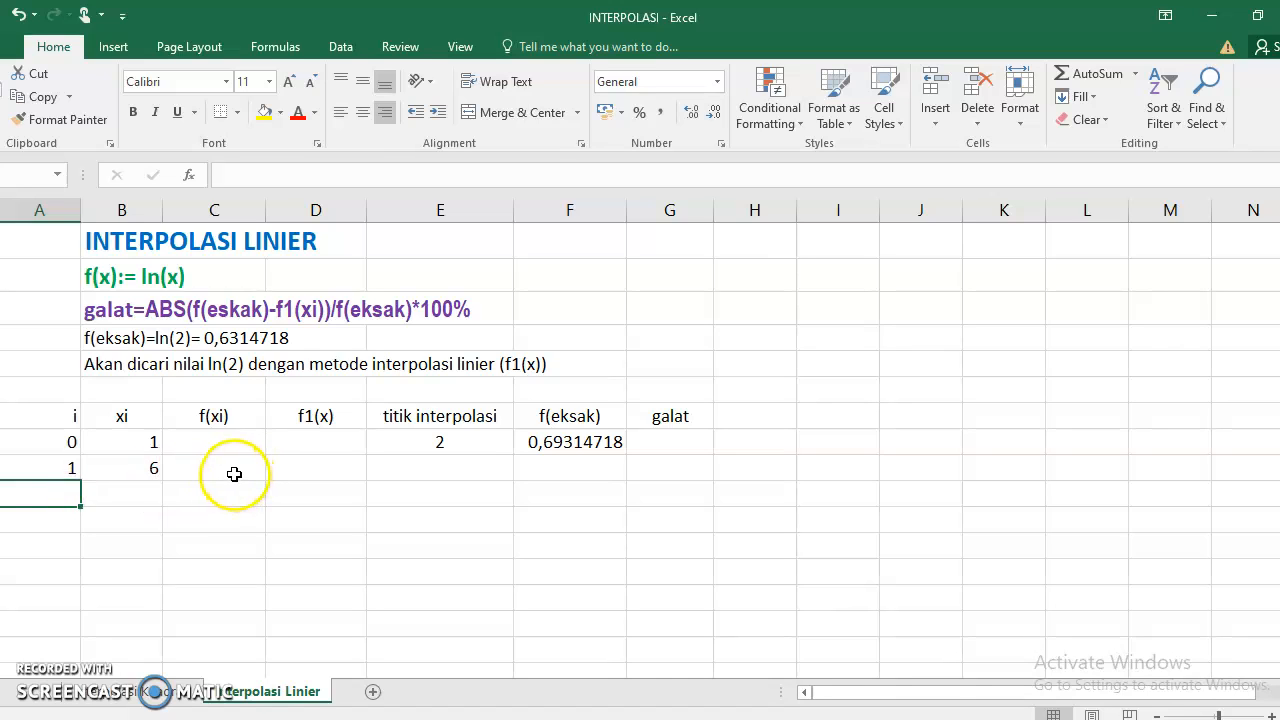
pyautogui.click(218, 450)
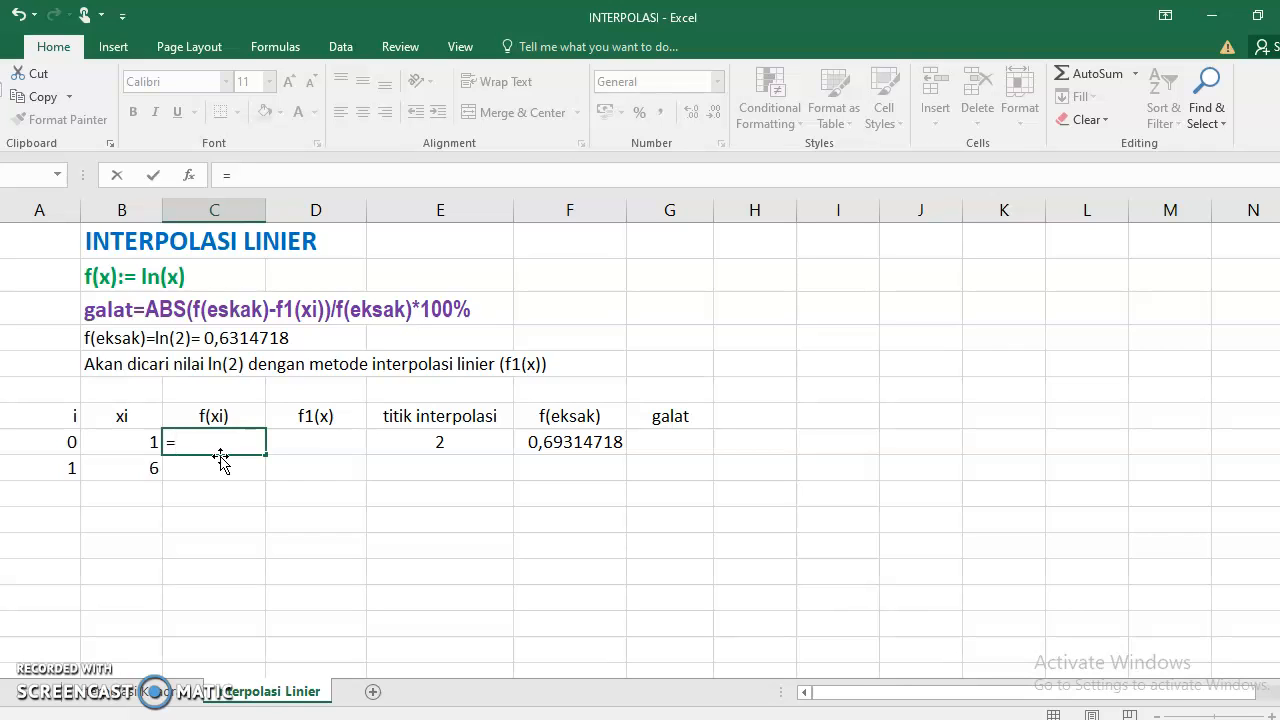
pyautogui.write('ln')
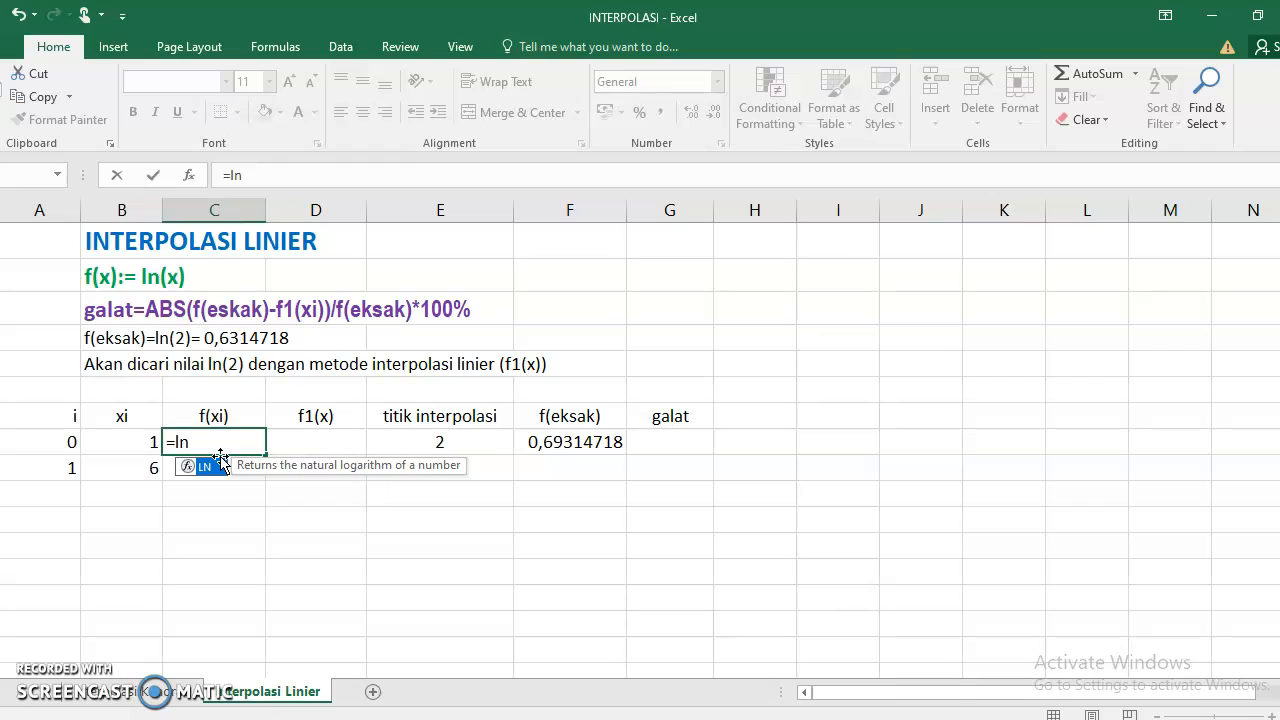
pyautogui.write('(')
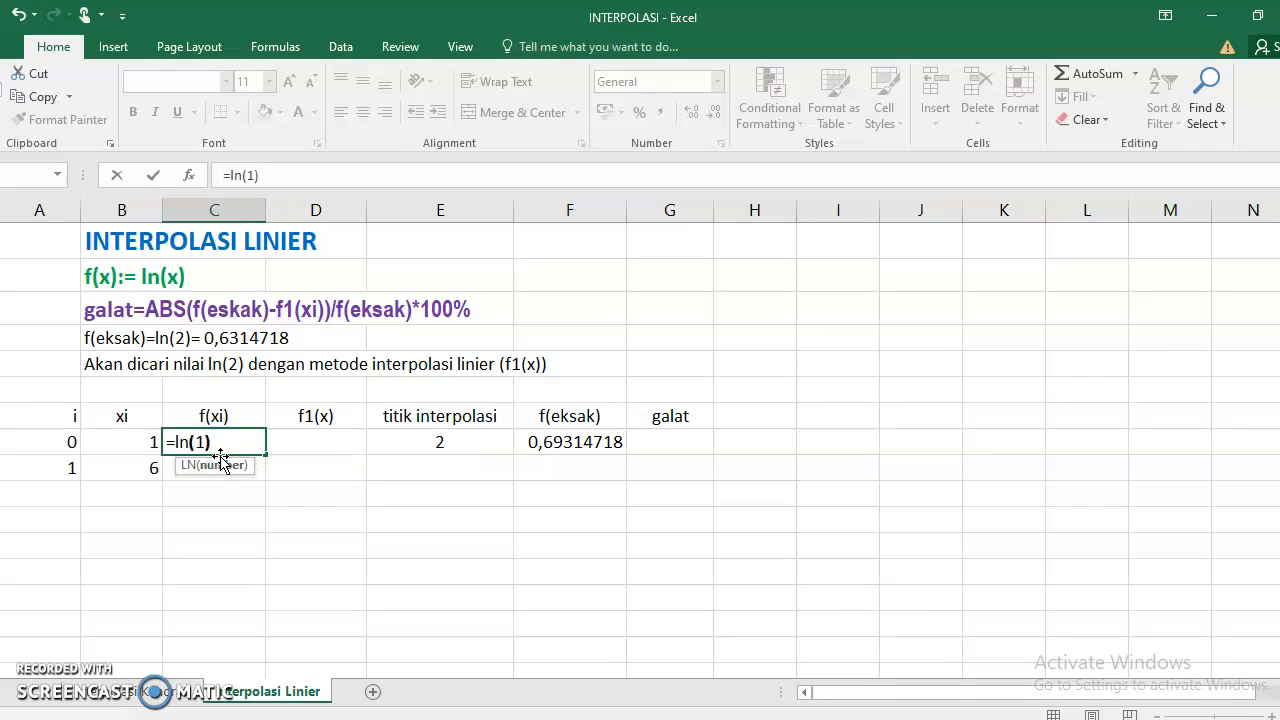
pyautogui.write('1)')
pyautogui.press('Return')
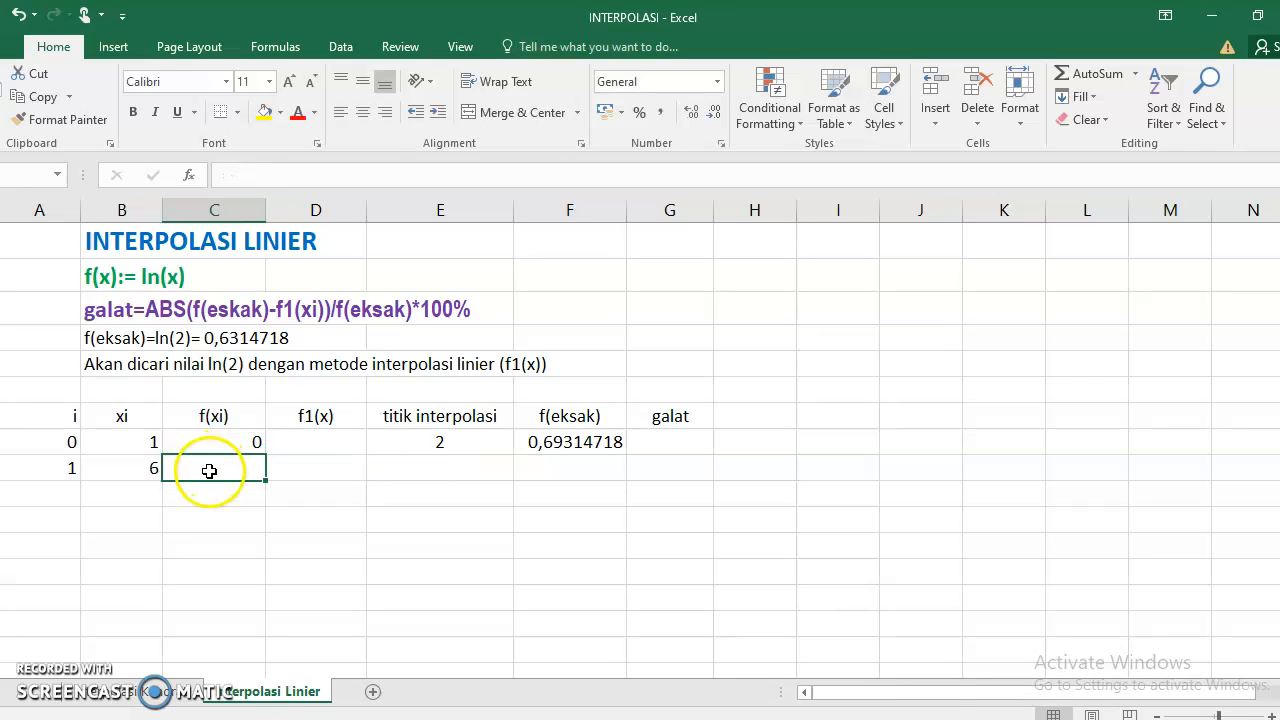
pyautogui.click(237, 447)
pyautogui.moveTo(267, 452); pyautogui.dragTo(257, 491)
# Change the C8 formula to reference the xi value, =LN(B8), and fill it down to C9.
pyautogui.click(256, 445)
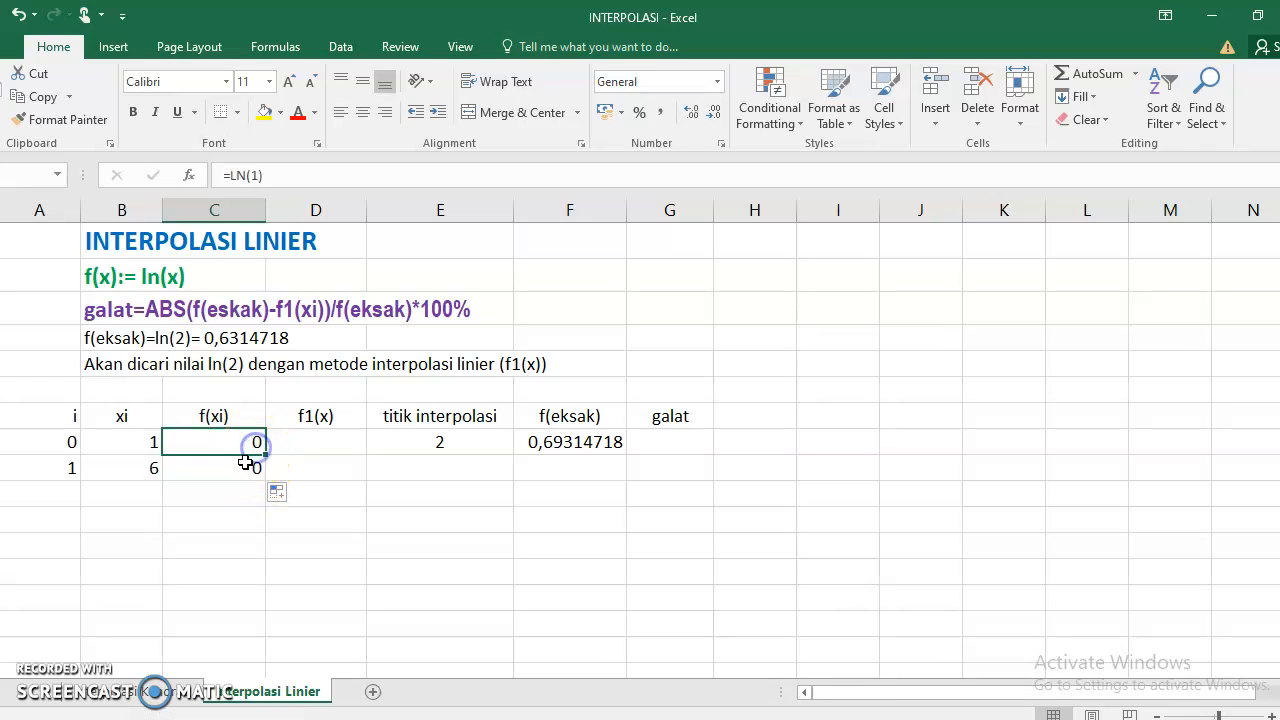
pyautogui.click(255, 175)
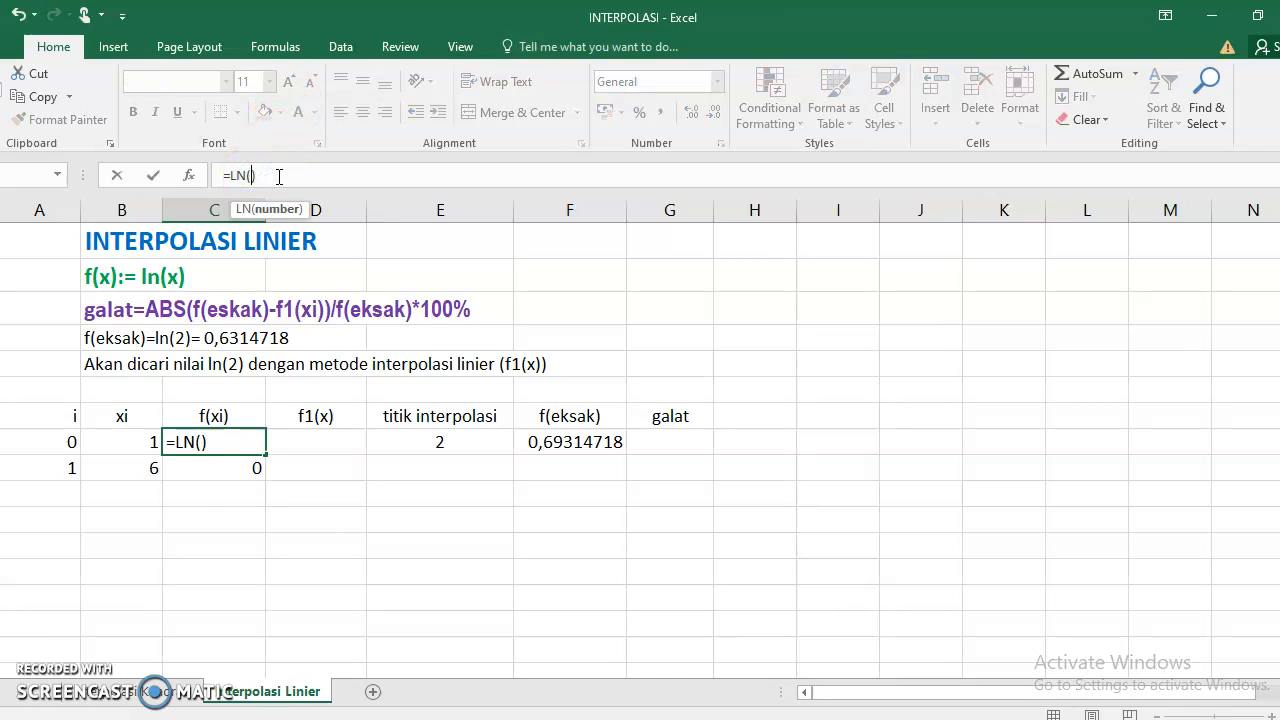
pyautogui.click(126, 443)
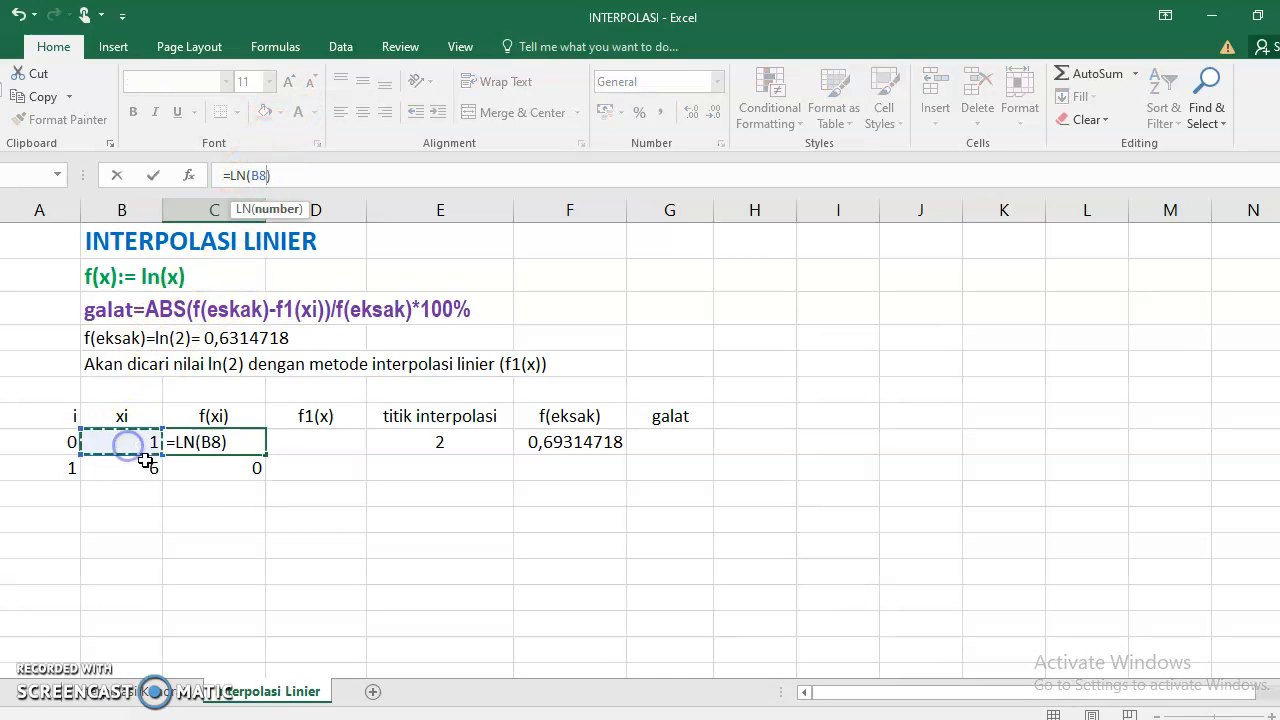
pyautogui.press('Return')
pyautogui.click(192, 440)
pyautogui.moveTo(267, 456); pyautogui.dragTo(262, 478)
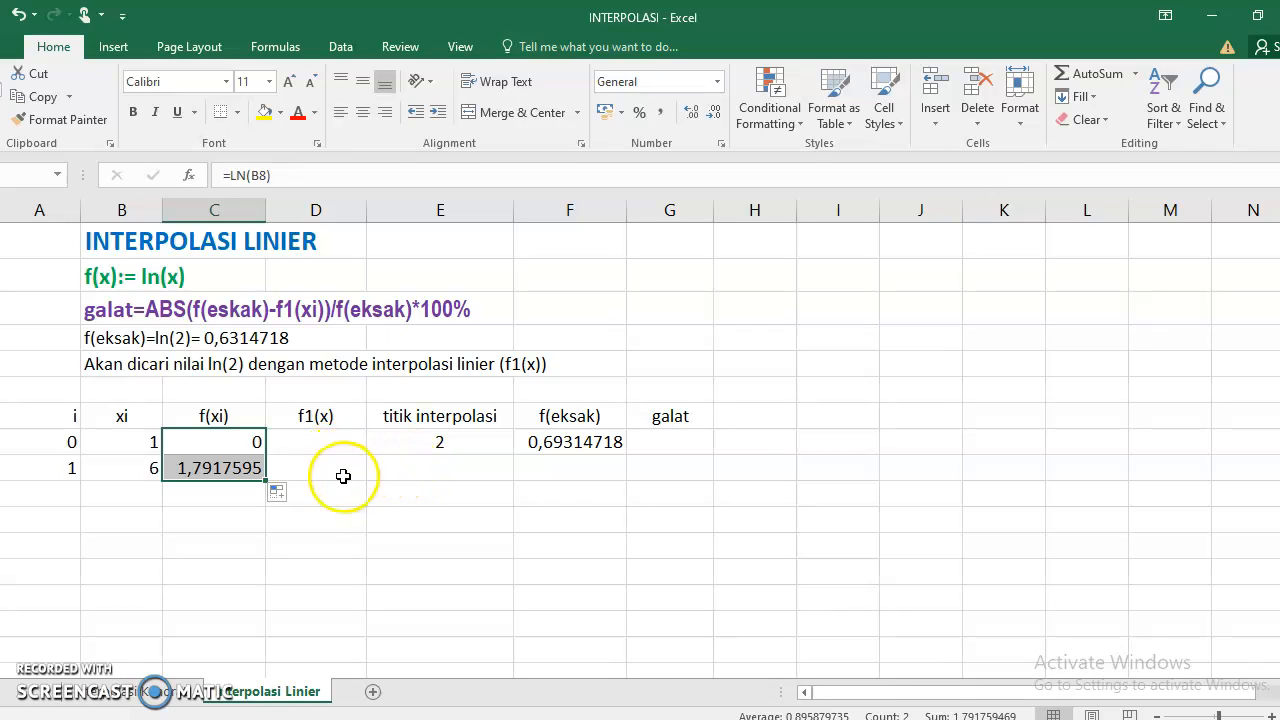
# Begin the f1(x) formula in D9 with =C8+(C9-C8.
pyautogui.click(305, 413)
pyautogui.click(326, 469)
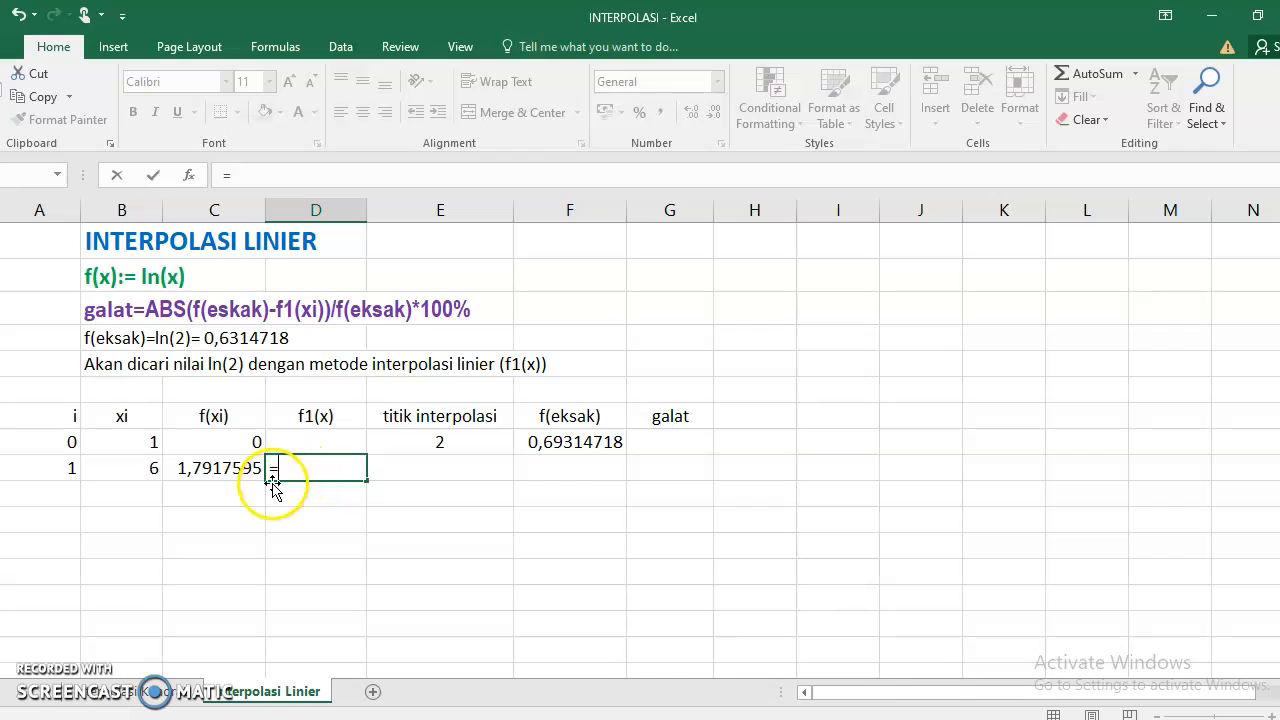
pyautogui.click(218, 444)
pyautogui.write('+(')
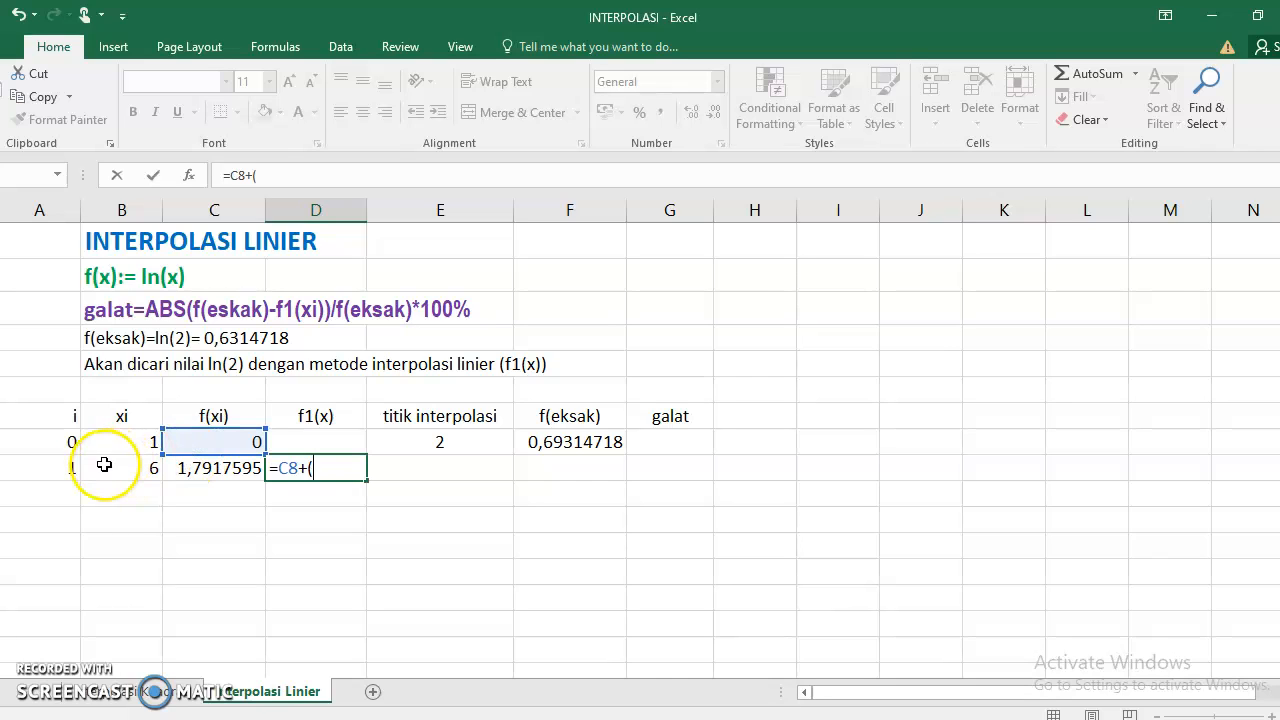
pyautogui.click(199, 470)
pyautogui.write('-')
pyautogui.click(241, 448)
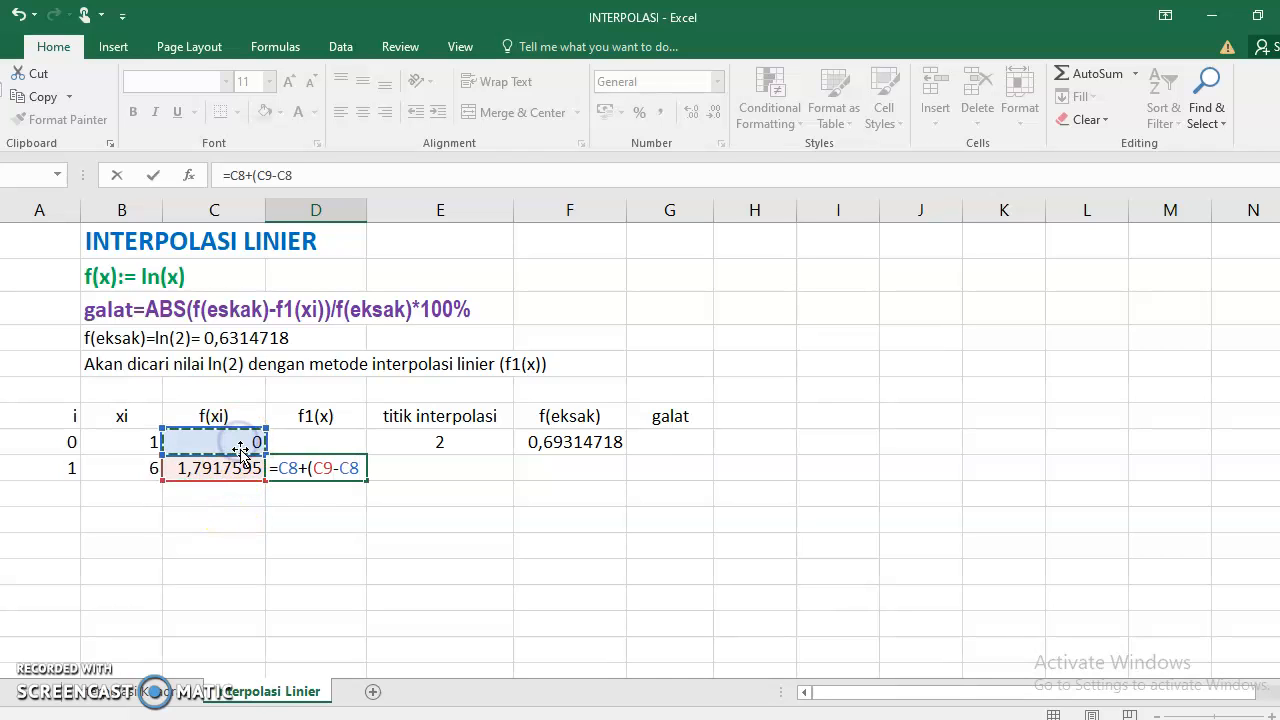
# Close the numerator and divide it by the xi difference, making the D9 formula =C8+(C9-C8)/(B9-B8).
pyautogui.click(135, 468)
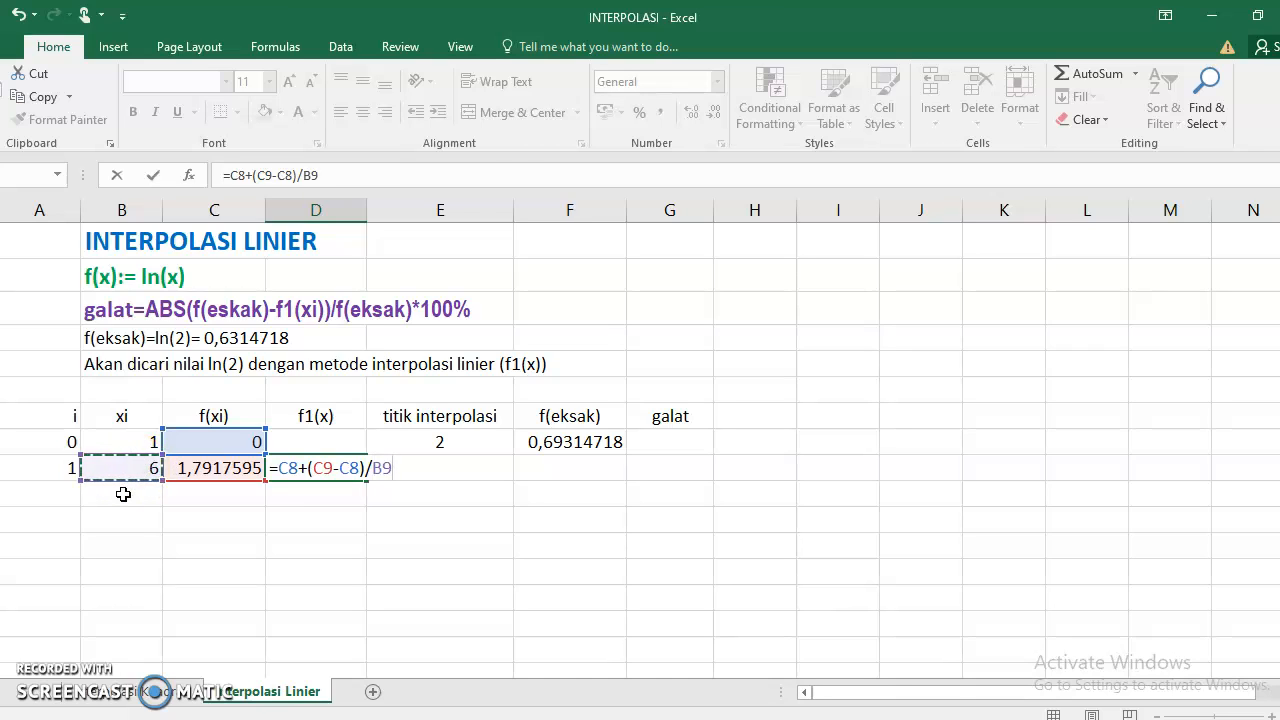
pyautogui.click(118, 440)
pyautogui.click(372, 468)
pyautogui.write('(')
pyautogui.click(425, 468)
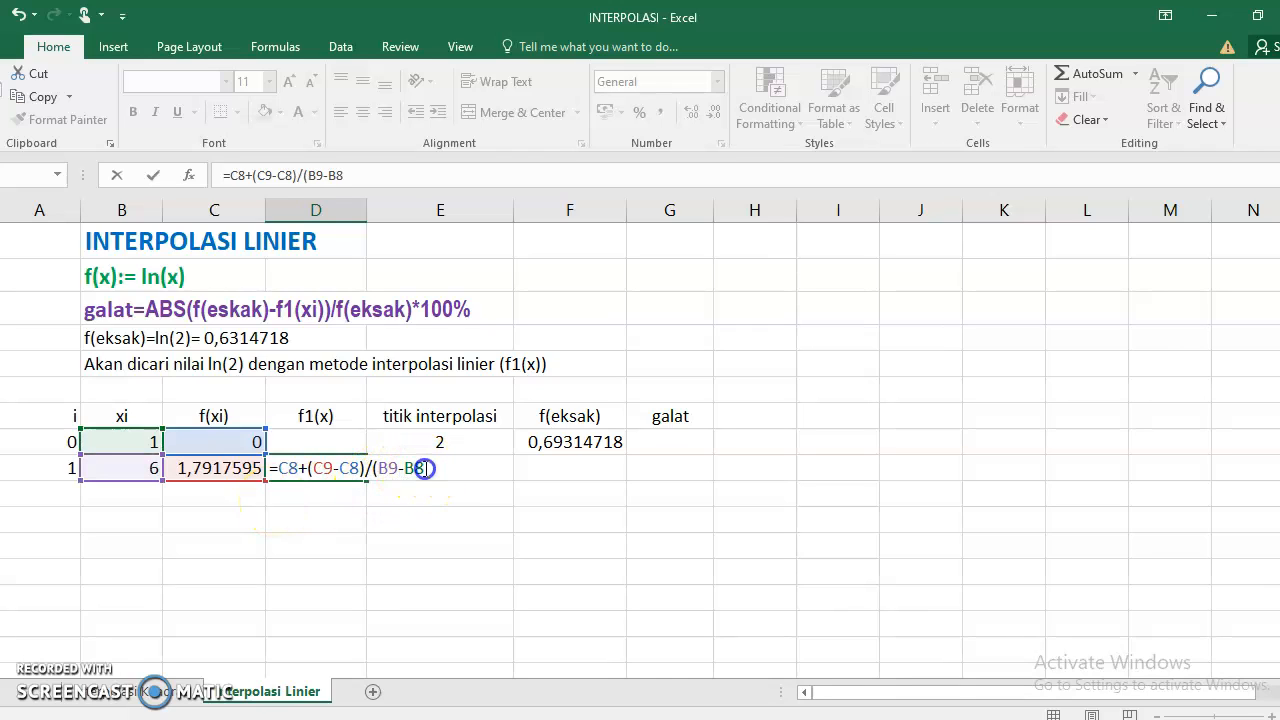
pyautogui.write(')')
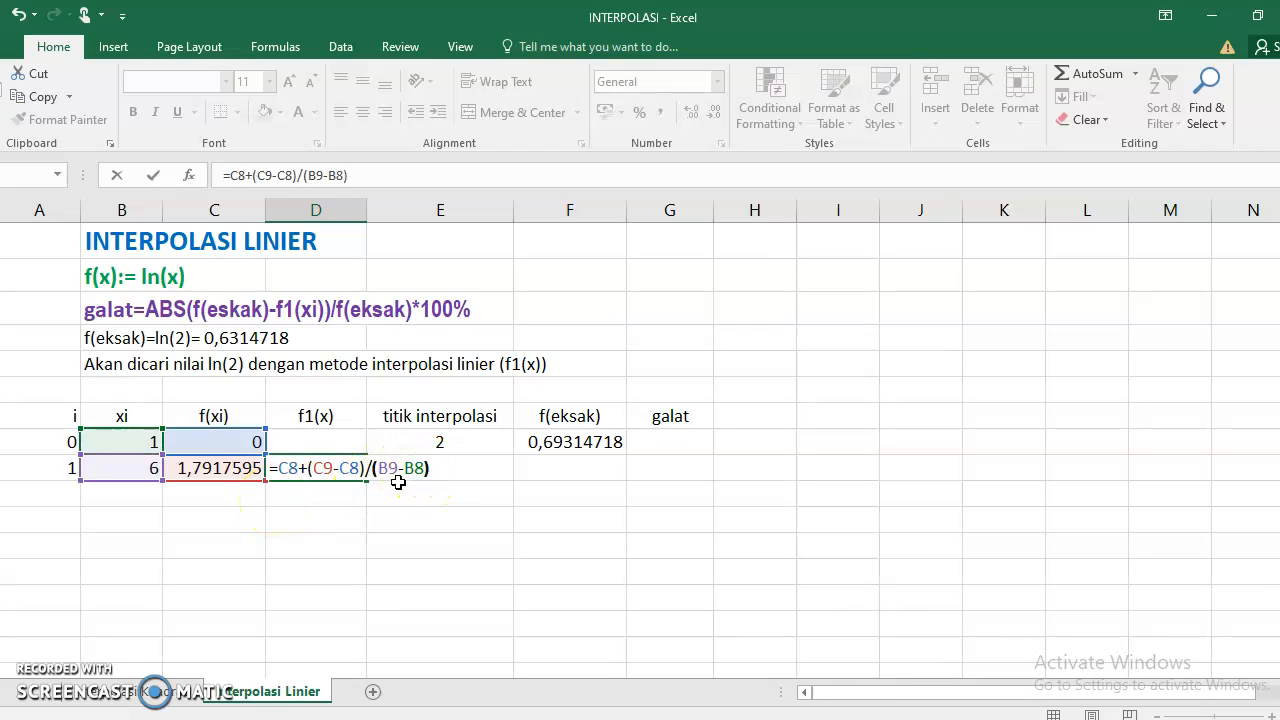
# Open an outer parenthesis before the fraction in D9 and append *(, giving =C8+((C9-C8)/(B9-B8)*(.
pyautogui.click(304, 468)
pyautogui.write('(')
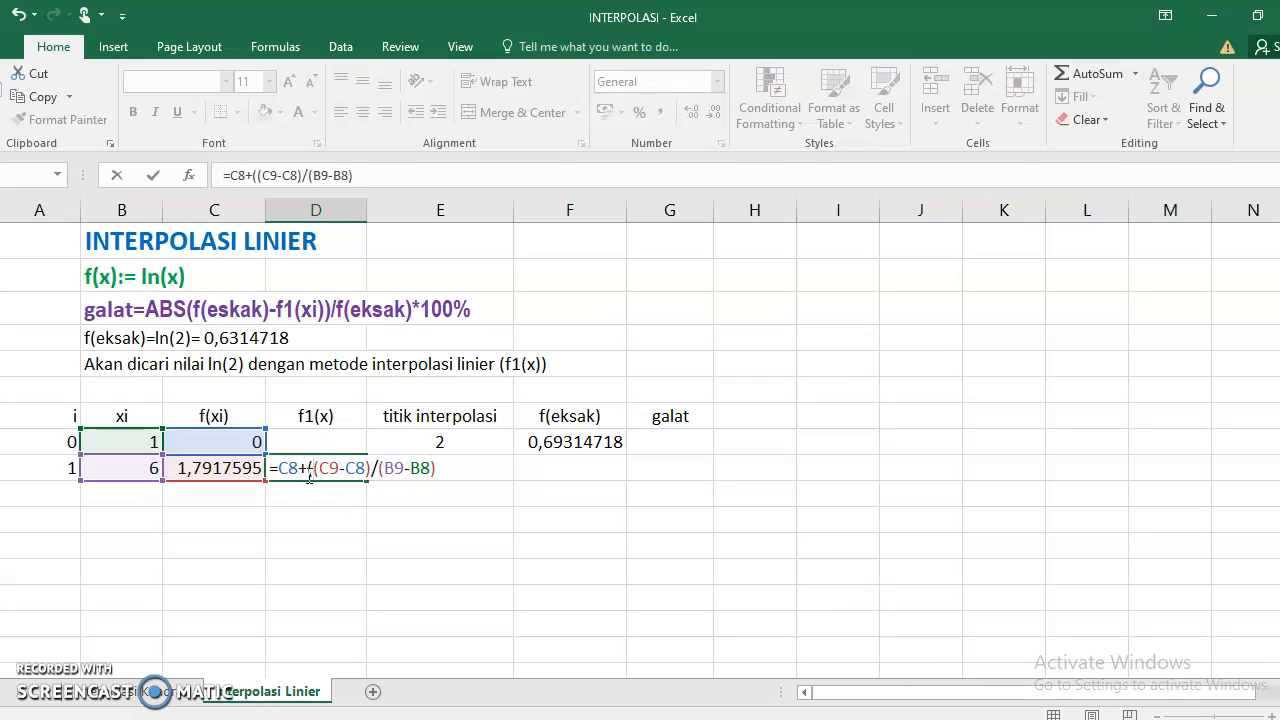
pyautogui.click(446, 469)
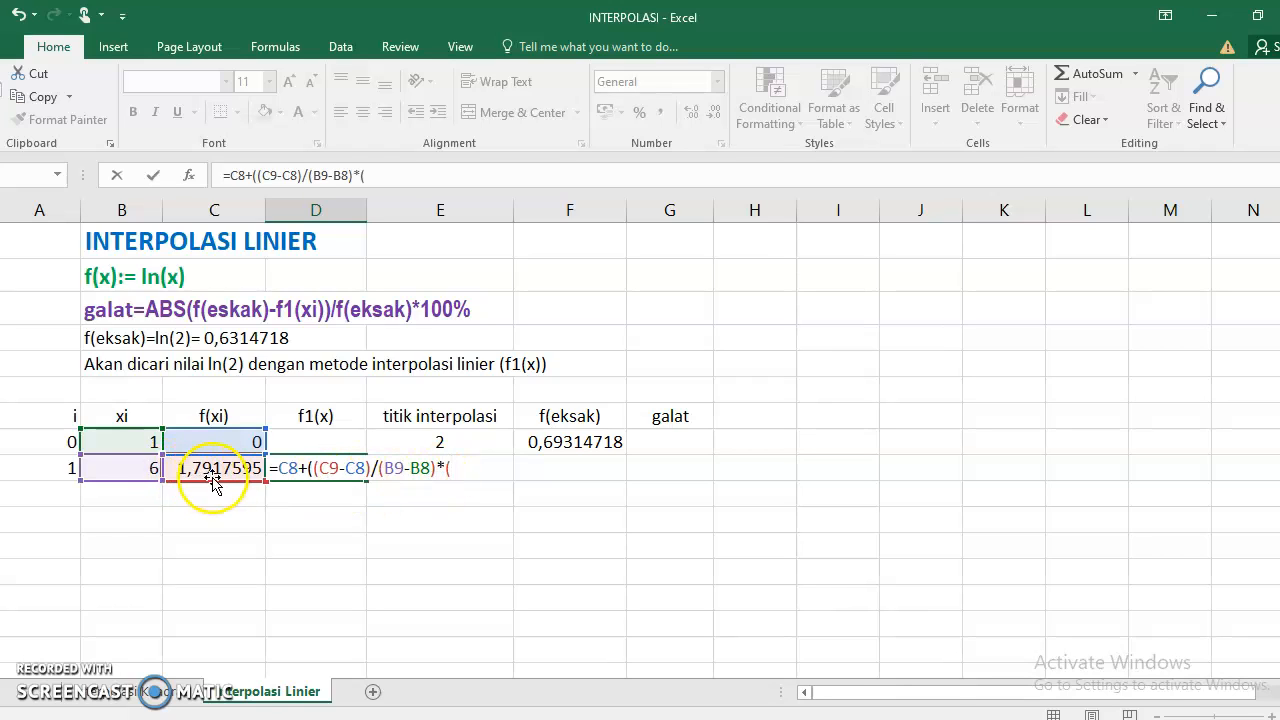
# Switch to the PowerPoint presentation and show the INTERPOLASI LINIER slide to check the f1(x) formula.
pyautogui.hotkey('alt', 'Tab')
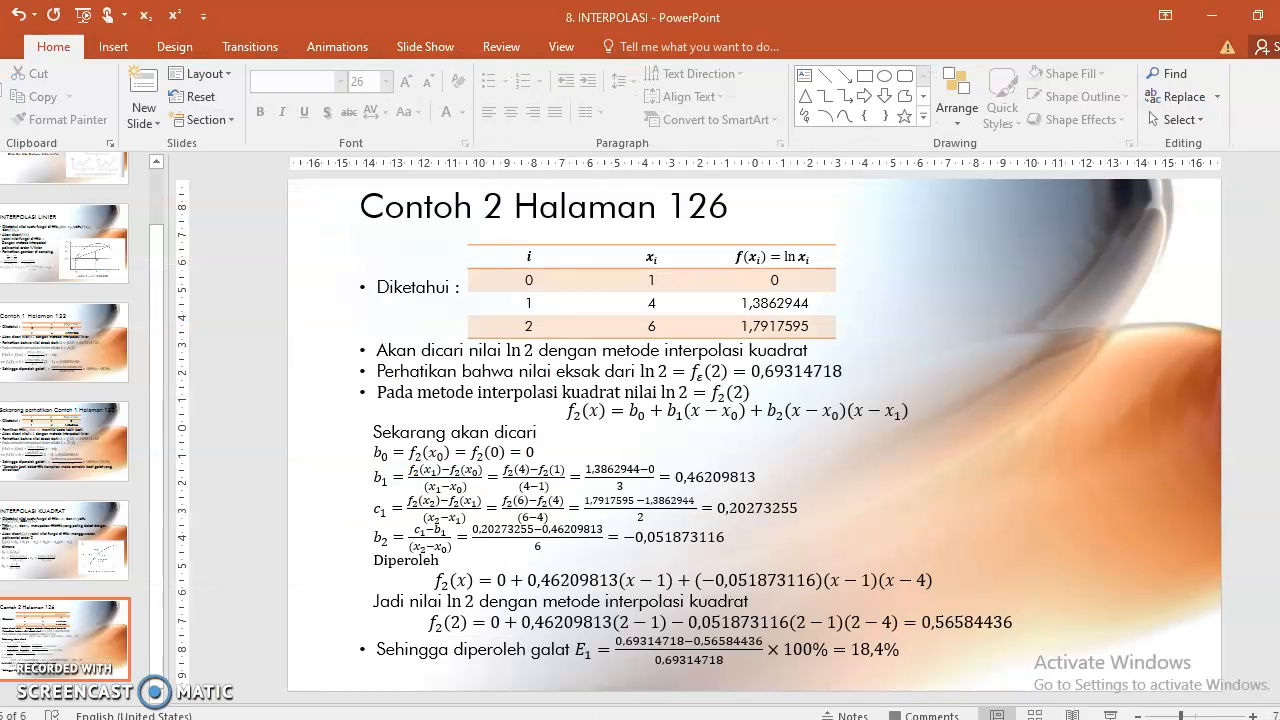
pyautogui.click(47, 258)
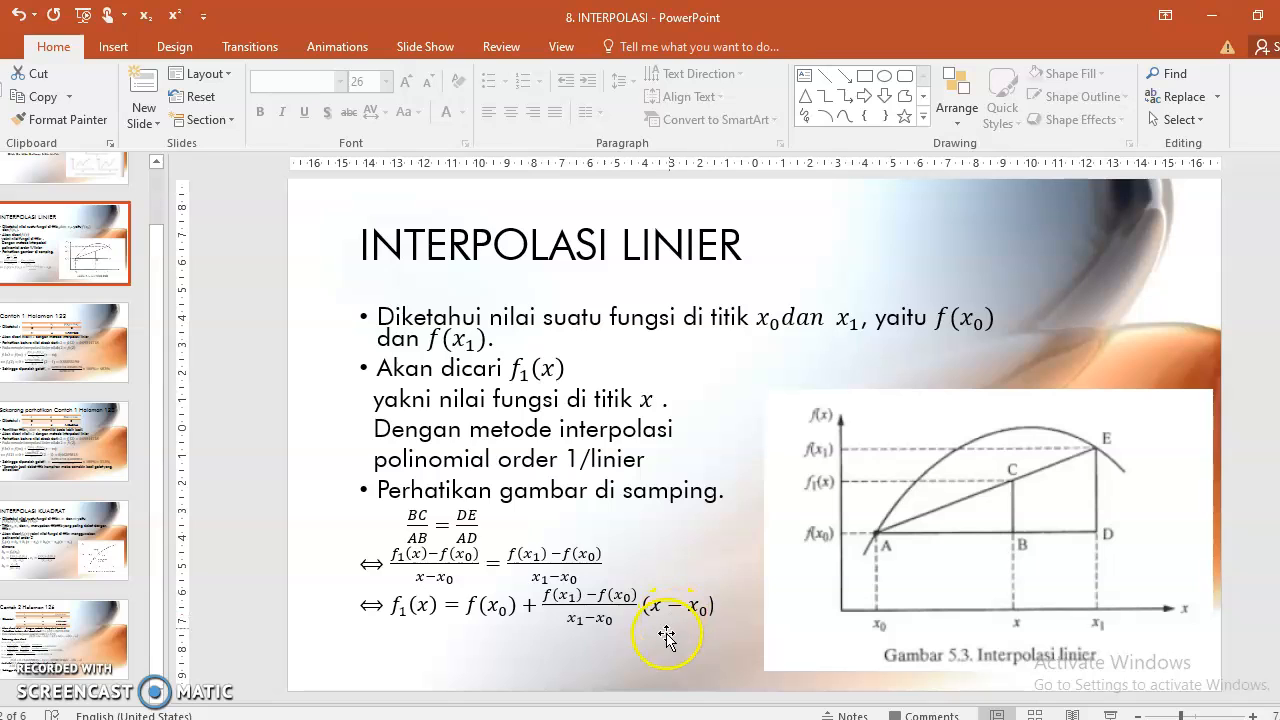
# Switch back to the Excel workbook and complete the last factor of the D9 formula as (E8-B8).
pyautogui.hotkey('alt', 'Tab')
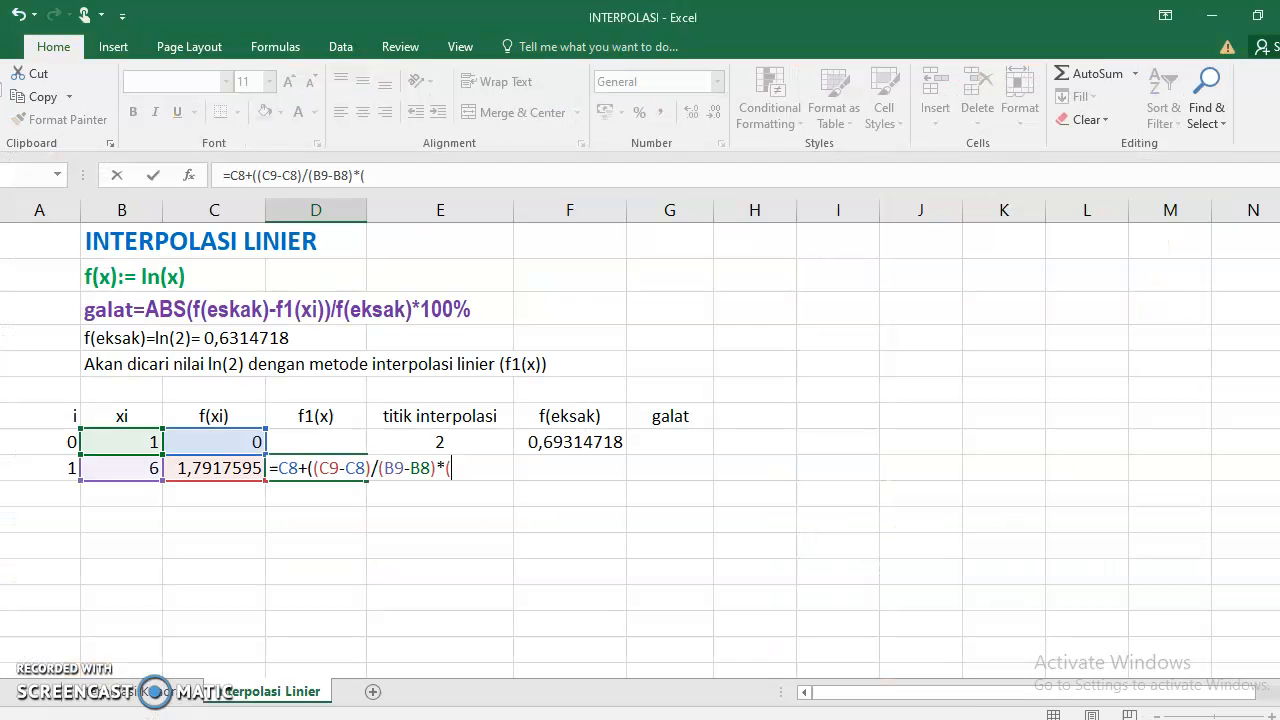
pyautogui.click(470, 442)
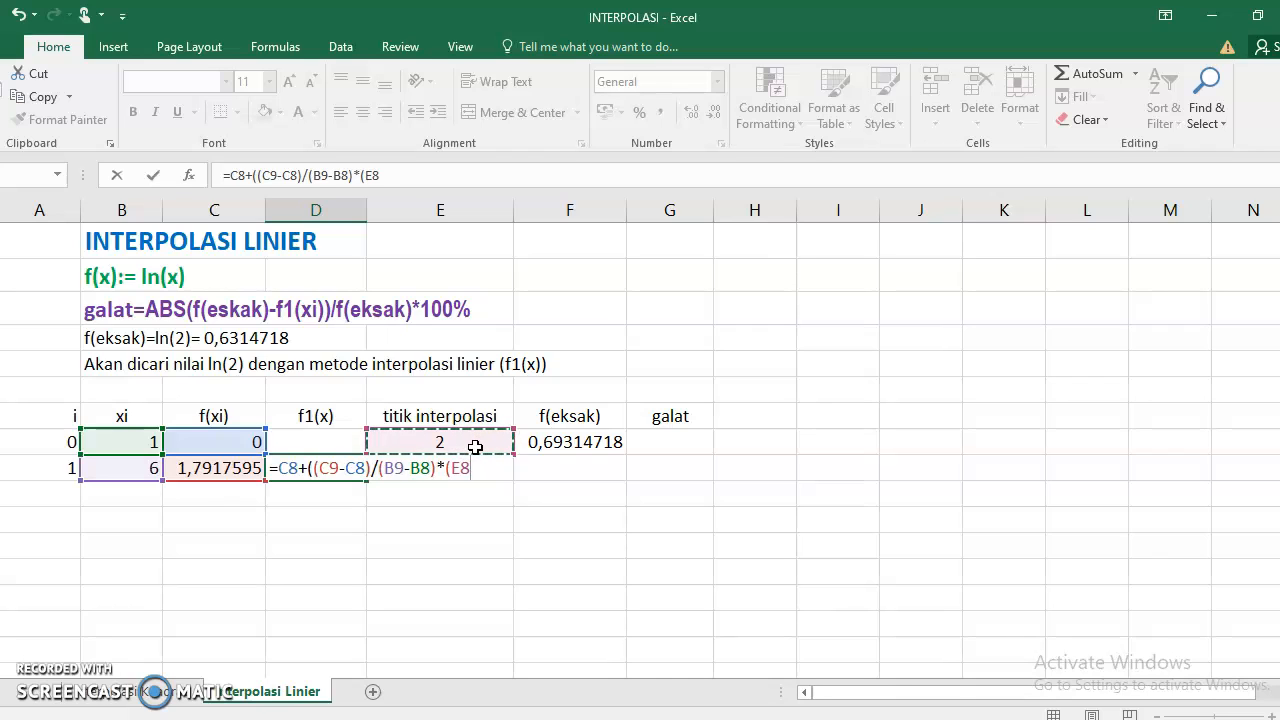
pyautogui.write('-')
pyautogui.click(128, 443)
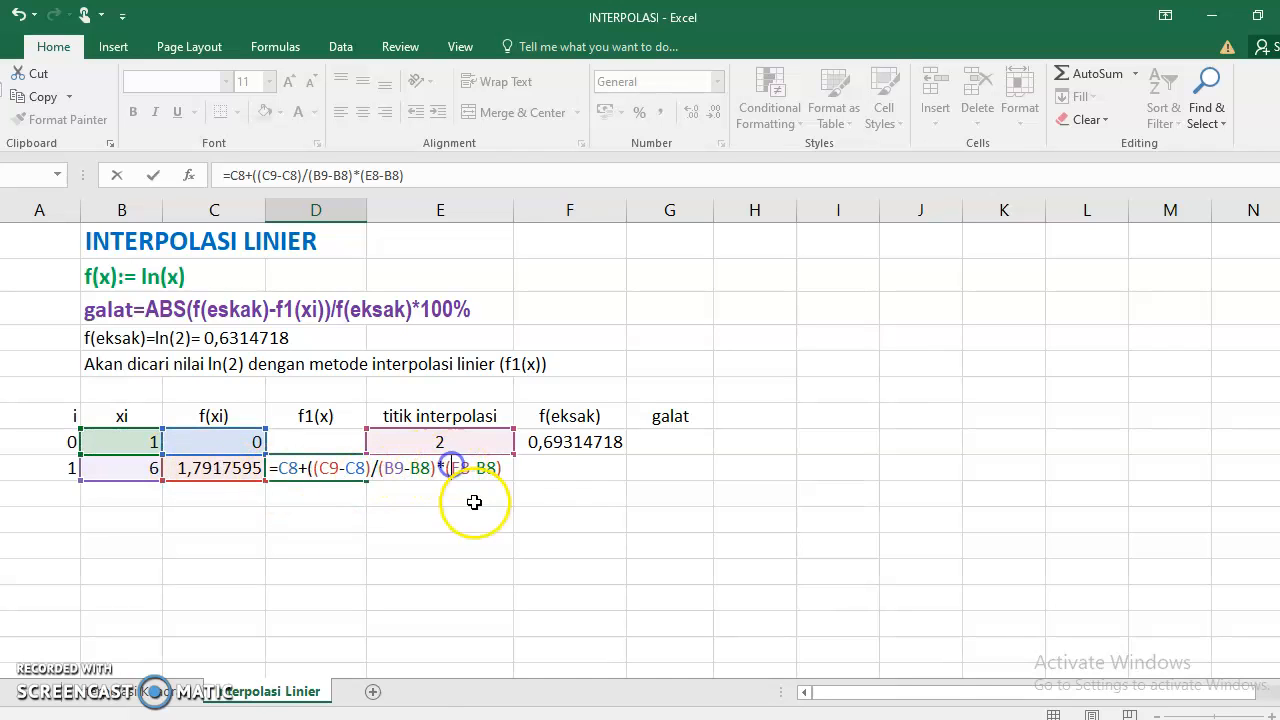
# Make the E8 reference absolute as $E$8 and enter the D9 formula, accepting the proposed closing-parenthesis correction.
pyautogui.write('$E')
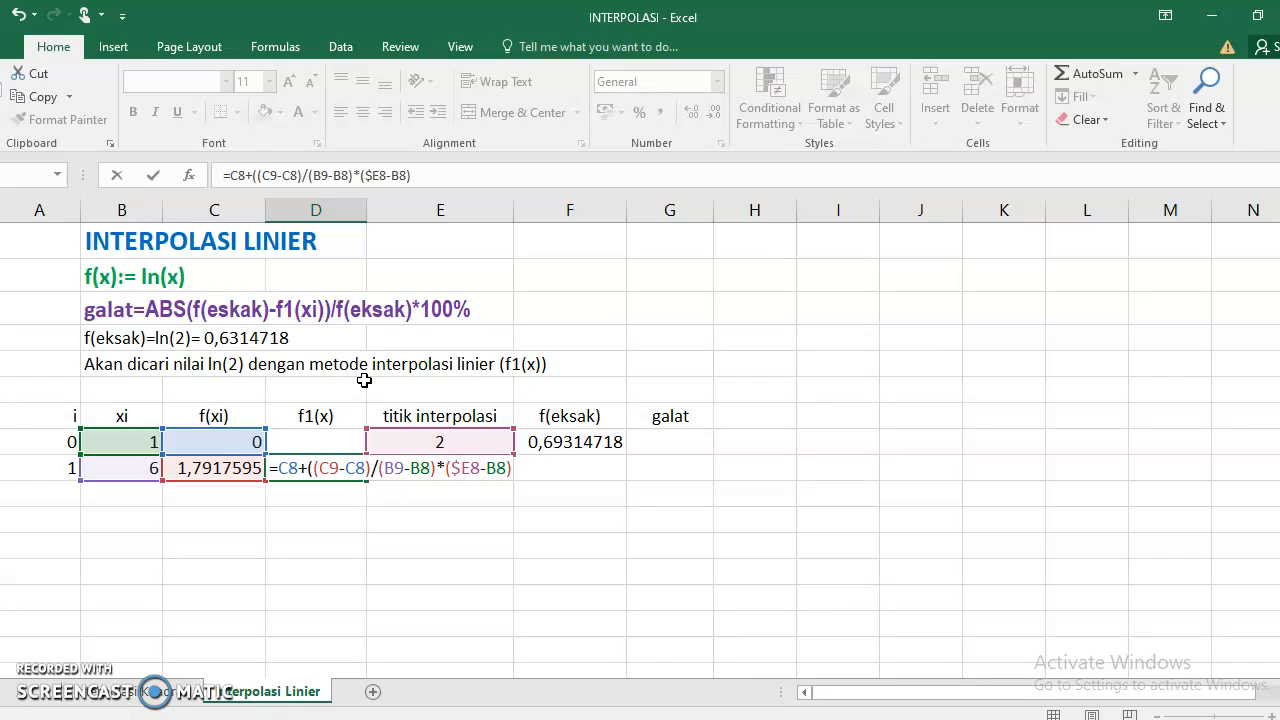
pyautogui.write('$')
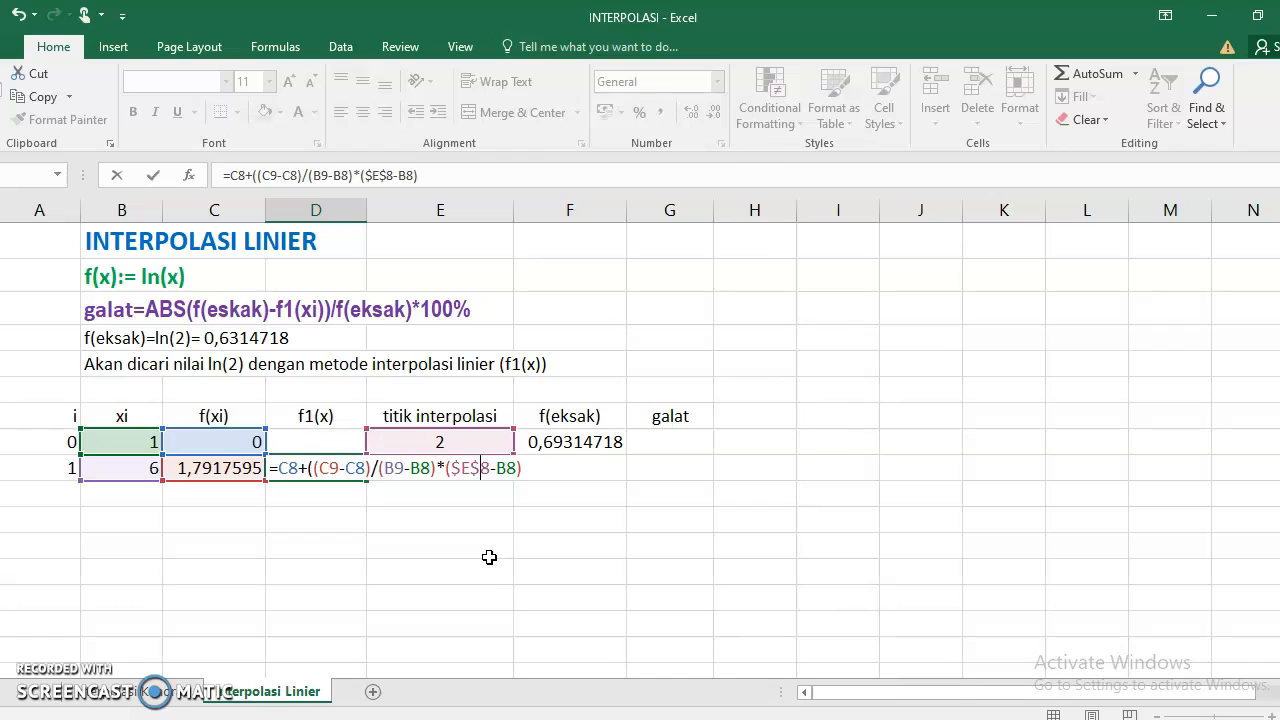
pyautogui.press('Return')
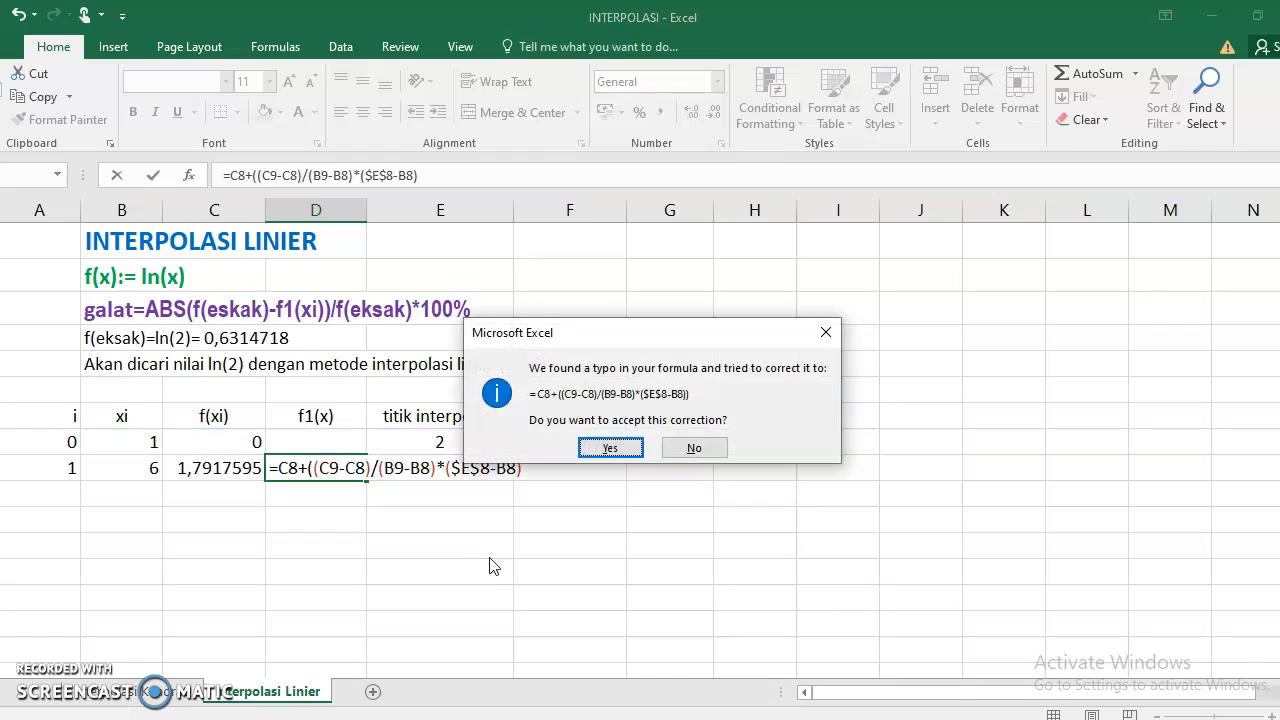
pyautogui.click(611, 448)
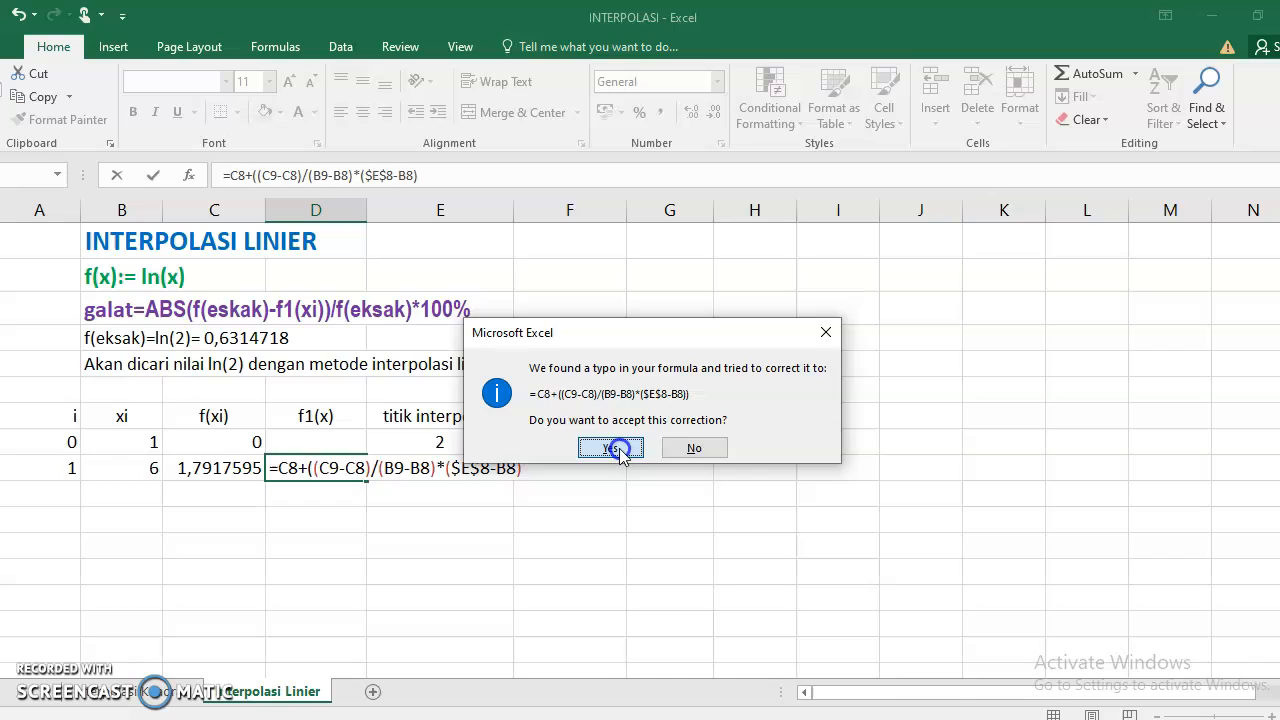
pyautogui.click(326, 468)
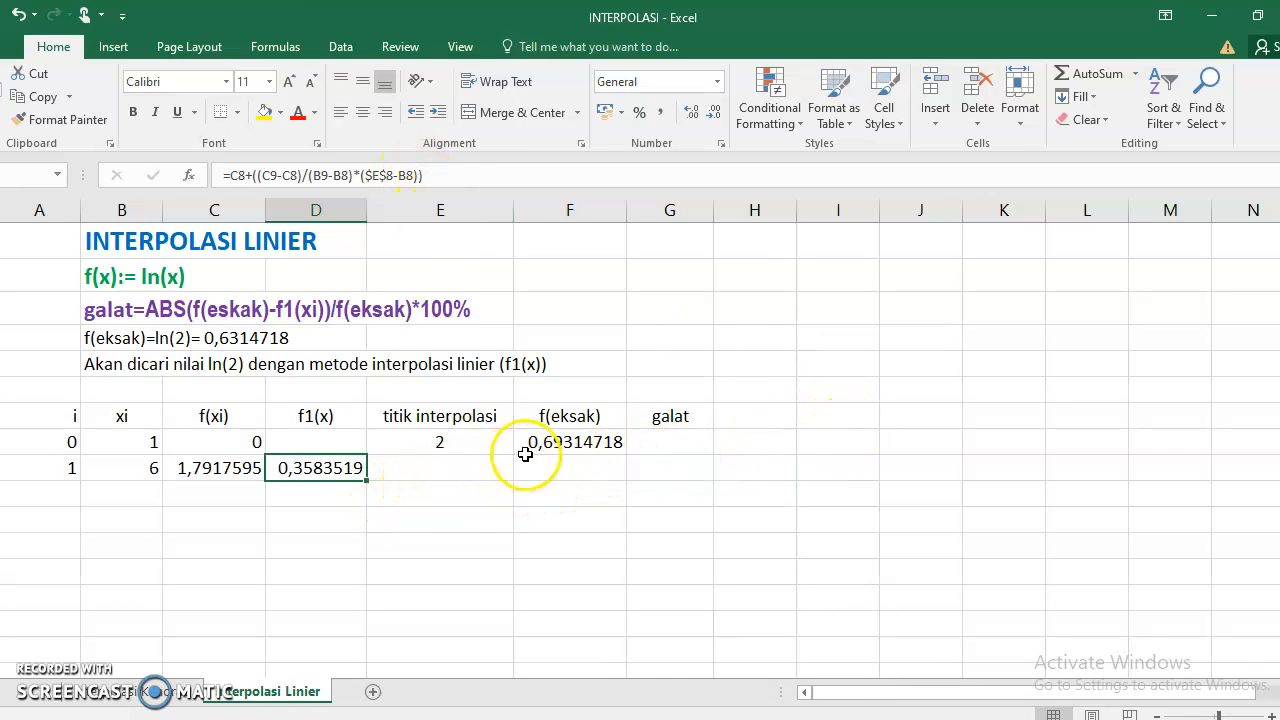
# Start the galat formula in G9 with =abs(F8-D9)/F8.
pyautogui.click(643, 443)
pyautogui.click(645, 466)
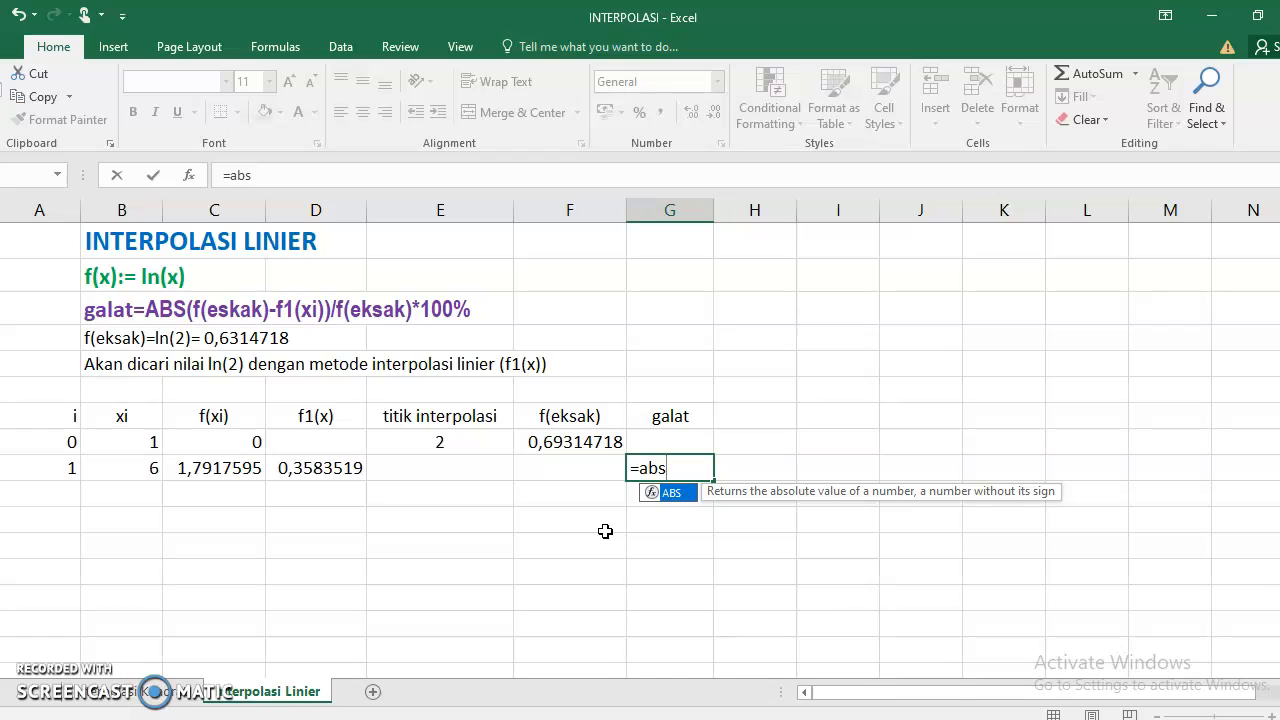
pyautogui.write('(')
pyautogui.click(578, 442)
pyautogui.write('-')
pyautogui.click(315, 468)
pyautogui.write(')/')
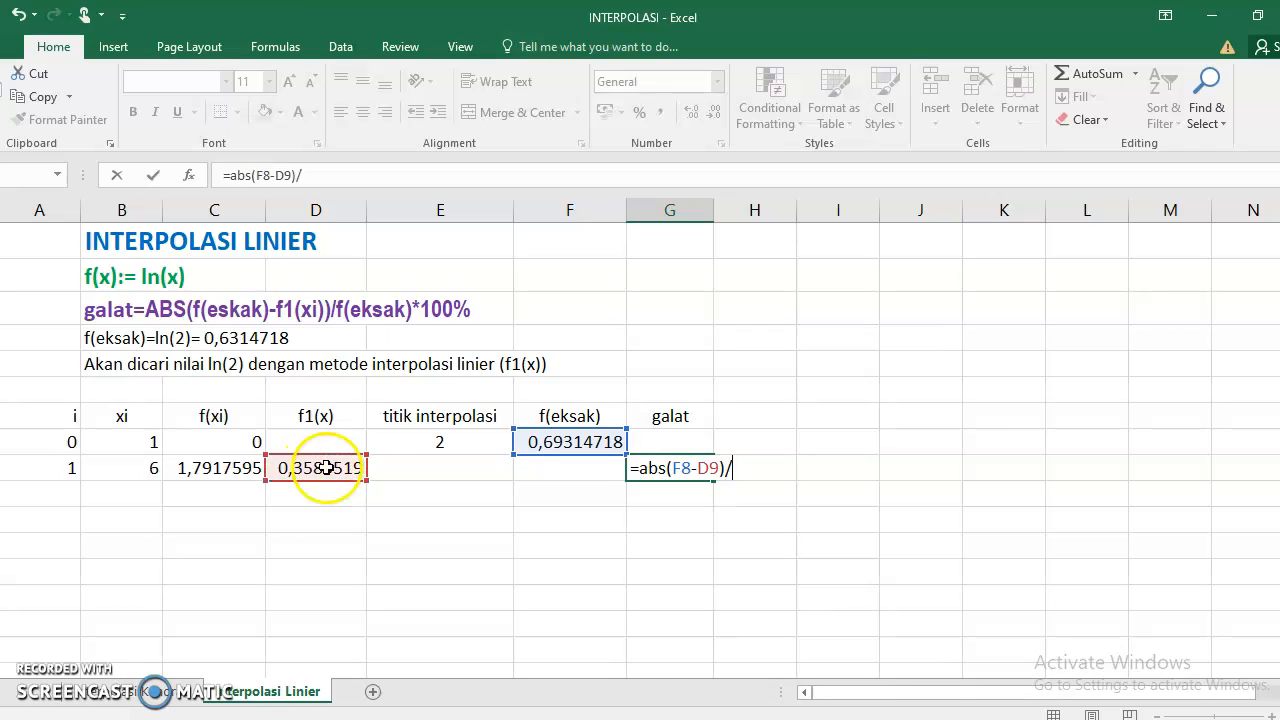
pyautogui.click(535, 447)
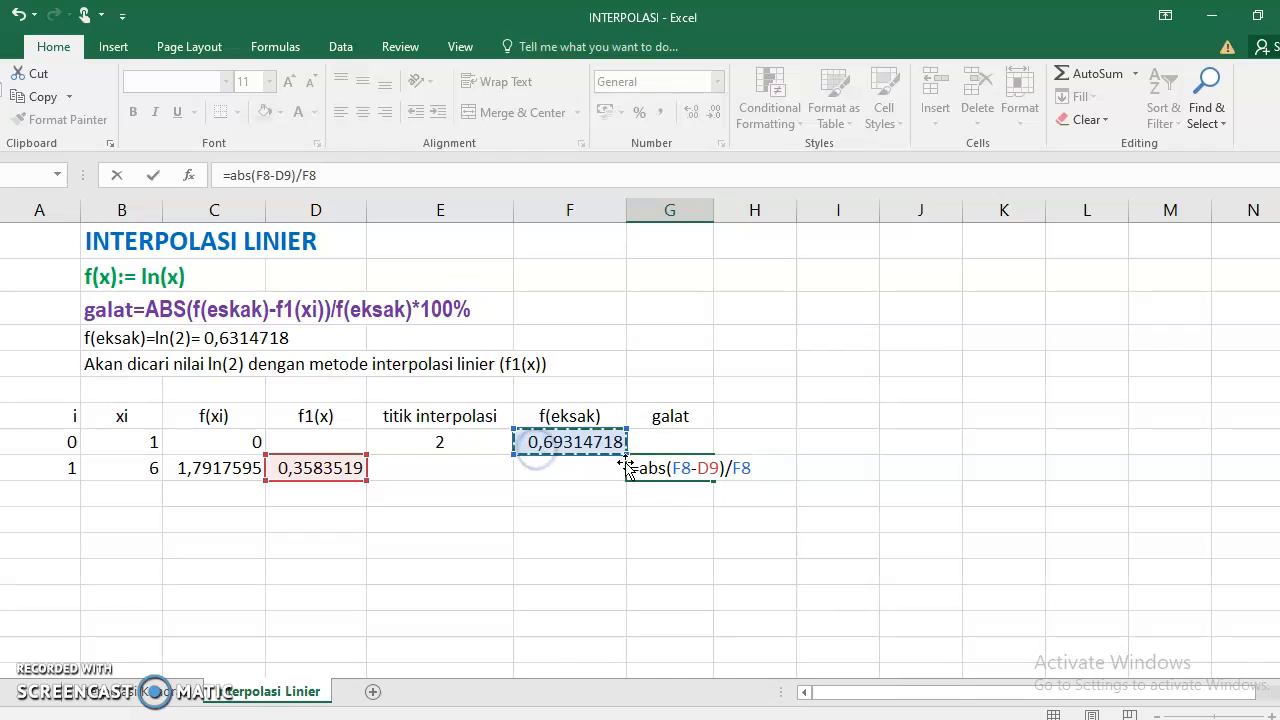
# Enclose the whole quotient in ABS and multiply by 100, entering G9 as =ABS((F8-D9)/F8)*100.
pyautogui.click(667, 468)
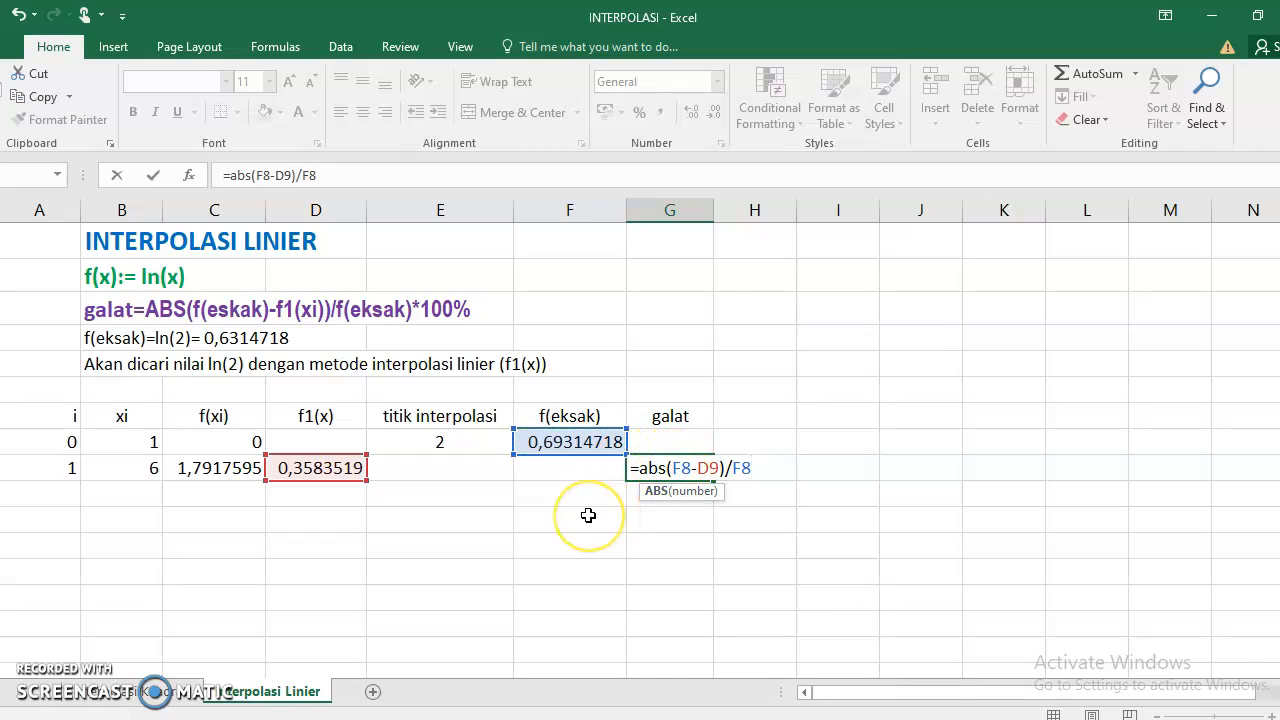
pyautogui.write('(')
pyautogui.click(764, 467)
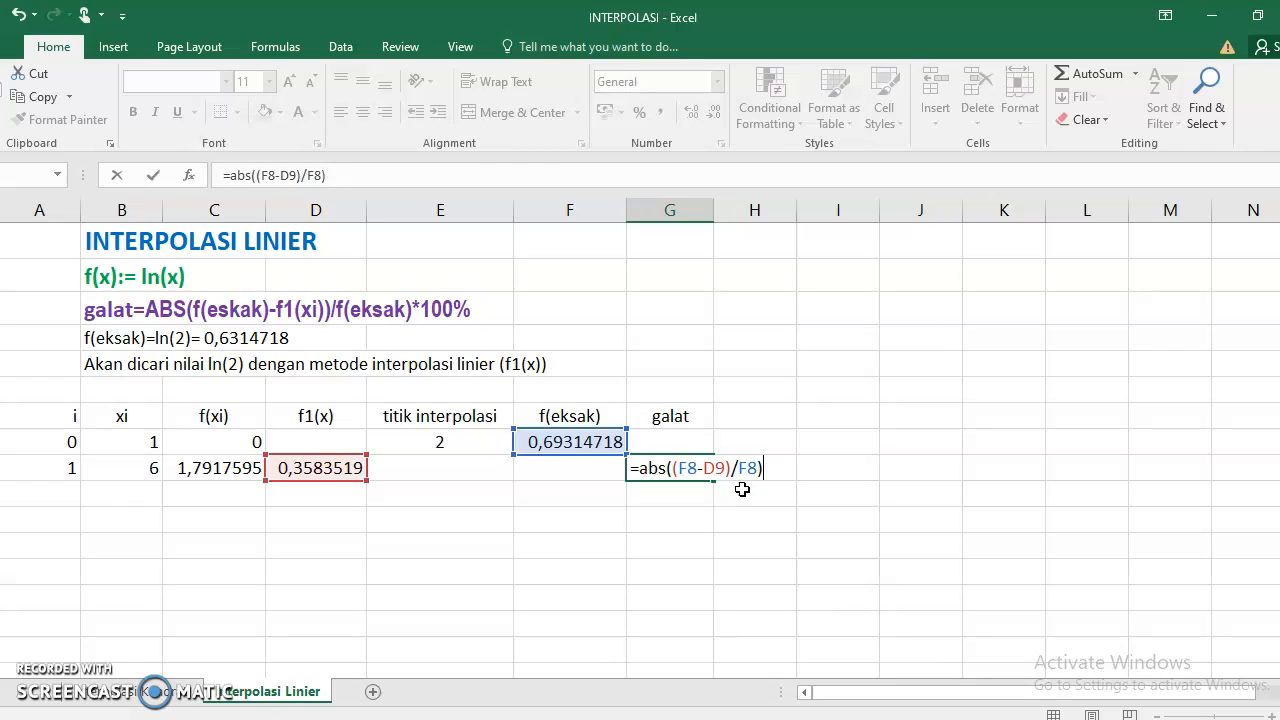
pyautogui.press('Return')
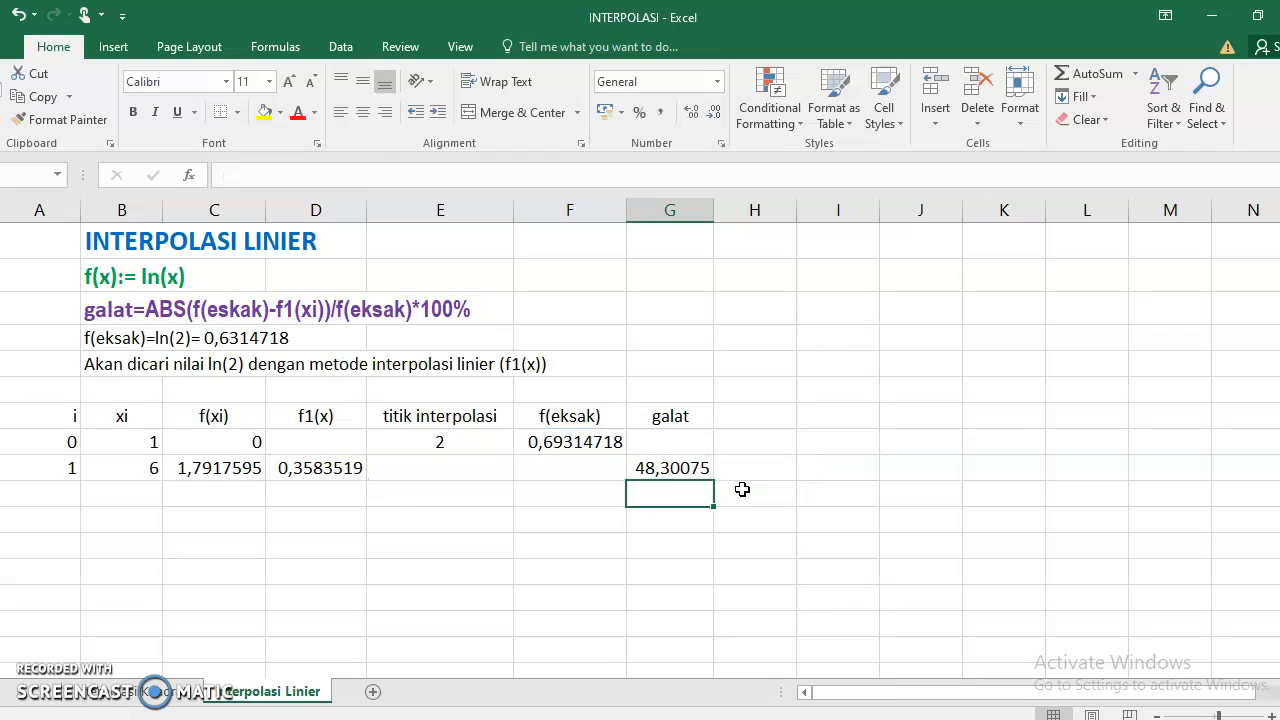
# Reduce the galat value in G9 to two decimal places.
pyautogui.click(700, 472)
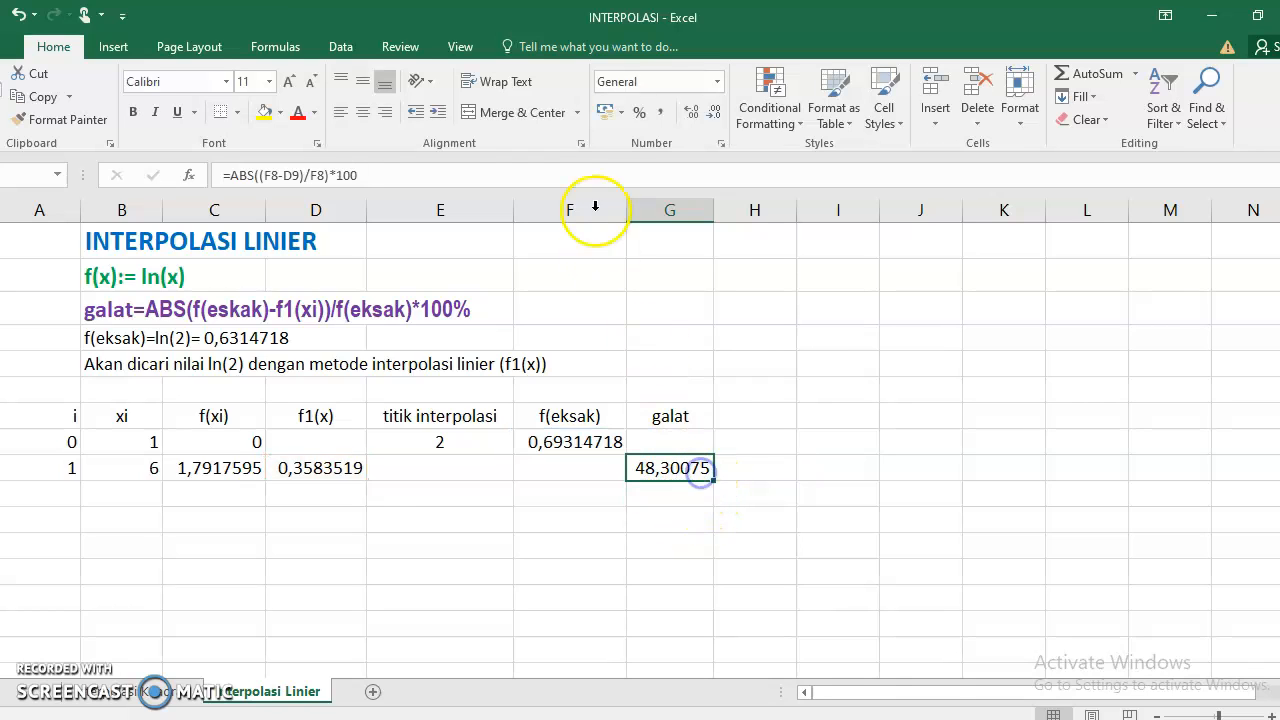
pyautogui.click(712, 112)
pyautogui.click(712, 112)
pyautogui.click(714, 112)
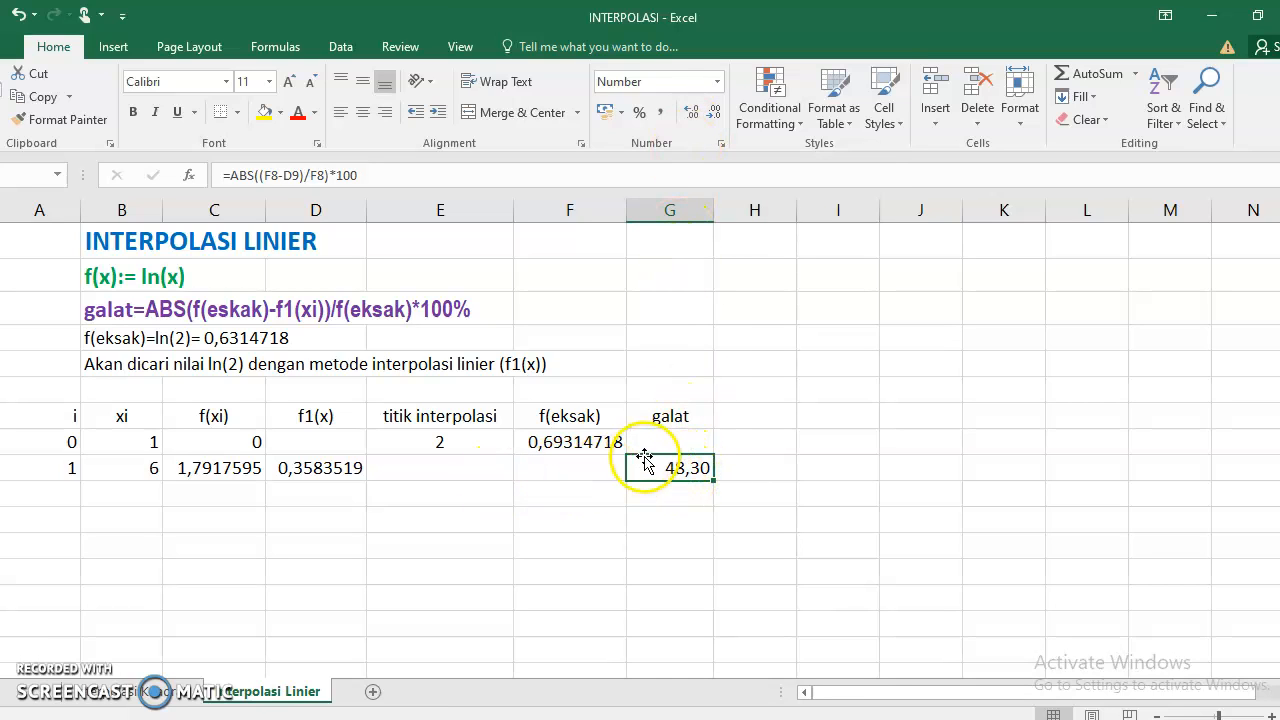
# Lock the F8 references in the G9 galat formula with dollar signs and enter it.
pyautogui.click(260, 176)
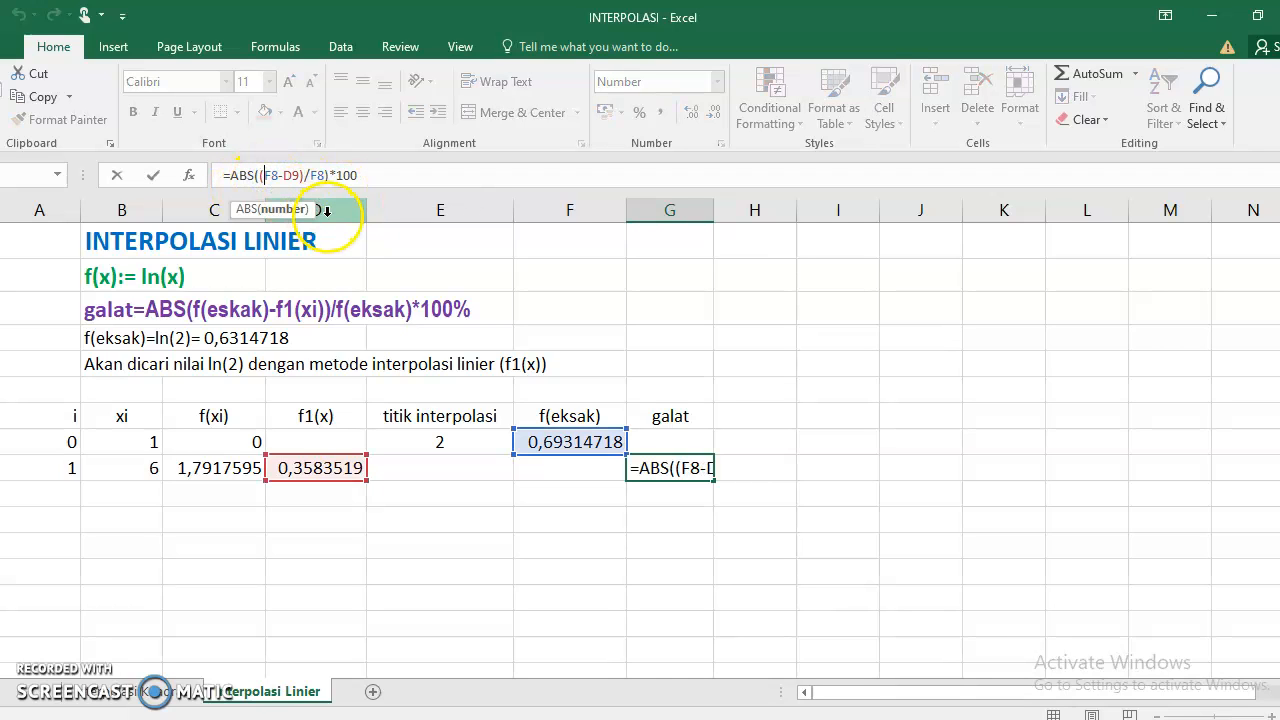
pyautogui.write('$F')
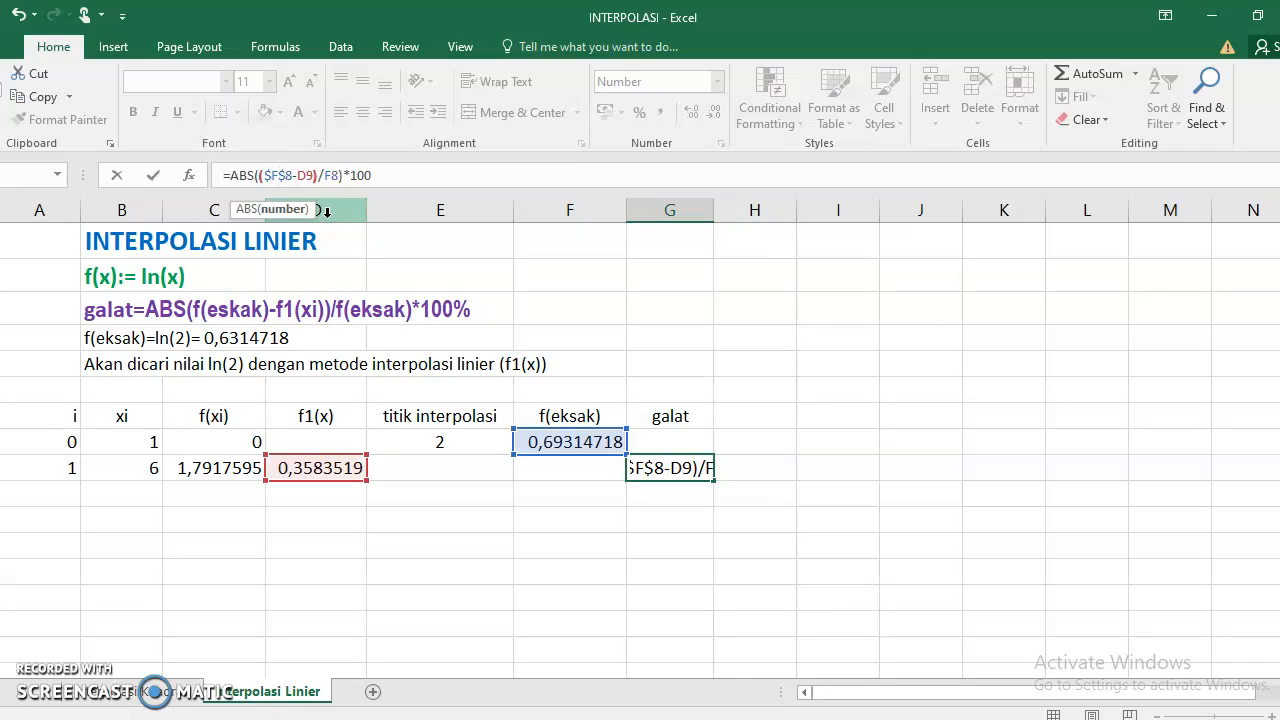
pyautogui.write('$')
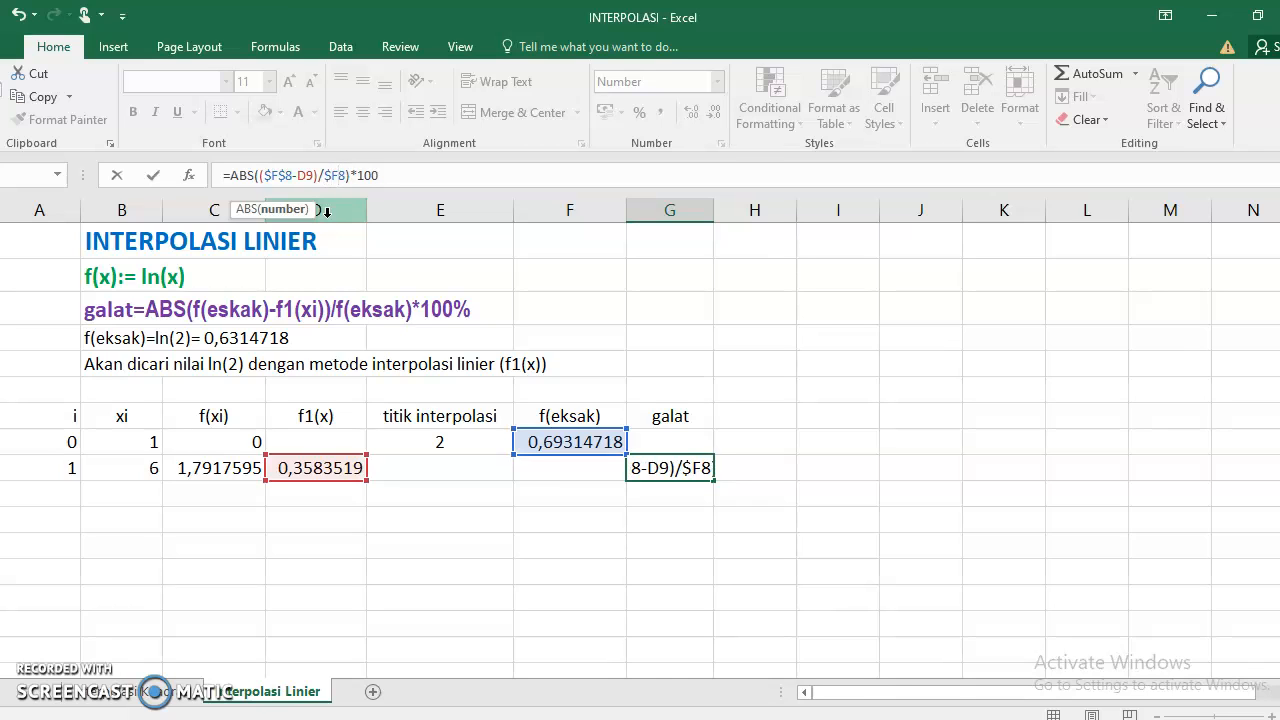
pyautogui.click(438, 540)
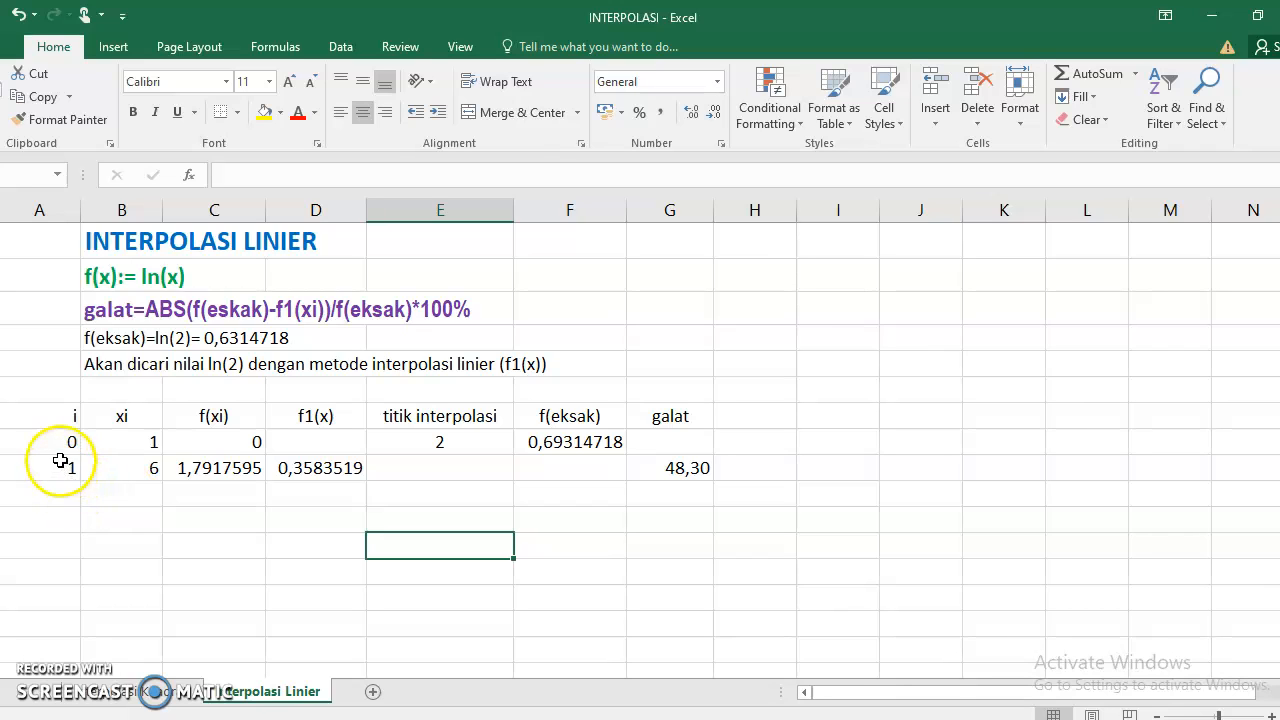
# Extend the i series to 2 in A10 and enter 4 as its xi value in B10.
pyautogui.moveTo(60, 449); pyautogui.dragTo(82, 500)
pyautogui.click(143, 493)
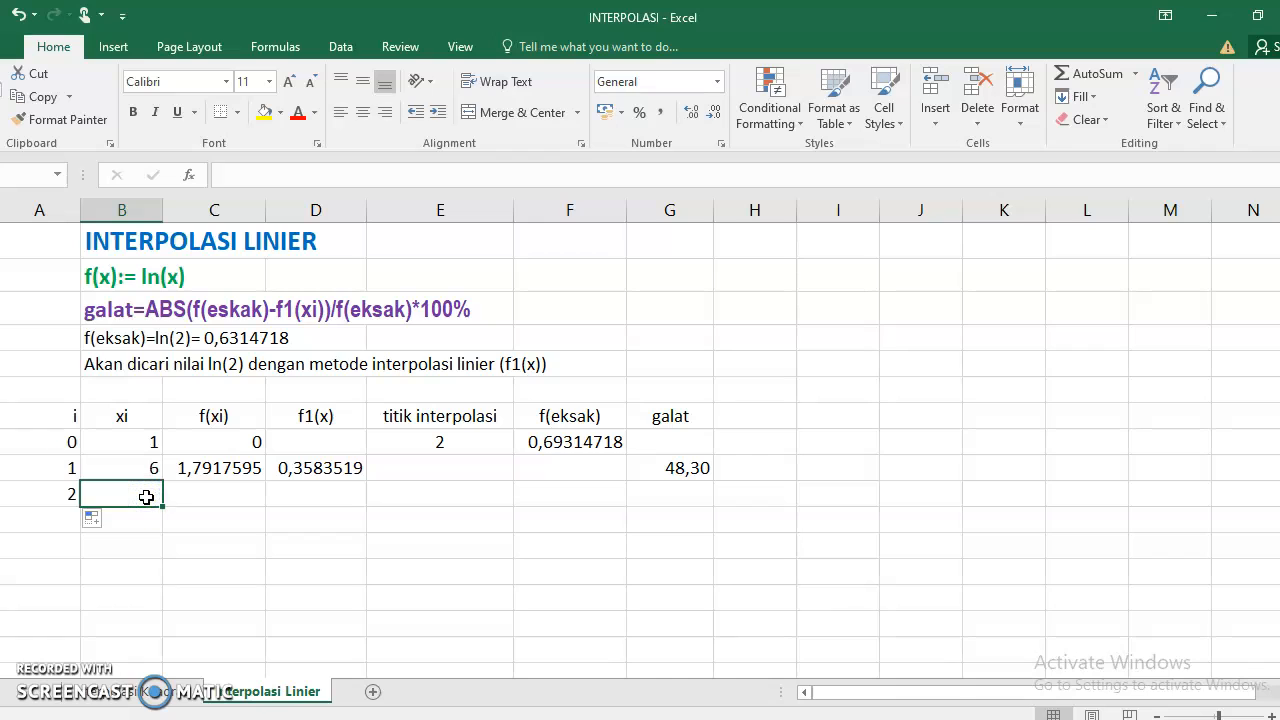
pyautogui.write('4')
pyautogui.click(226, 494)
# Fill the f(xi) formula from C9 and the f1(x) formula from D9 down to row 10.
pyautogui.click(230, 467)
pyautogui.moveTo(263, 484); pyautogui.dragTo(264, 506)
pyautogui.click(305, 475)
pyautogui.moveTo(364, 481); pyautogui.dragTo(360, 508)
# Examine which cells the copied f1(x) formula in D10 refers to.
pyautogui.click(334, 490)
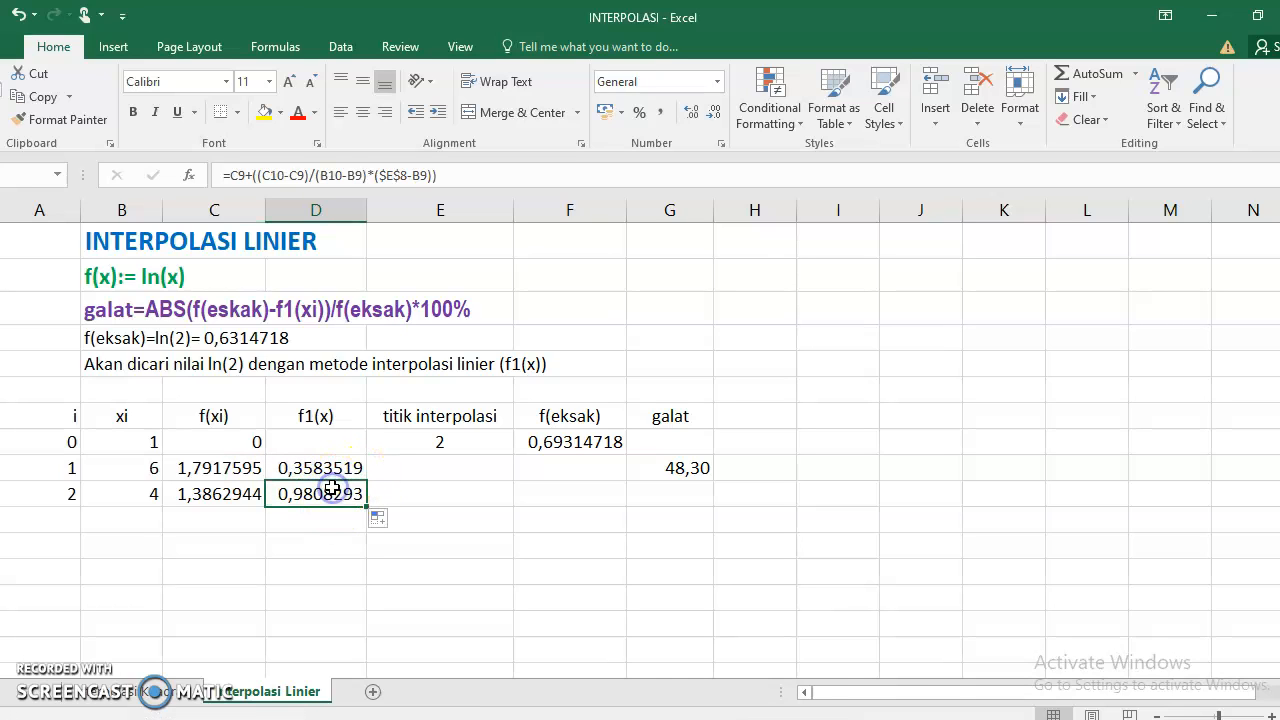
pyautogui.click(343, 175)
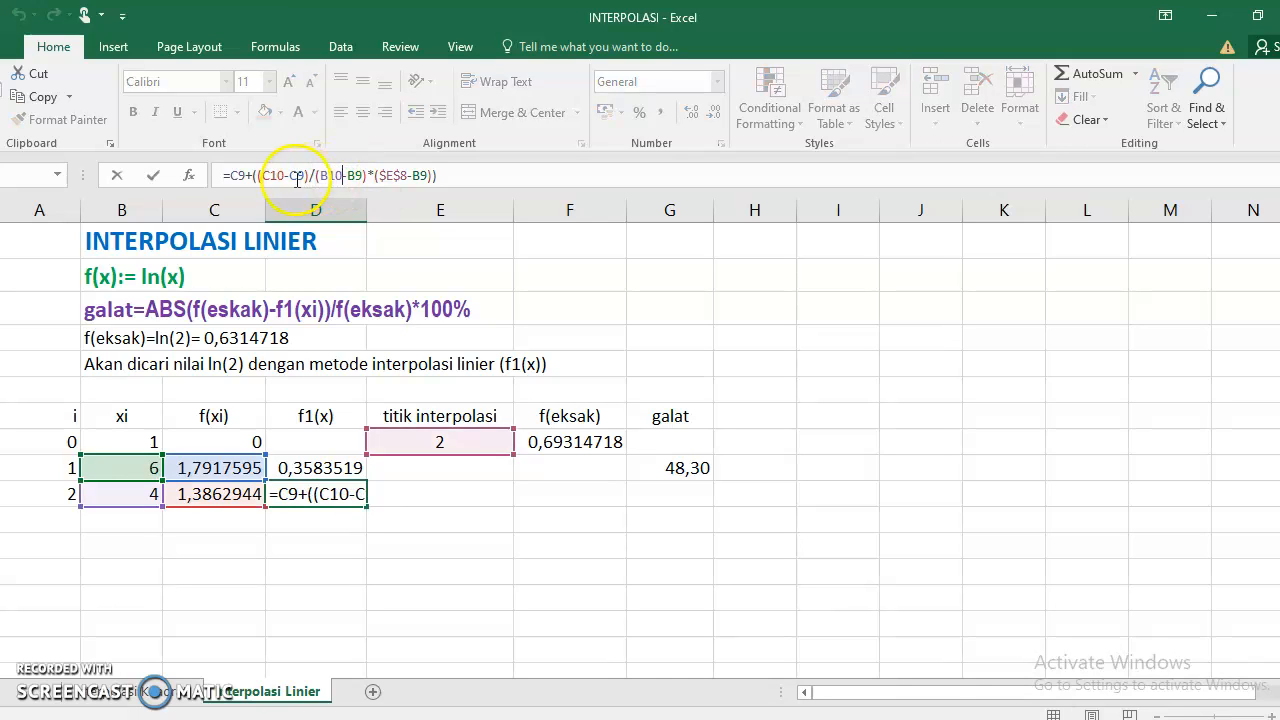
pyautogui.click(356, 175)
pyautogui.press('Return')
# Make both B8 references in the D9 formula absolute as $B$8.
pyautogui.click(338, 462)
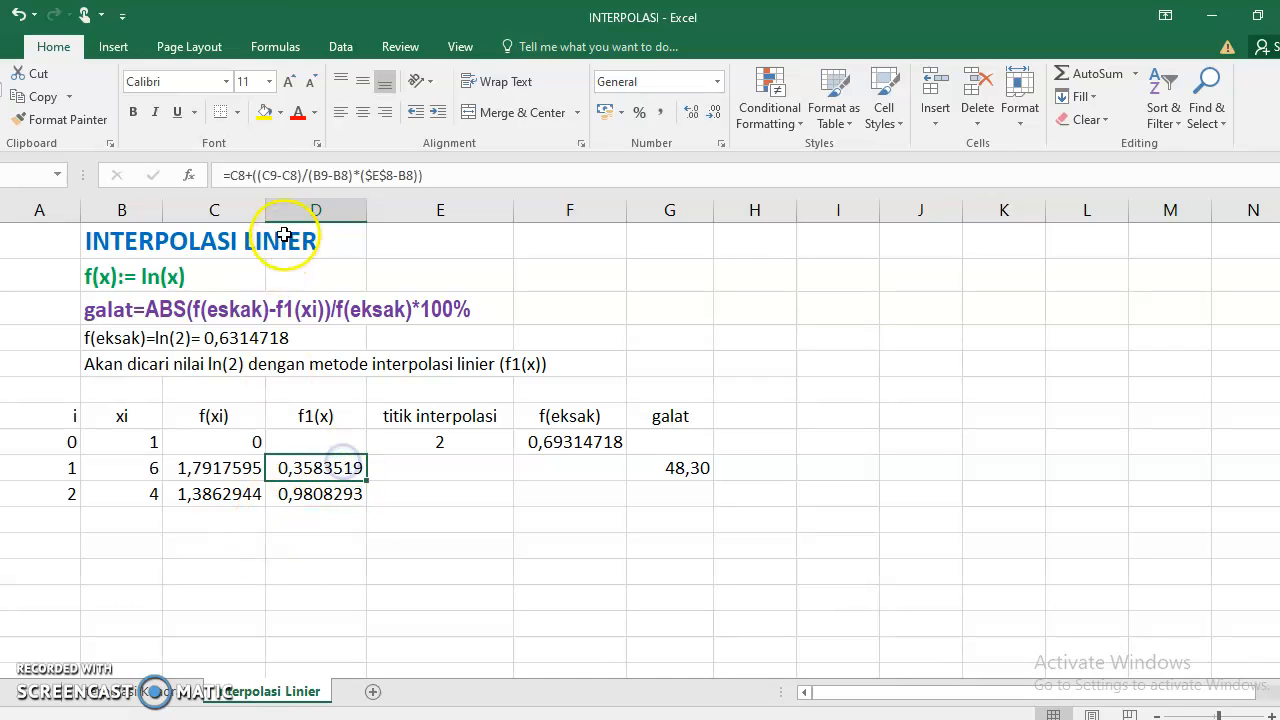
pyautogui.click(323, 175)
pyautogui.click(286, 175)
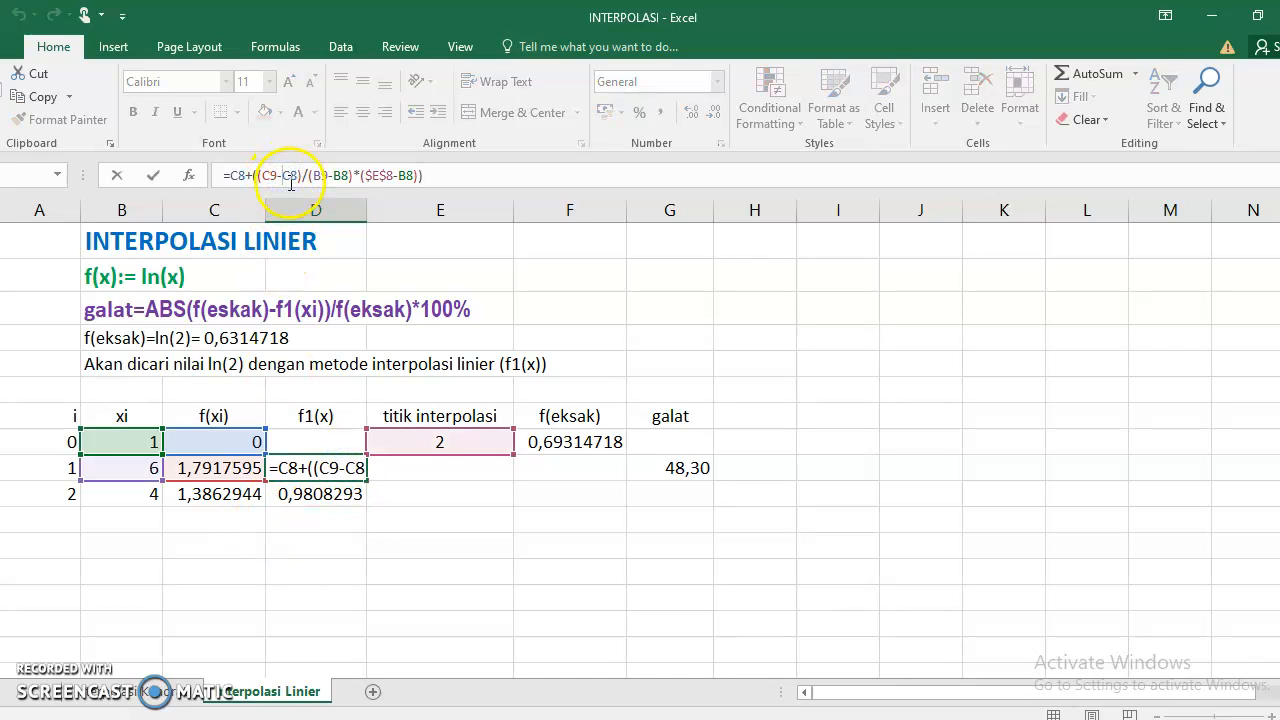
pyautogui.write('(')
pyautogui.click(340, 175)
pyautogui.write(')*($')
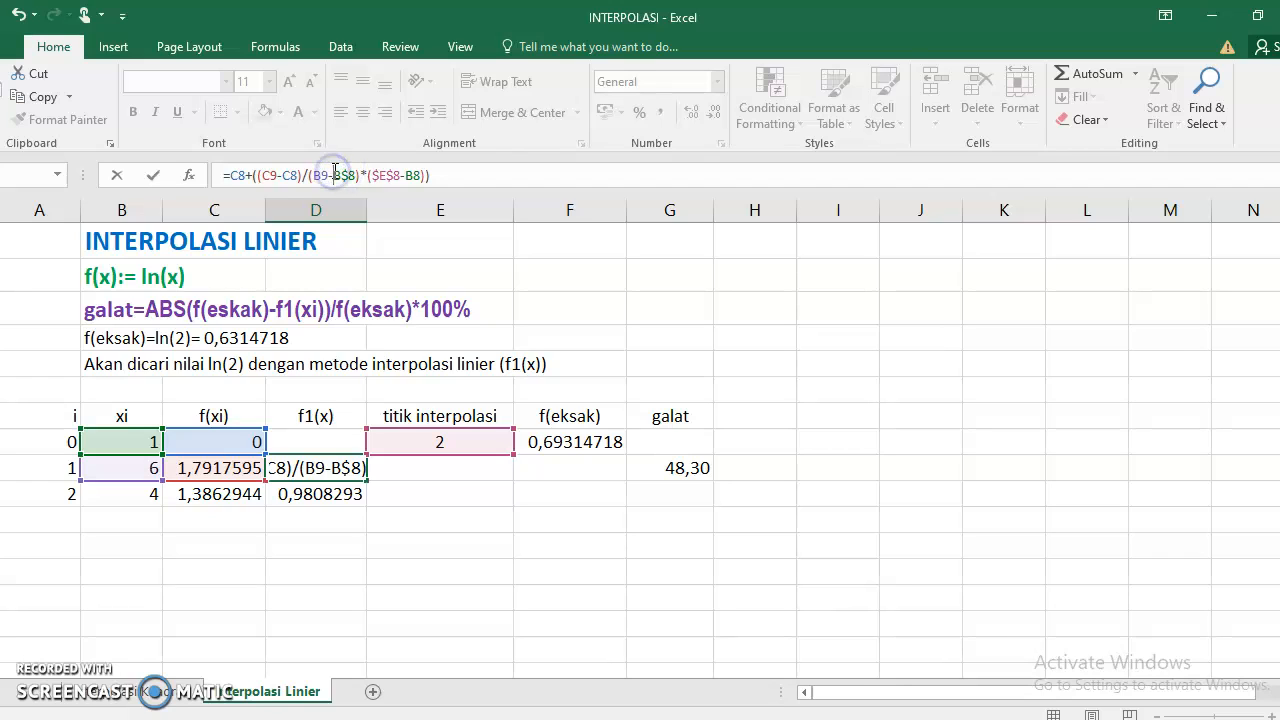
pyautogui.write('$')
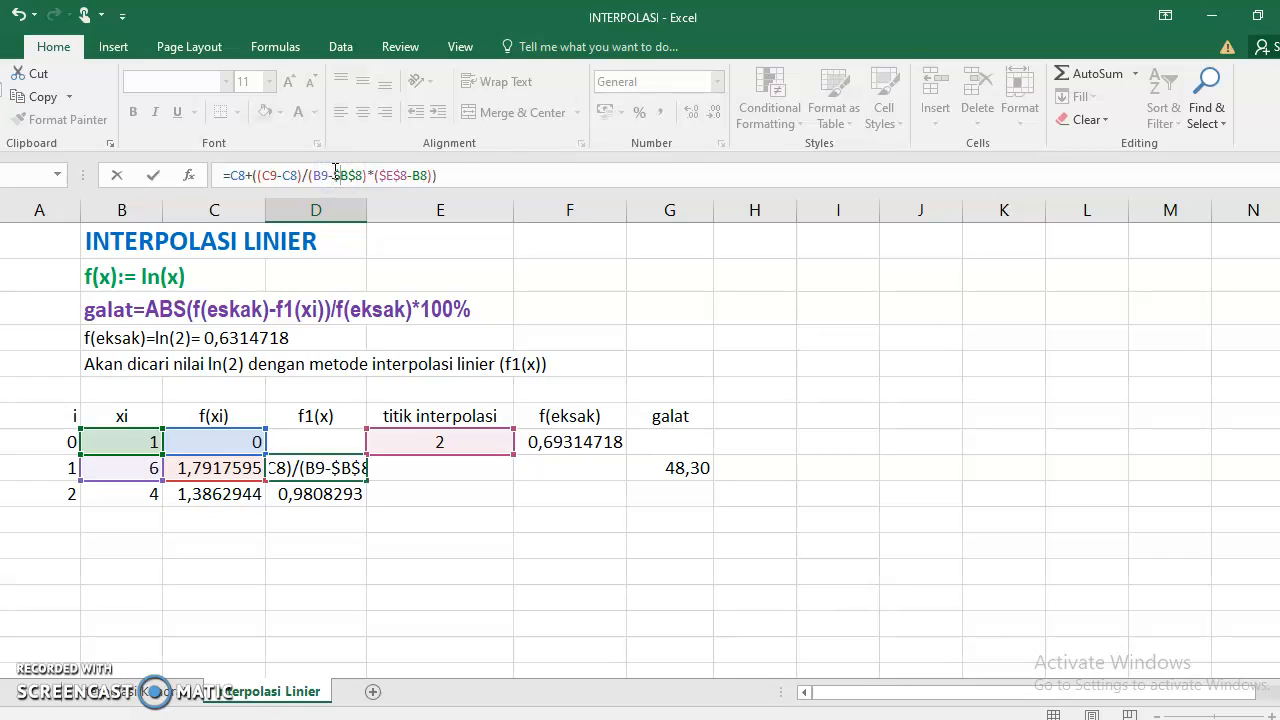
pyautogui.click(412, 175)
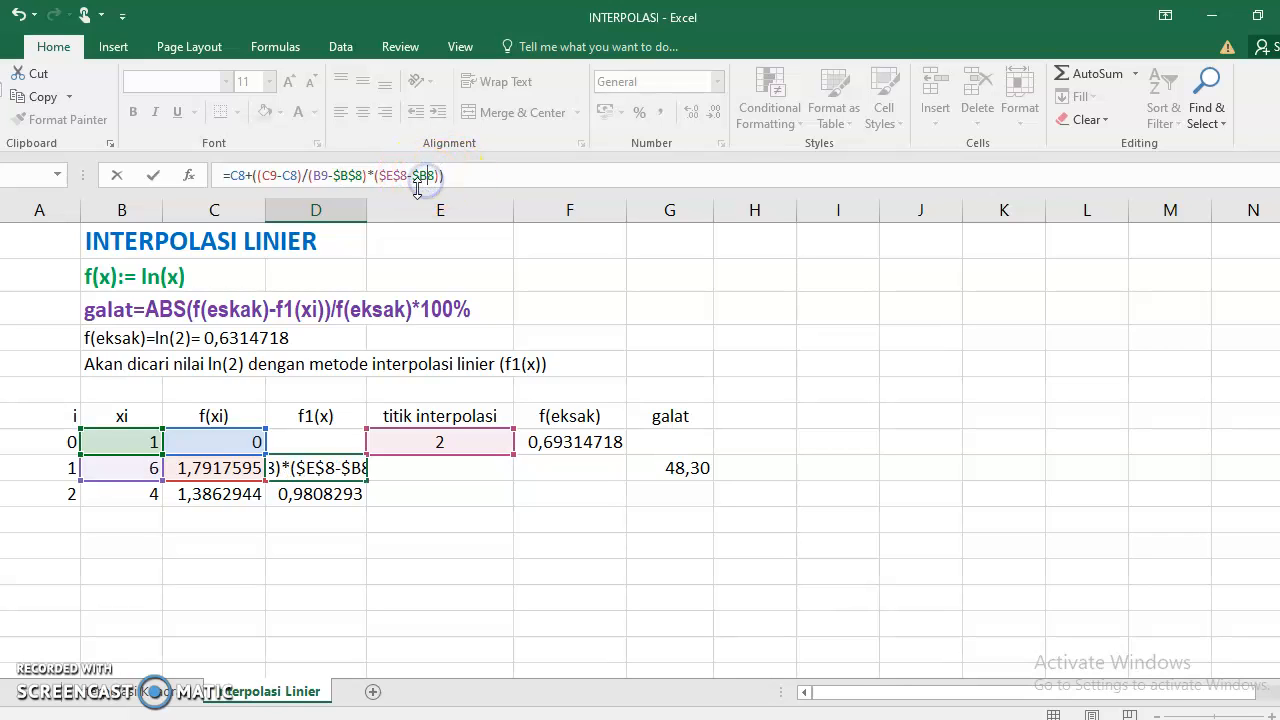
pyautogui.write('$')
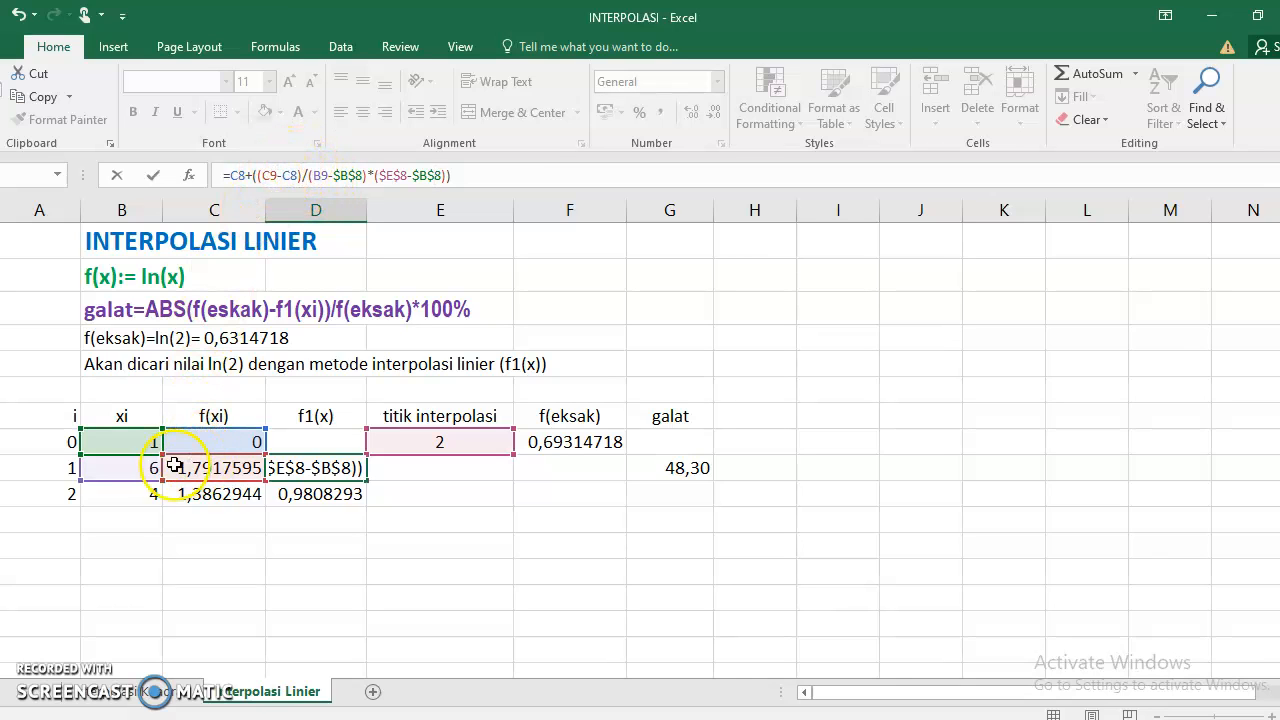
# Make both C8 references absolute, entering D9 as =$C$8+((C9-$C$8)/(B9-$B$8)*($E$8-$B$8)).
pyautogui.click(238, 176)
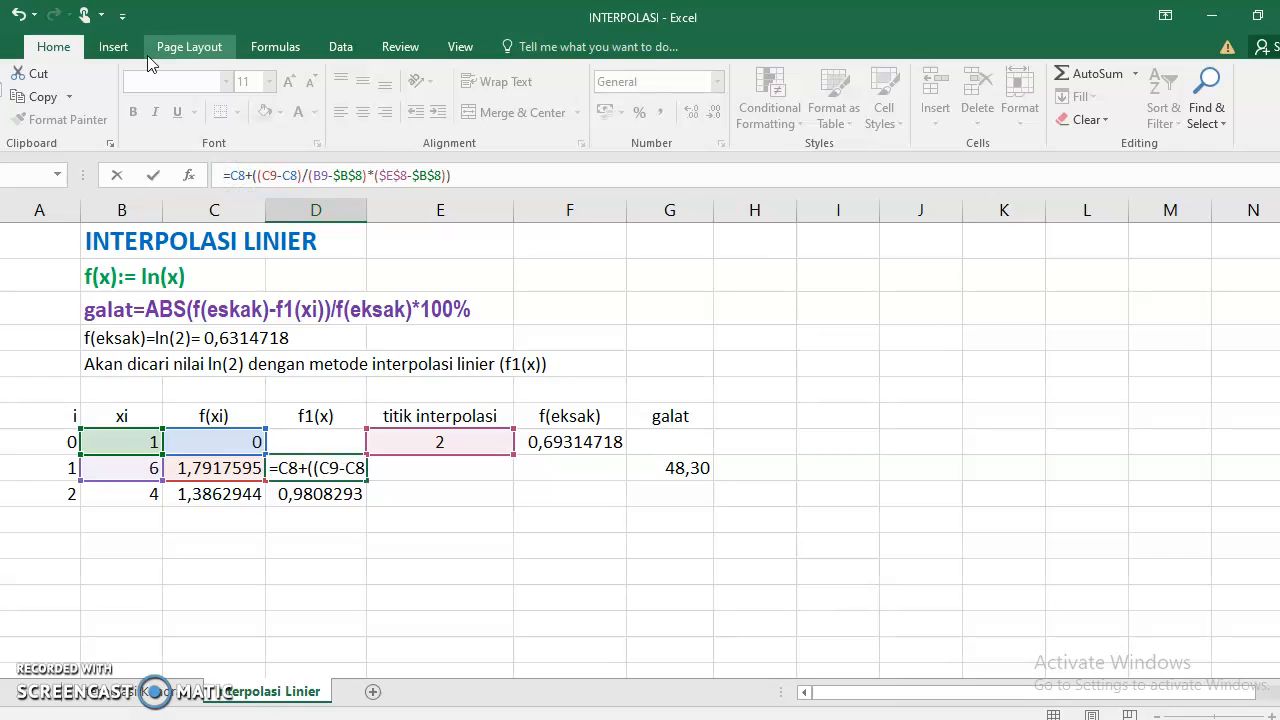
pyautogui.write('$')
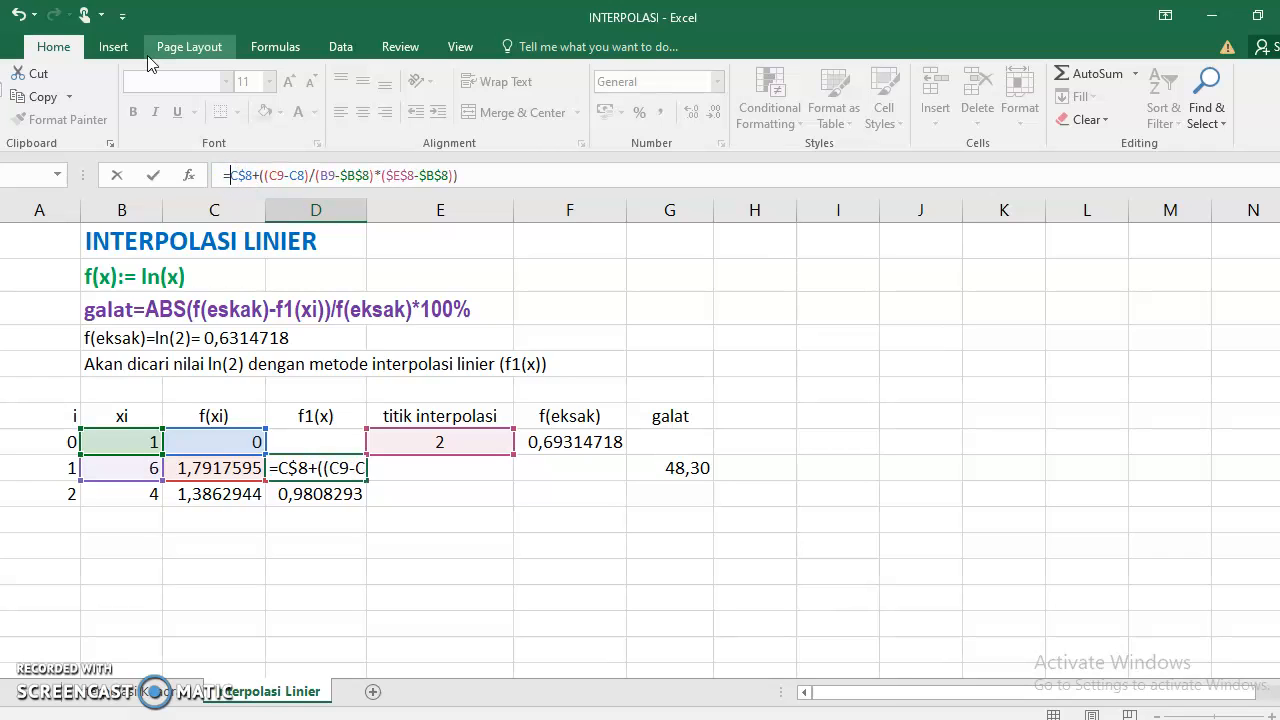
pyautogui.press('Left')
pyautogui.press('Left')
pyautogui.write('$')
pyautogui.click(289, 168)
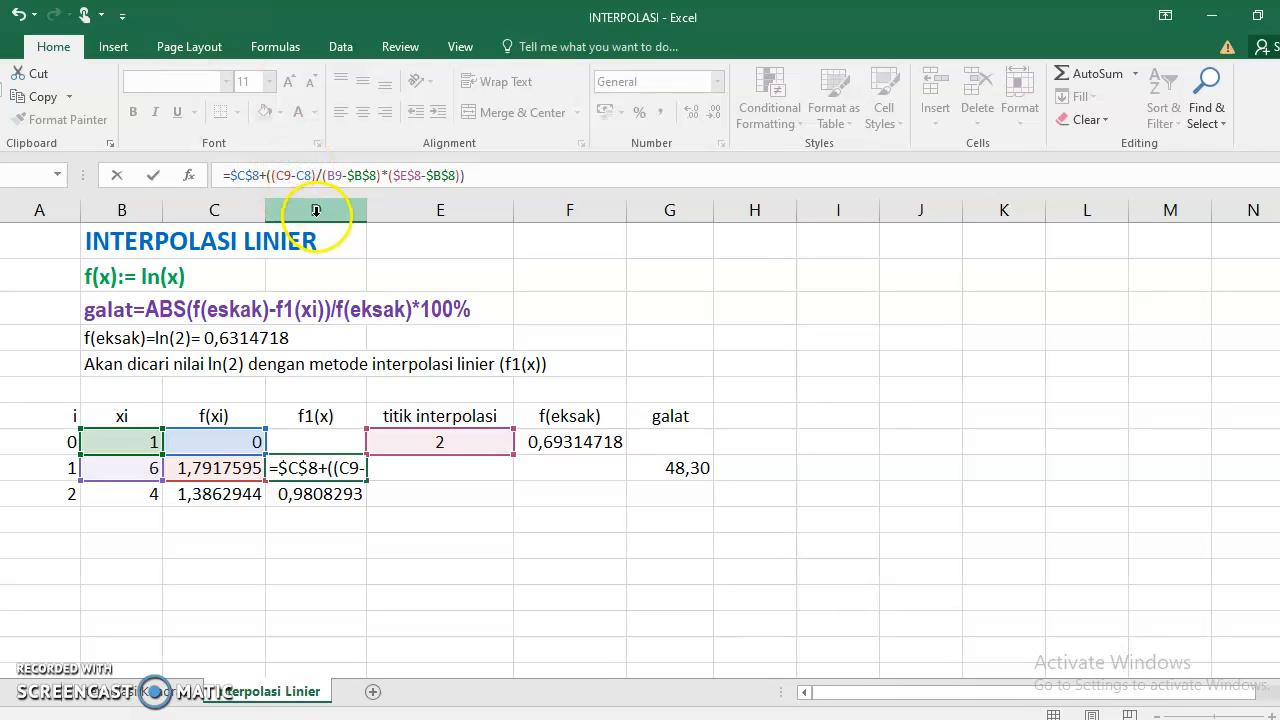
pyautogui.write('$C')
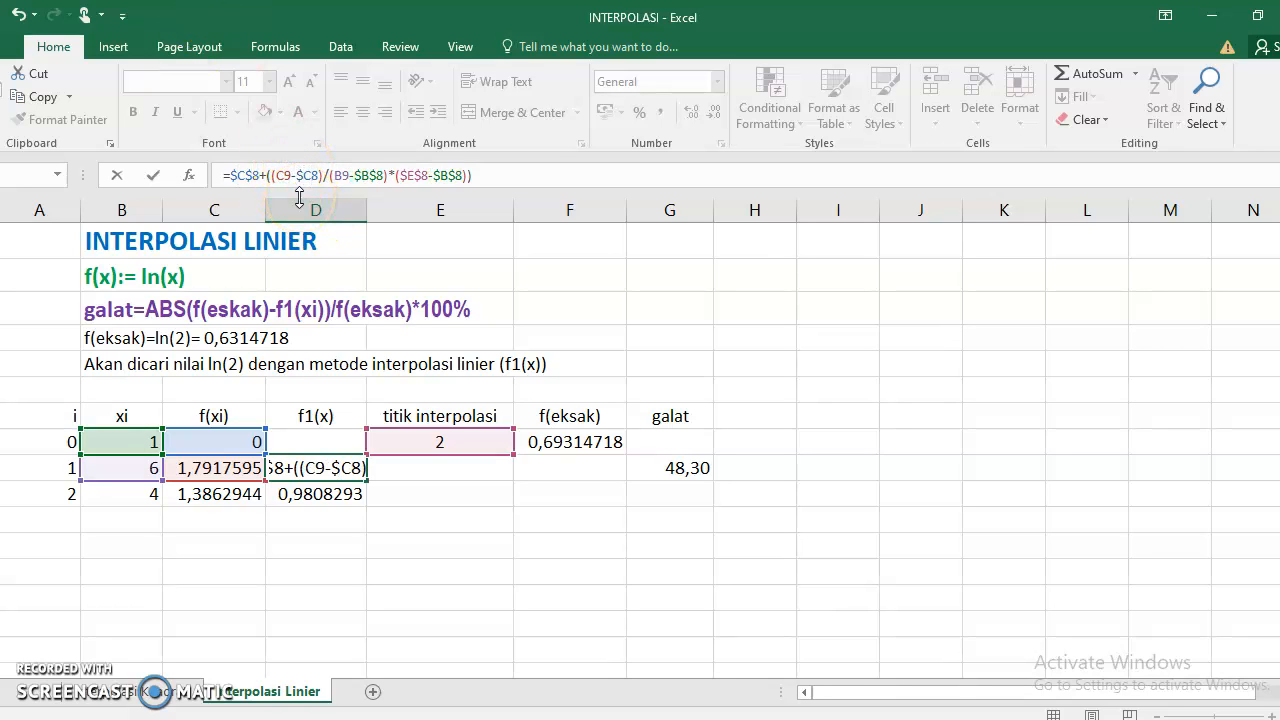
pyautogui.write('$')
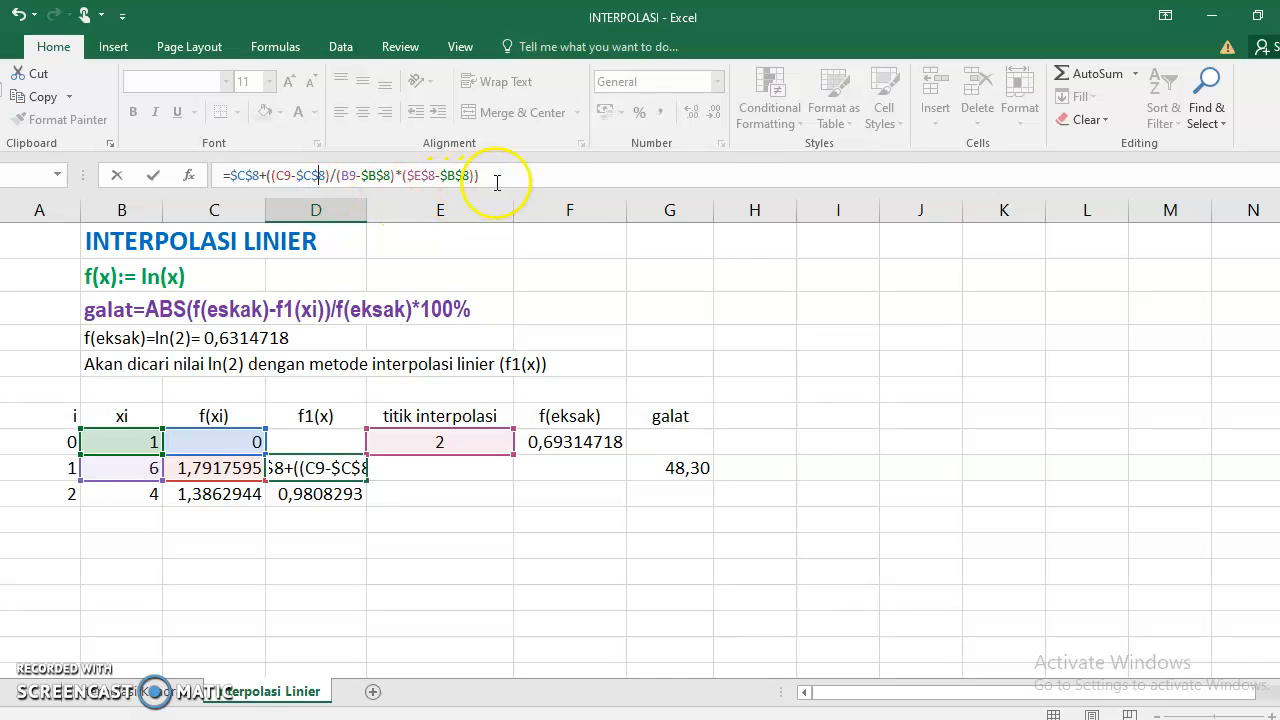
pyautogui.press('Return')
pyautogui.click(335, 467)
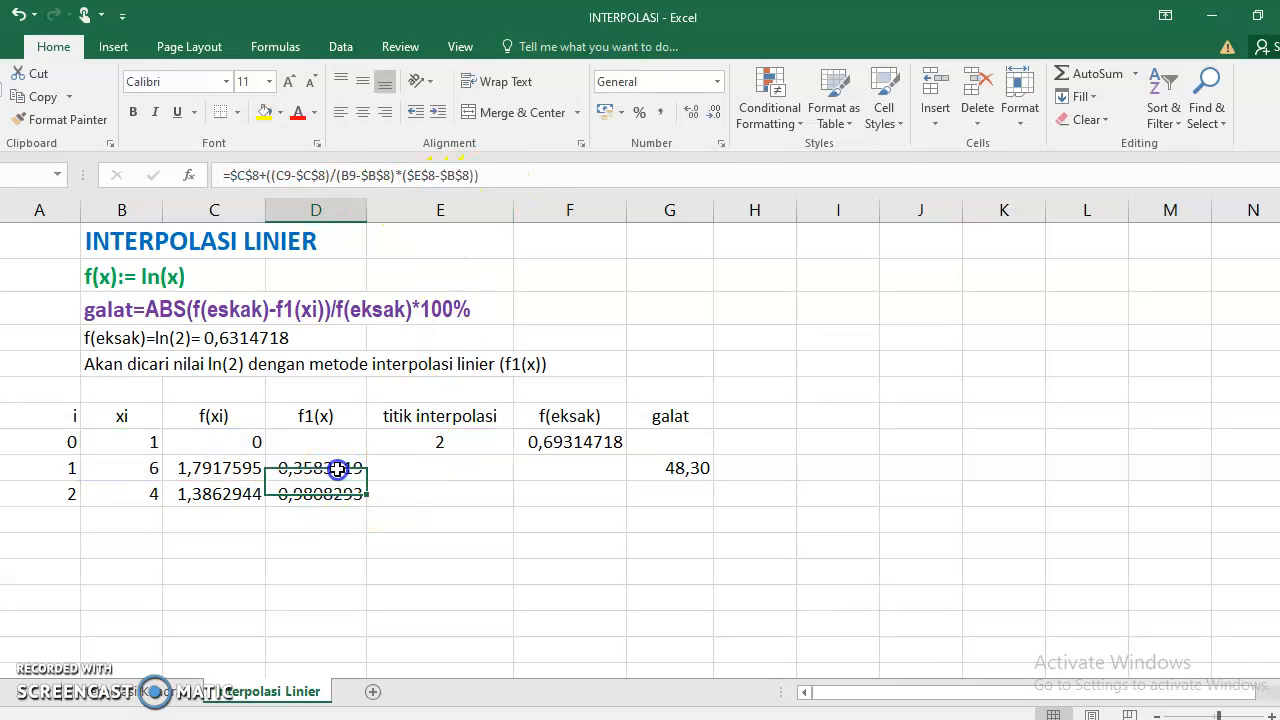
# Fill the corrected f1(x) formula from D9 and the galat formula from G9 down to row 10.
pyautogui.moveTo(366, 481); pyautogui.dragTo(366, 506)
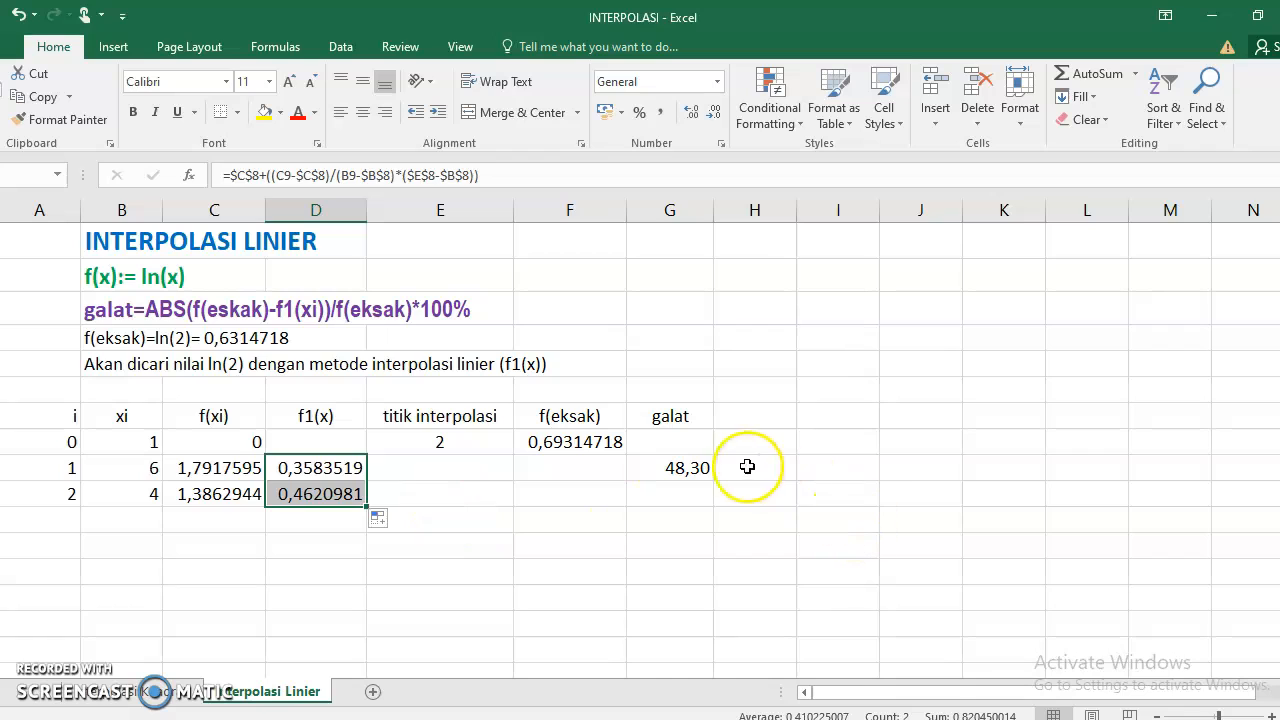
pyautogui.click(685, 470)
pyautogui.moveTo(712, 481); pyautogui.dragTo(705, 507)
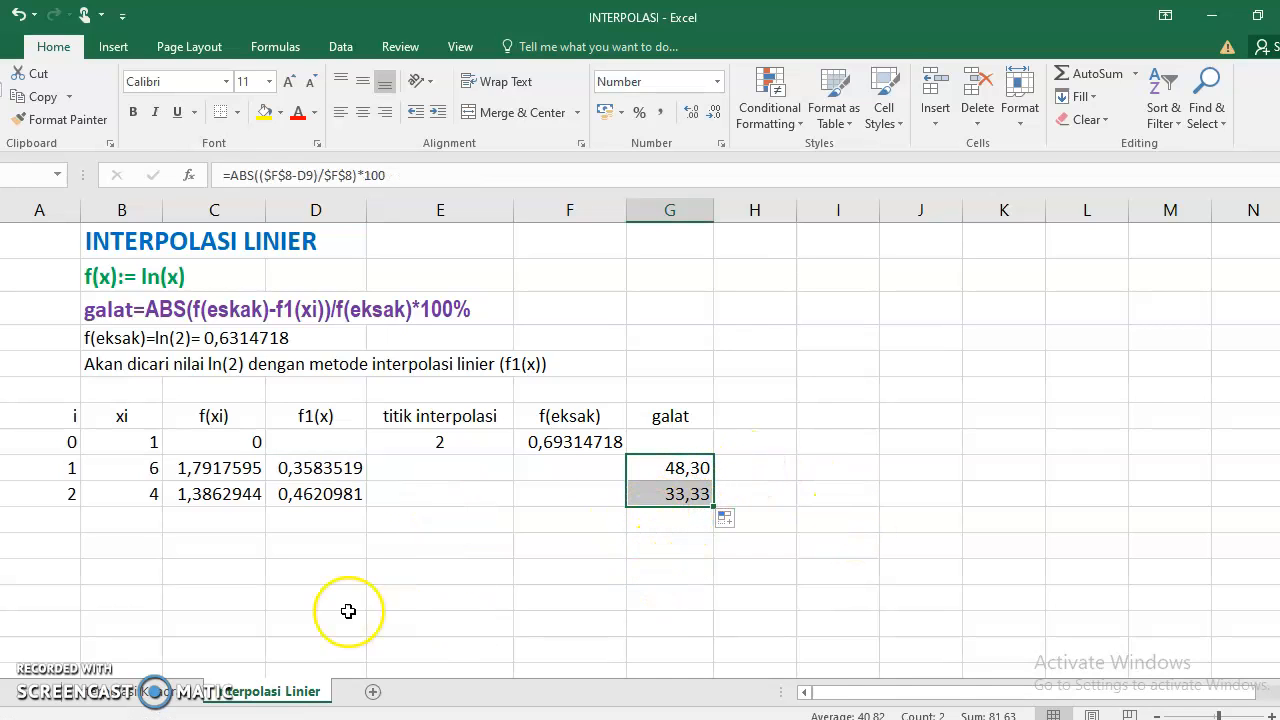
# Extend the i series in column A down to 6 and enter 3 as xi in B11.
pyautogui.moveTo(58, 442); pyautogui.dragTo(25, 608)
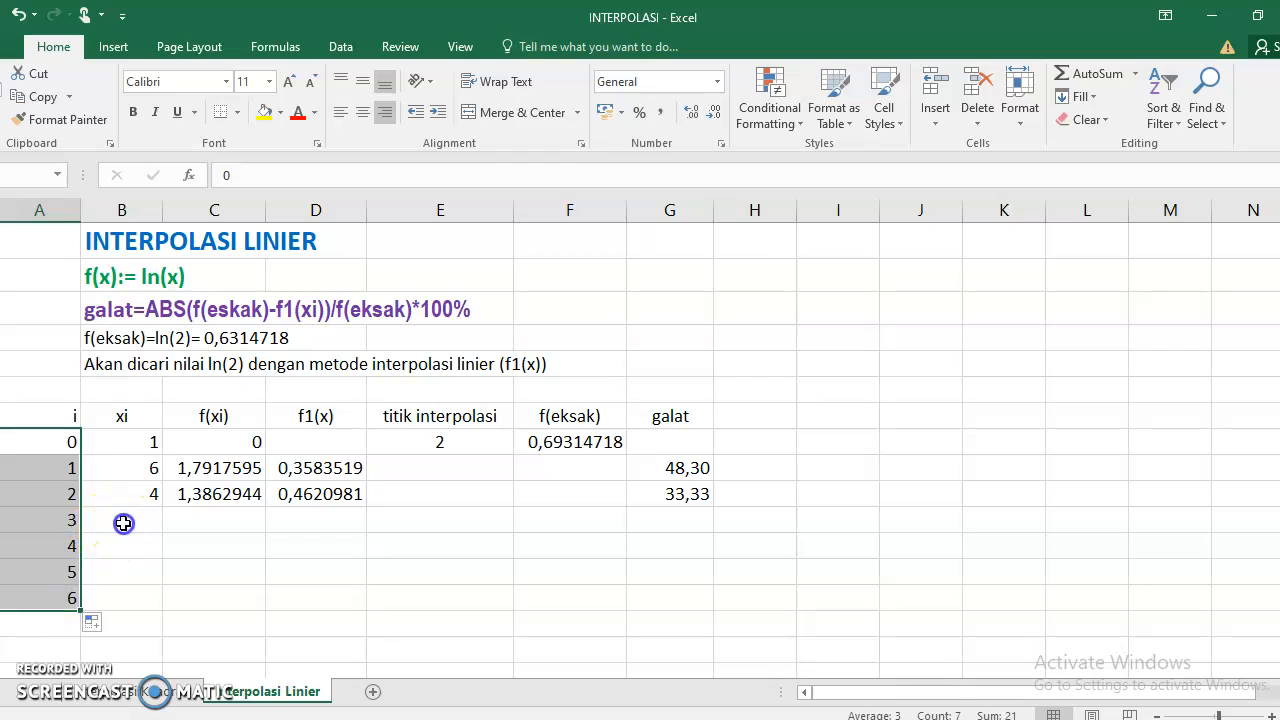
pyautogui.click(123, 523)
pyautogui.write('3')
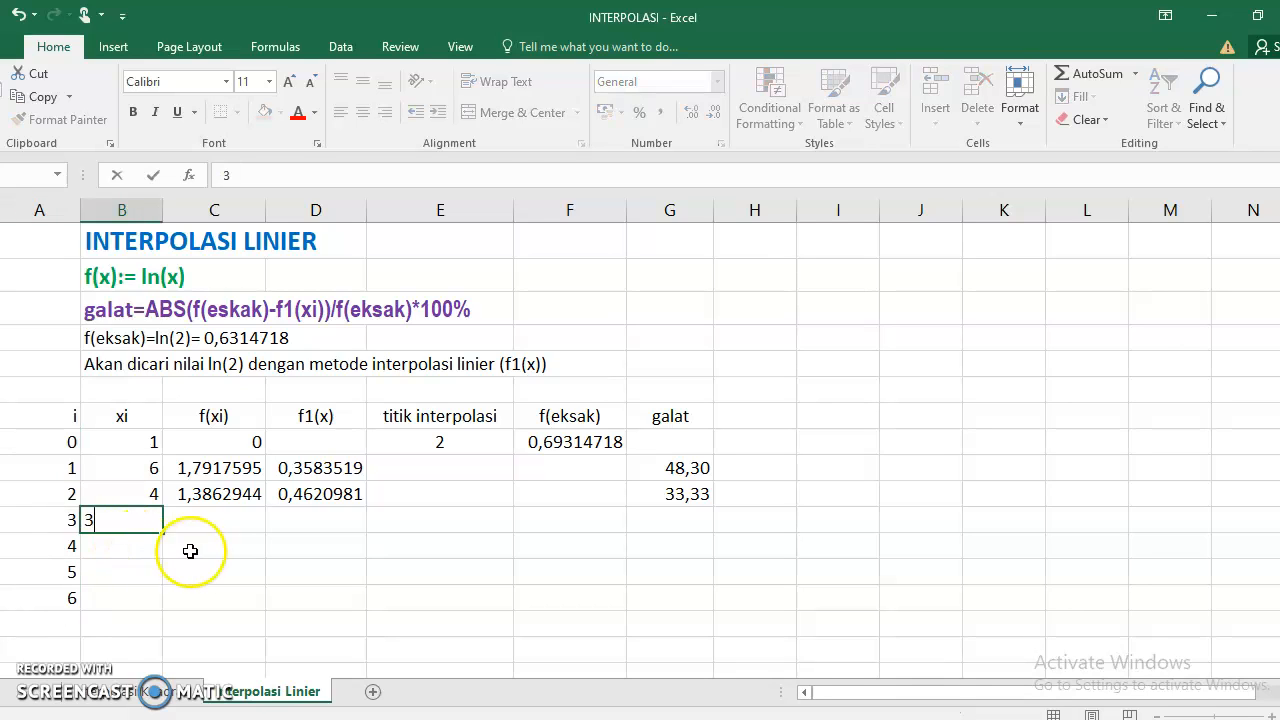
pyautogui.press('Return')
# Fill the f(xi), f1(x) and galat formulas from row 10 down to row 11.
pyautogui.click(255, 500)
pyautogui.moveTo(266, 511); pyautogui.dragTo(257, 534)
pyautogui.click(349, 497)
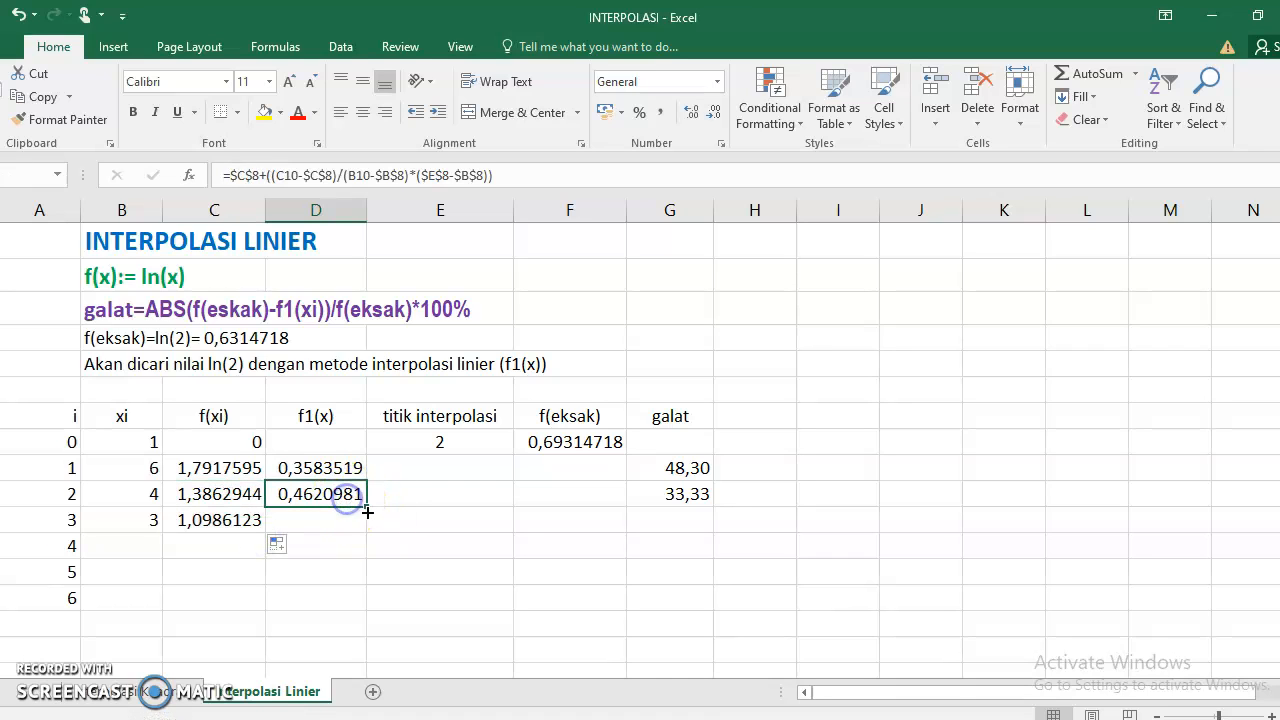
pyautogui.moveTo(367, 510); pyautogui.dragTo(360, 537)
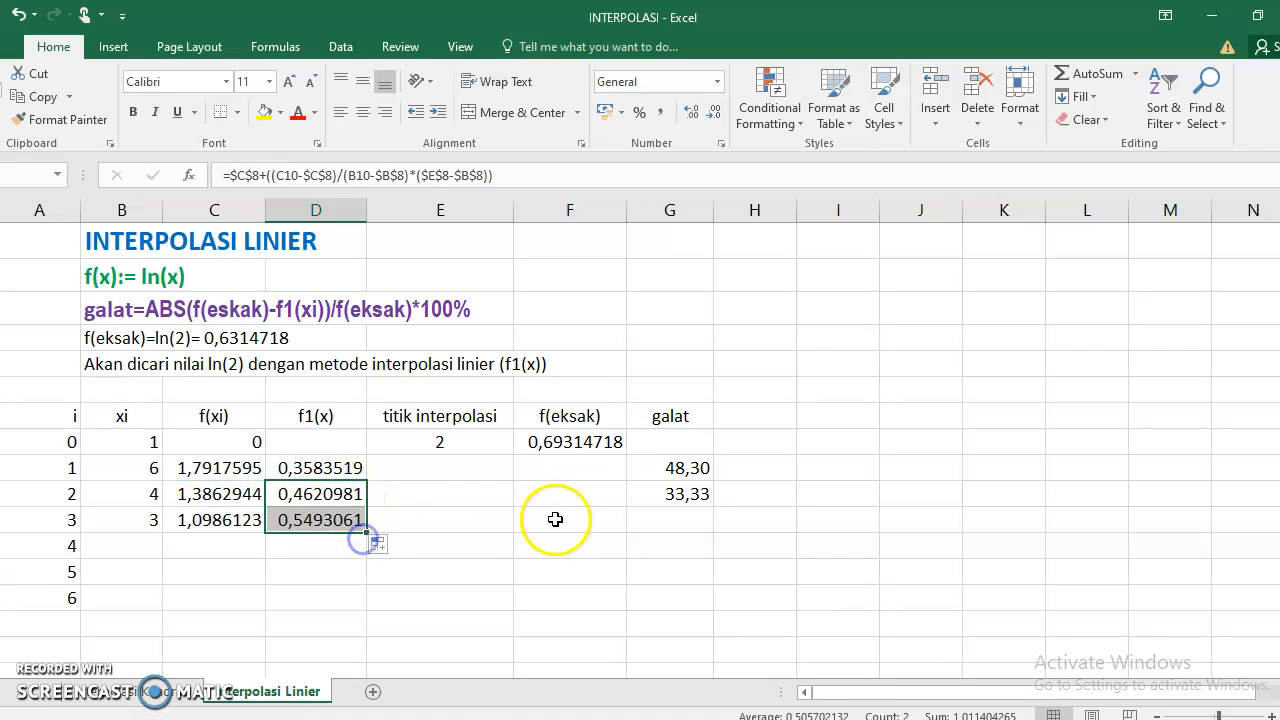
pyautogui.click(660, 495)
pyautogui.moveTo(713, 507); pyautogui.dragTo(698, 548)
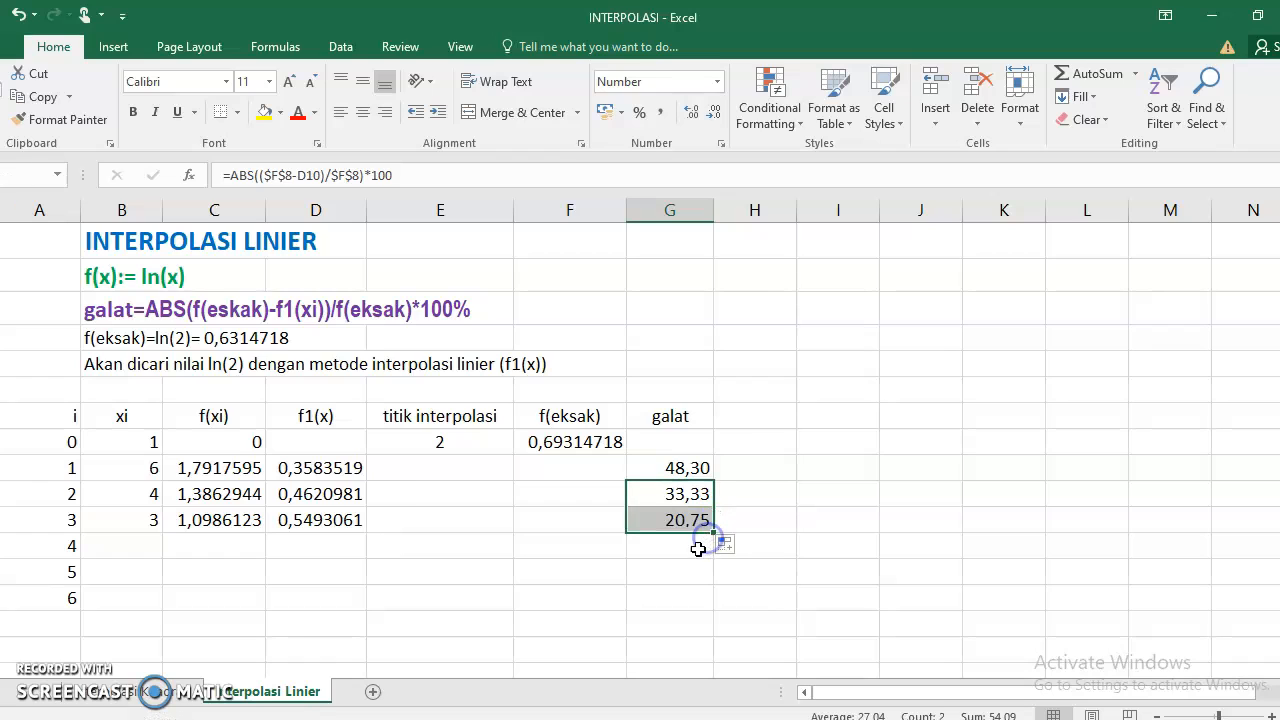
# Enter =B11-0,15 as xi in B12 and fill it down to B14.
pyautogui.click(144, 545)
pyautogui.write('=')
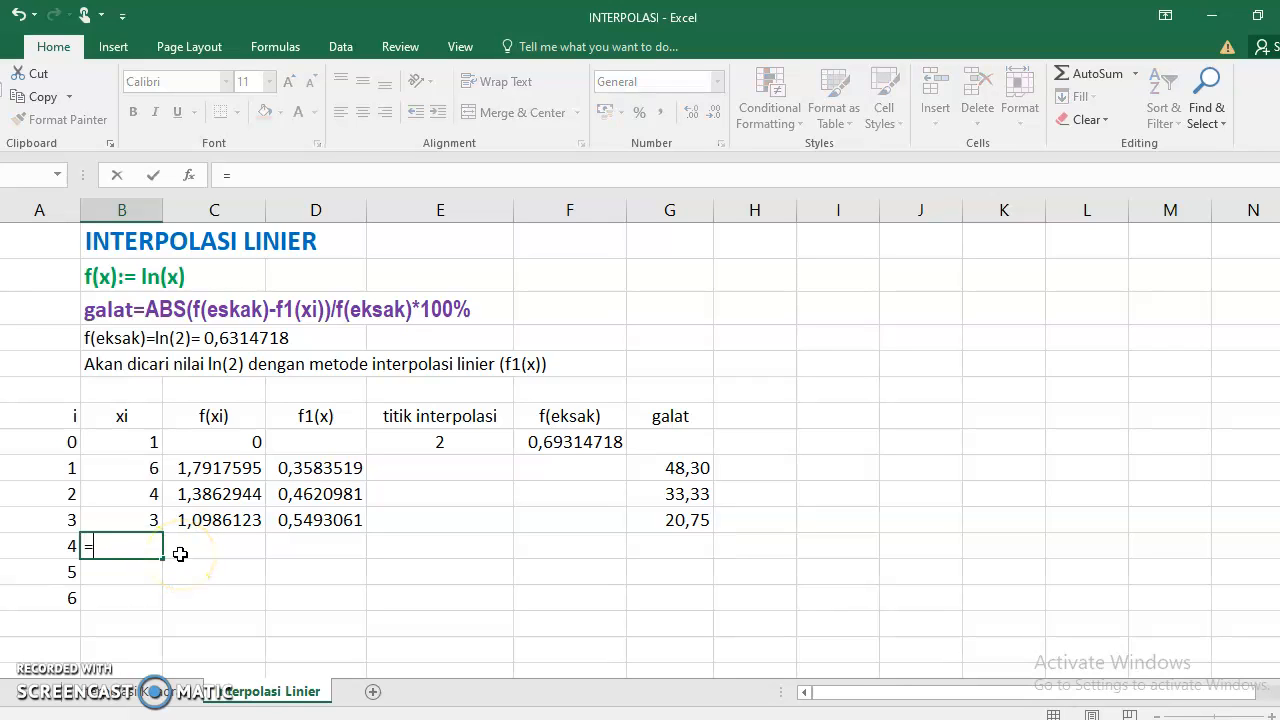
pyautogui.press('Up')
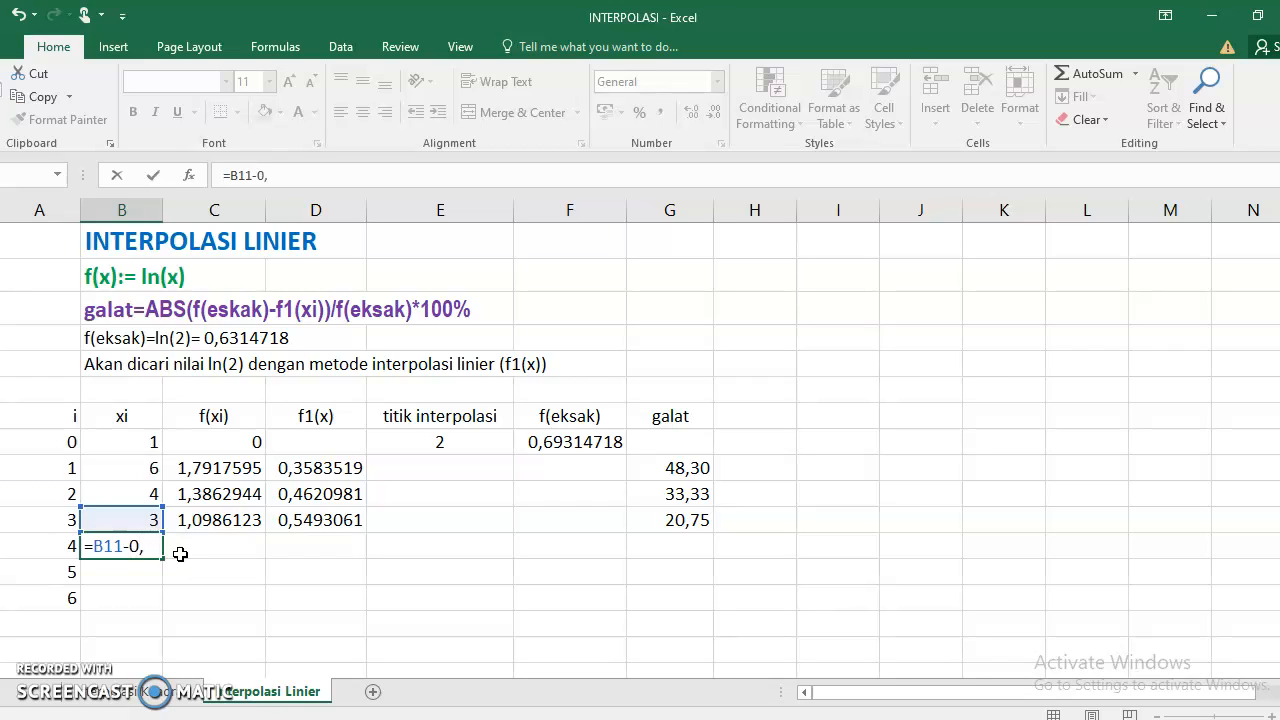
pyautogui.press('Return')
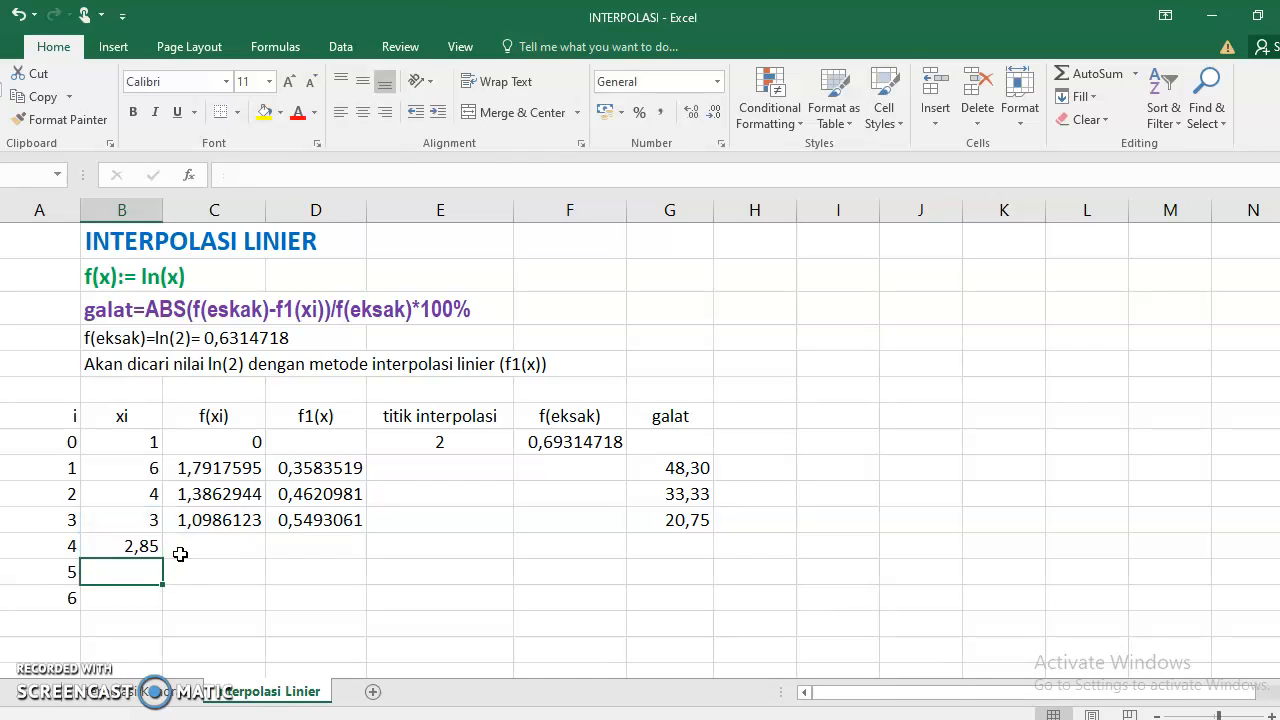
pyautogui.click(146, 548)
pyautogui.moveTo(161, 560); pyautogui.dragTo(153, 612)
# Fill the f(xi), f1(x) and galat formulas from row 11 down to row 14.
pyautogui.click(232, 520)
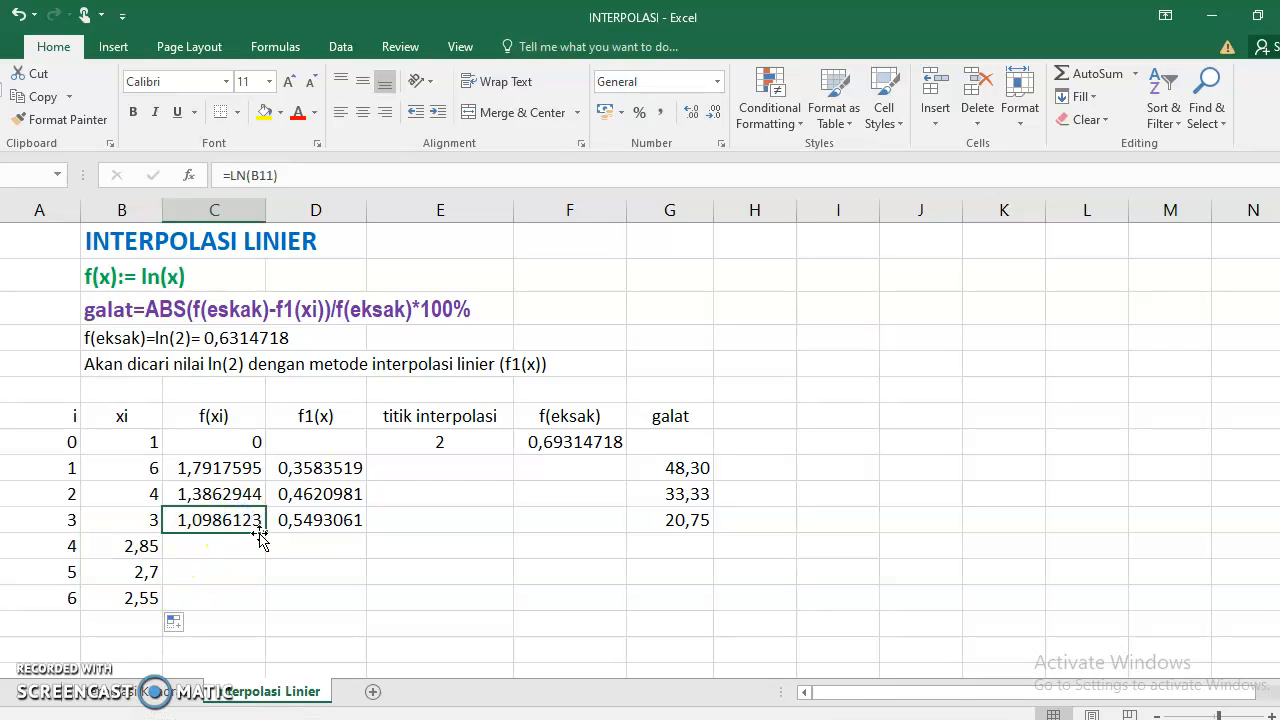
pyautogui.moveTo(263, 533); pyautogui.dragTo(244, 603)
pyautogui.click(296, 522)
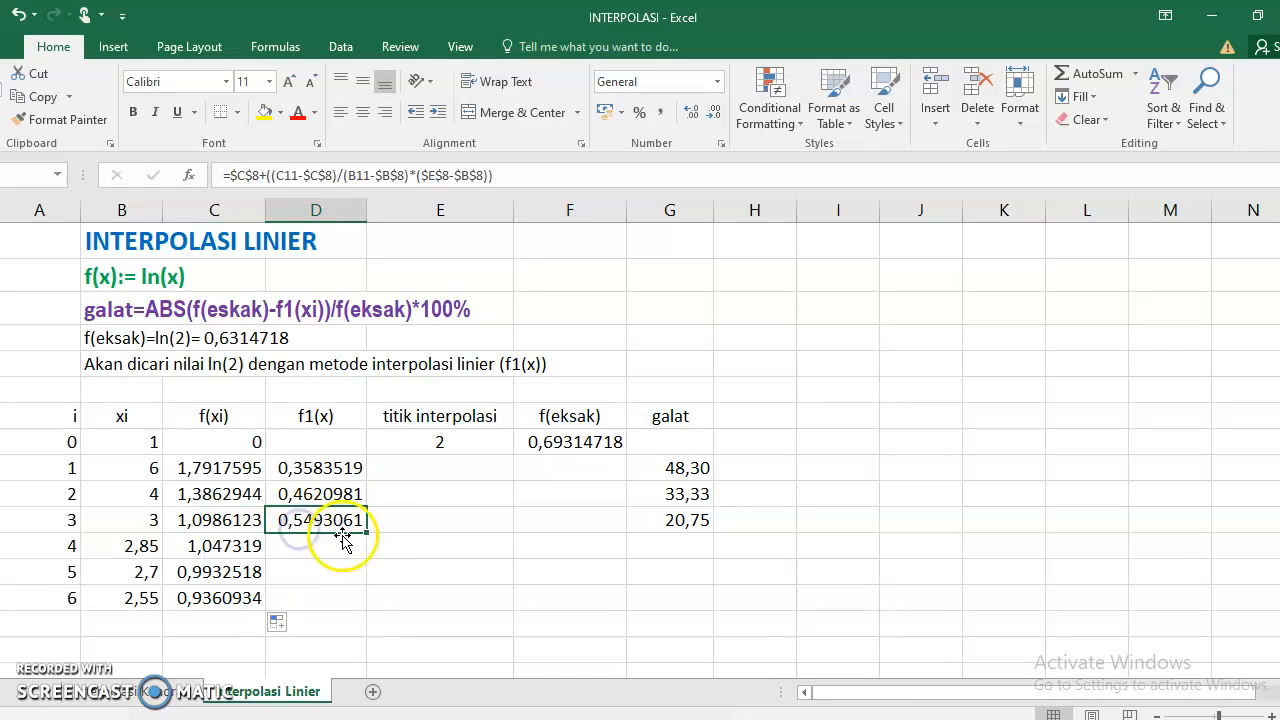
pyautogui.moveTo(362, 534); pyautogui.dragTo(349, 612)
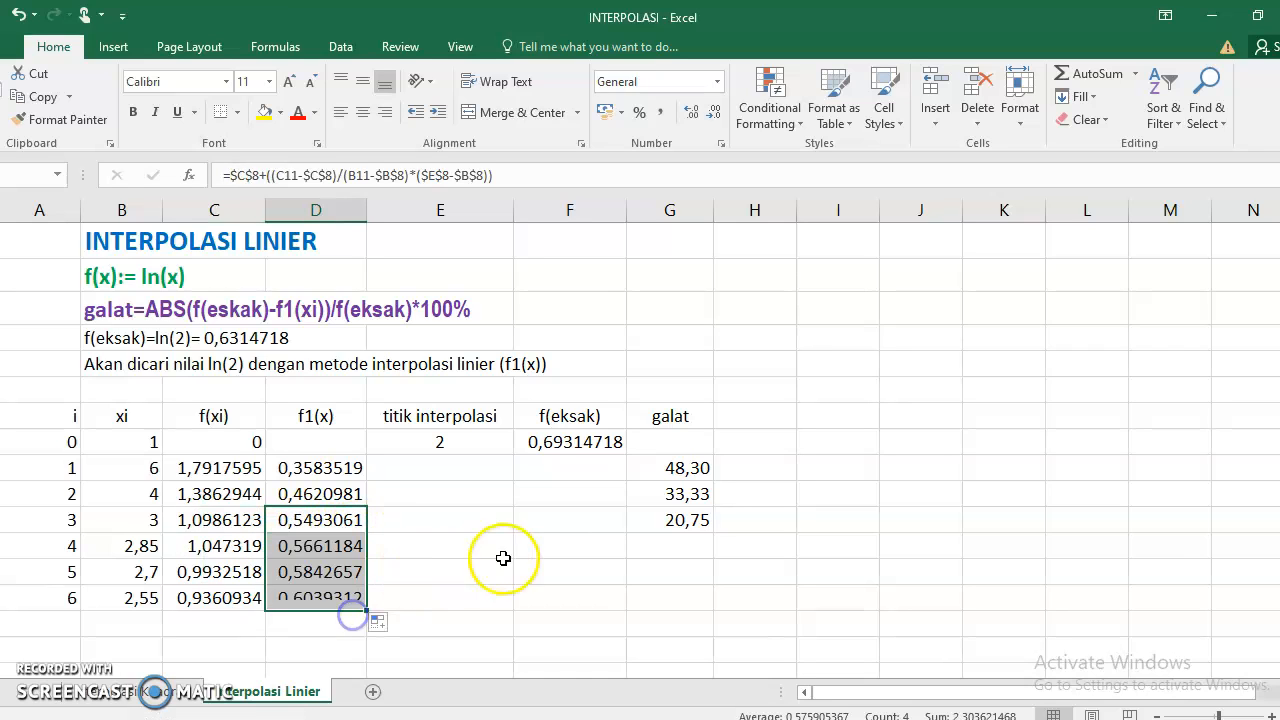
pyautogui.click(667, 522)
pyautogui.moveTo(711, 532); pyautogui.dragTo(704, 609)
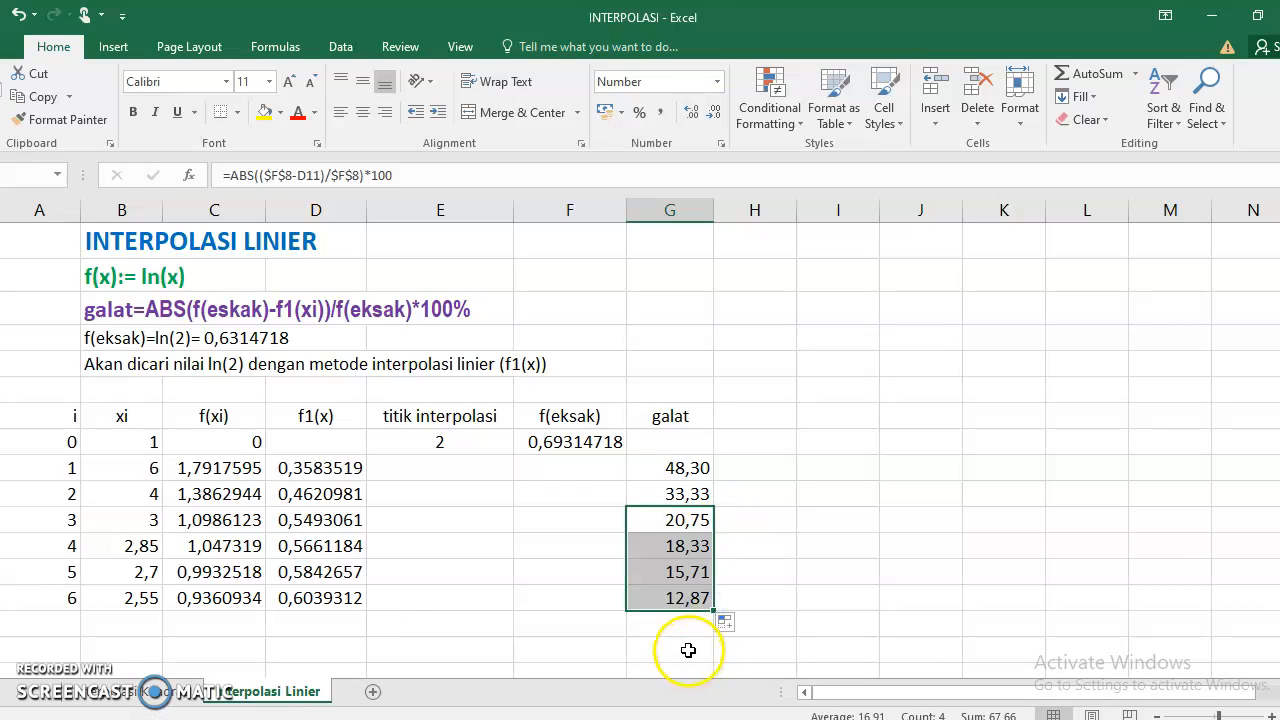
# Fill the xi formula from B14 down to B18 and extend the i series to 10.
pyautogui.scroll(-2, 583, 560)
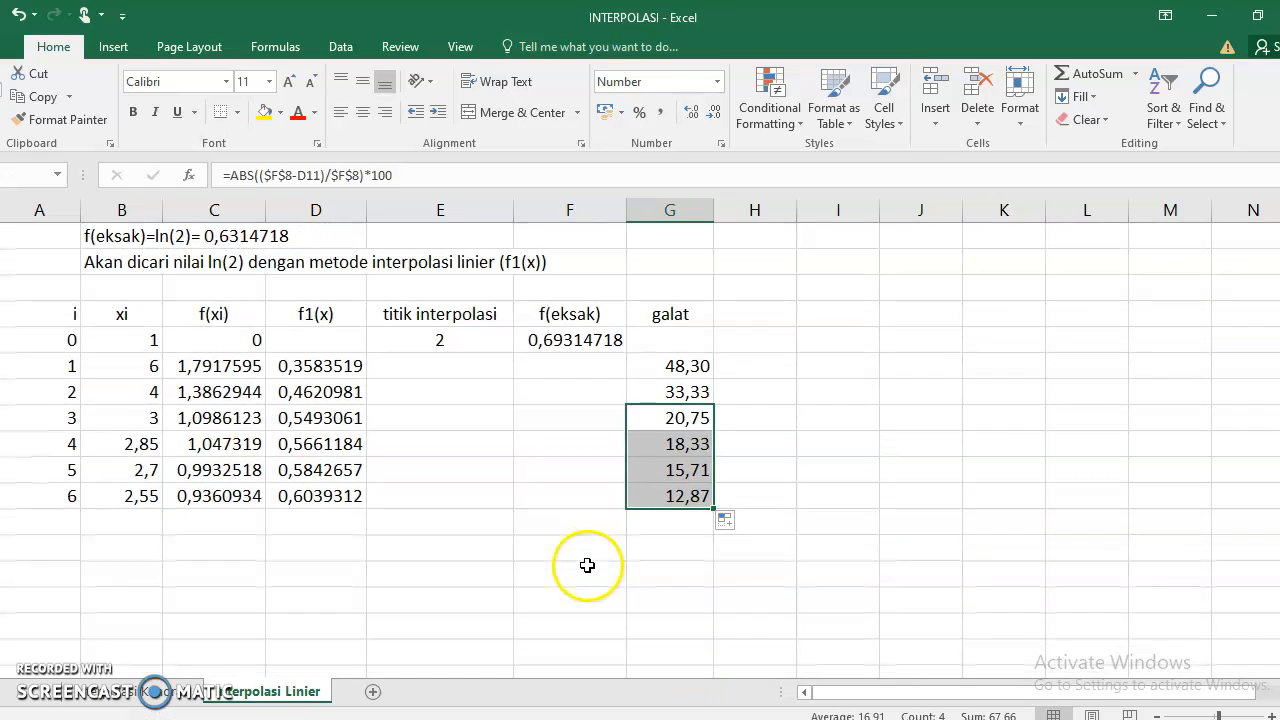
pyautogui.click(120, 496)
pyautogui.moveTo(162, 509); pyautogui.dragTo(143, 609)
pyautogui.click(35, 474)
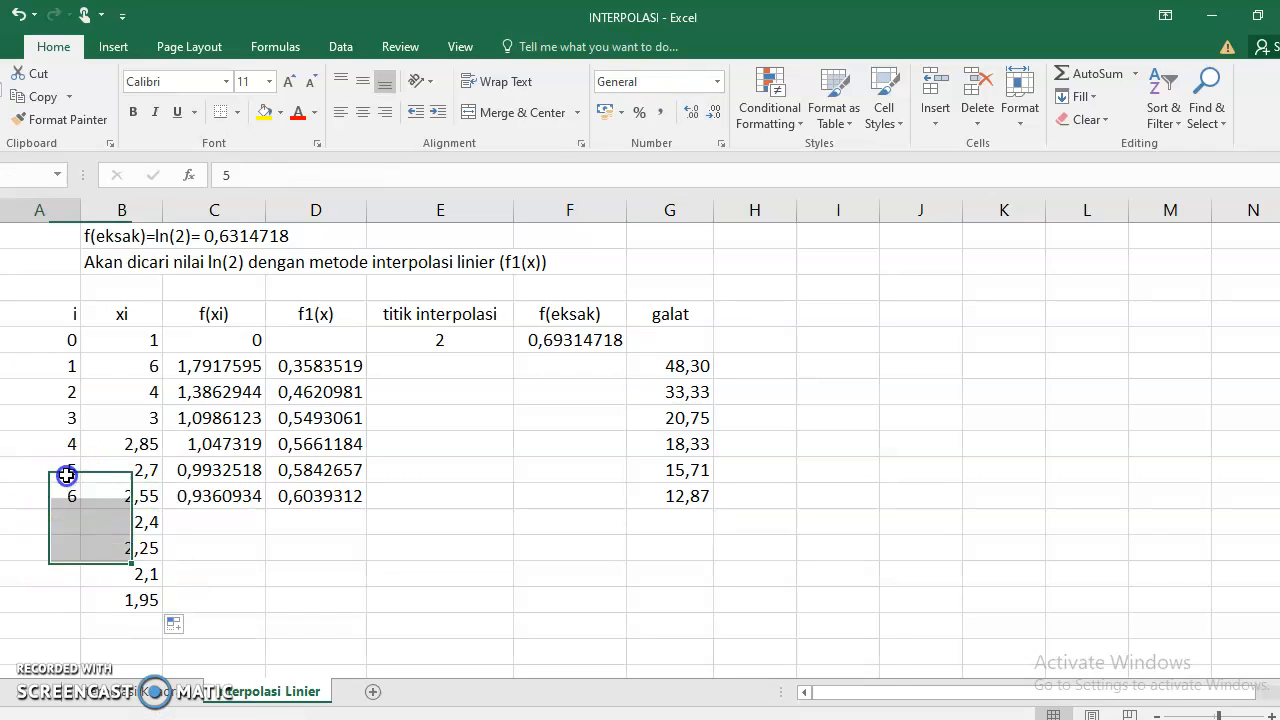
pyautogui.moveTo(81, 484); pyautogui.dragTo(84, 602)
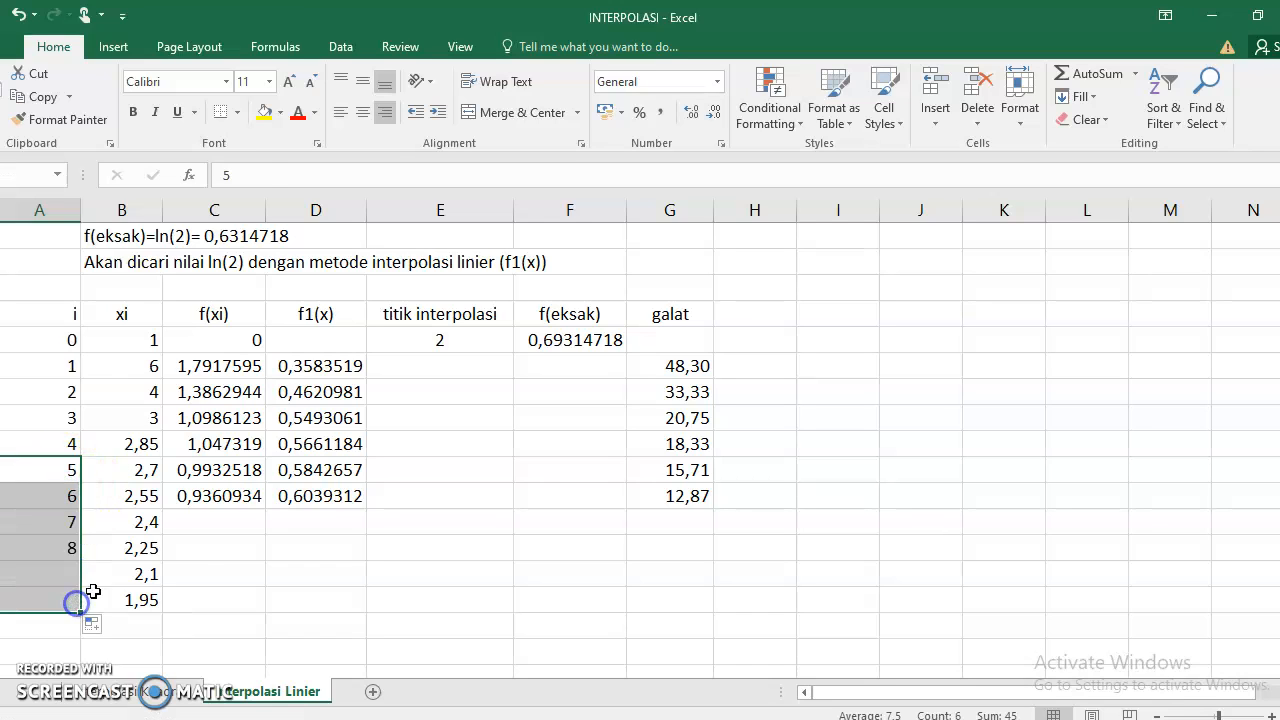
# Fill the f(xi), f1(x) and galat formulas from row 14 down to row 18.
pyautogui.click(238, 497)
pyautogui.moveTo(266, 513); pyautogui.dragTo(250, 621)
pyautogui.click(325, 496)
pyautogui.moveTo(365, 508); pyautogui.dragTo(349, 608)
pyautogui.moveTo(348, 602); pyautogui.dragTo(348, 602)
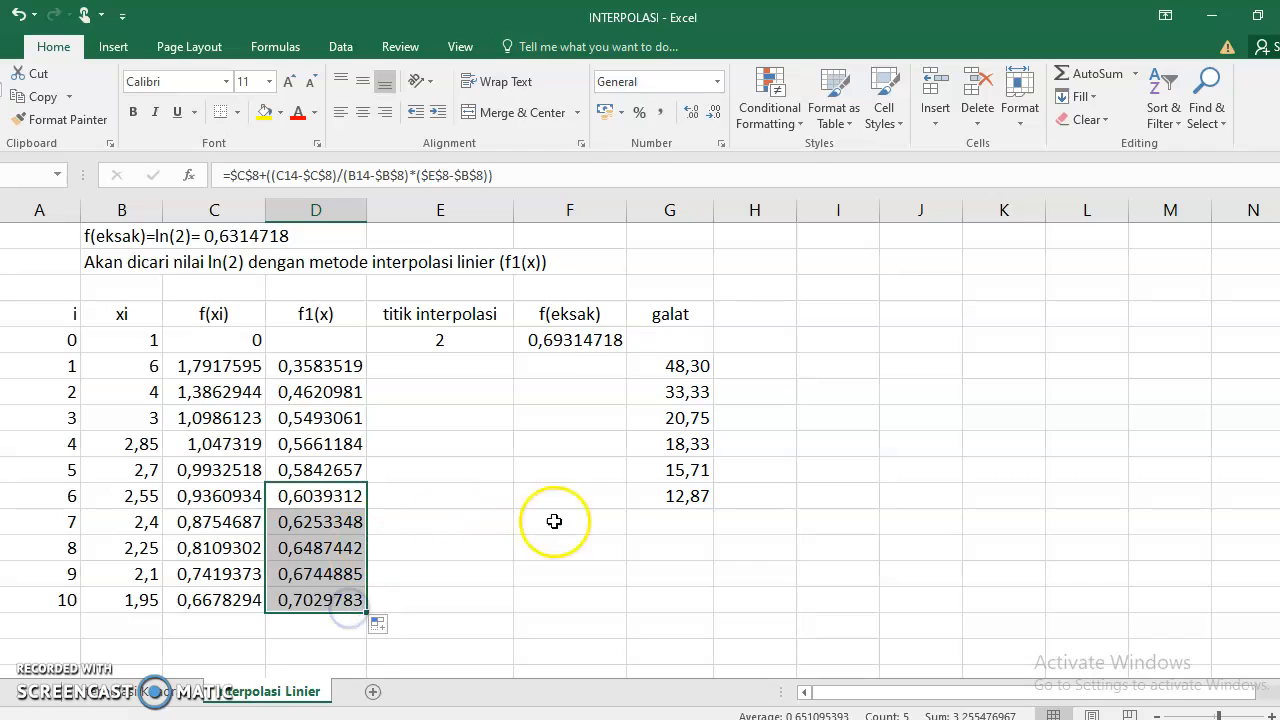
pyautogui.click(682, 497)
pyautogui.moveTo(714, 511); pyautogui.dragTo(697, 595)
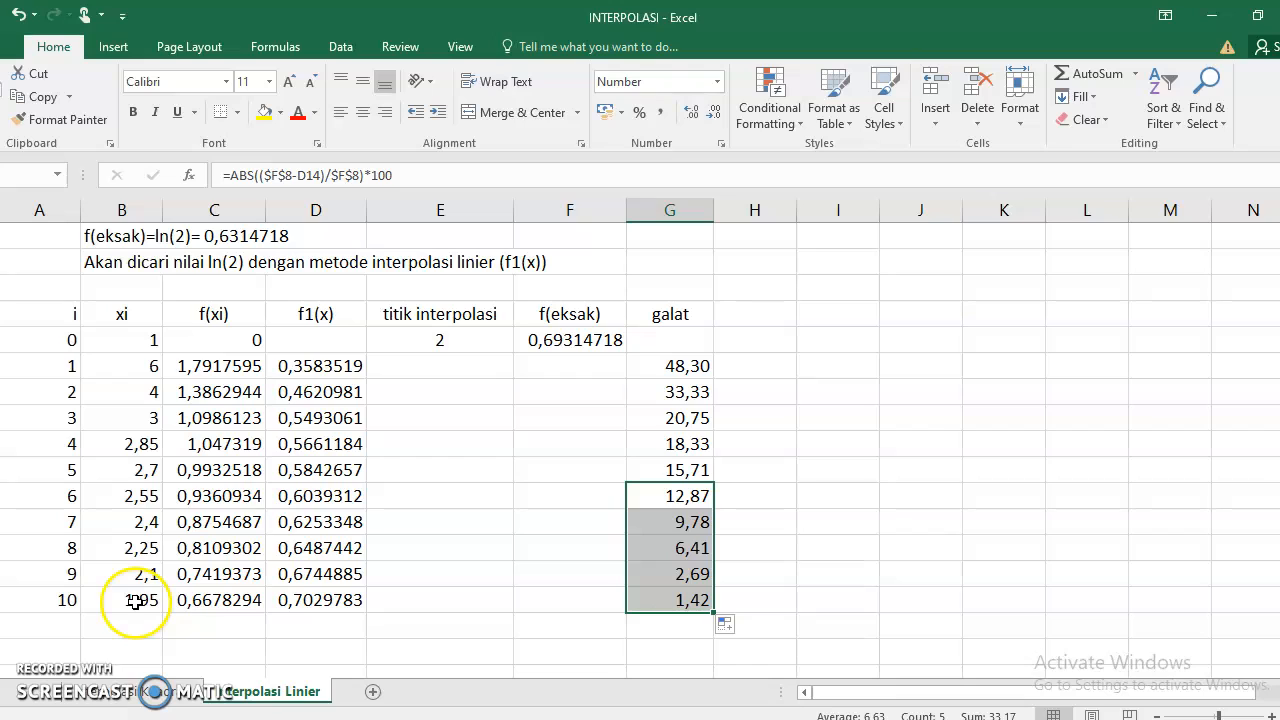
# Replace the xi formula in B17 with =B16-0,05 and fill it down to B20.
pyautogui.click(138, 548)
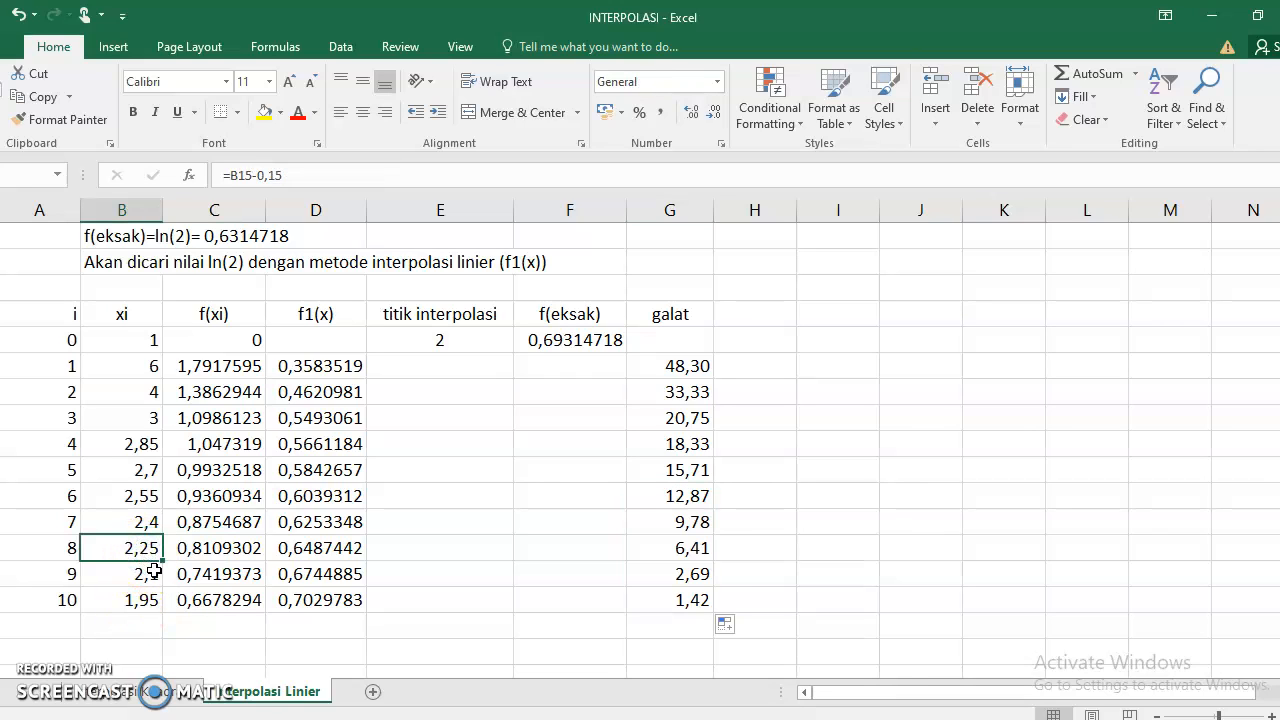
pyautogui.click(148, 576)
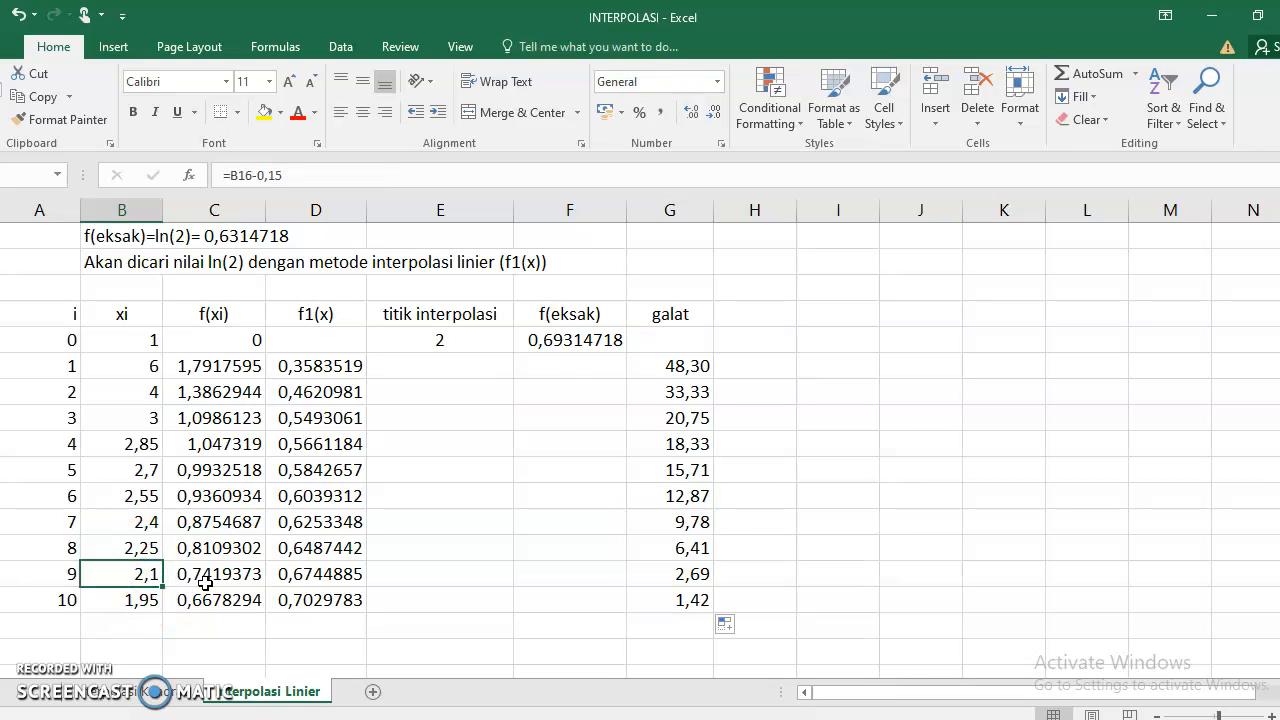
pyautogui.write('=')
pyautogui.press('Up')
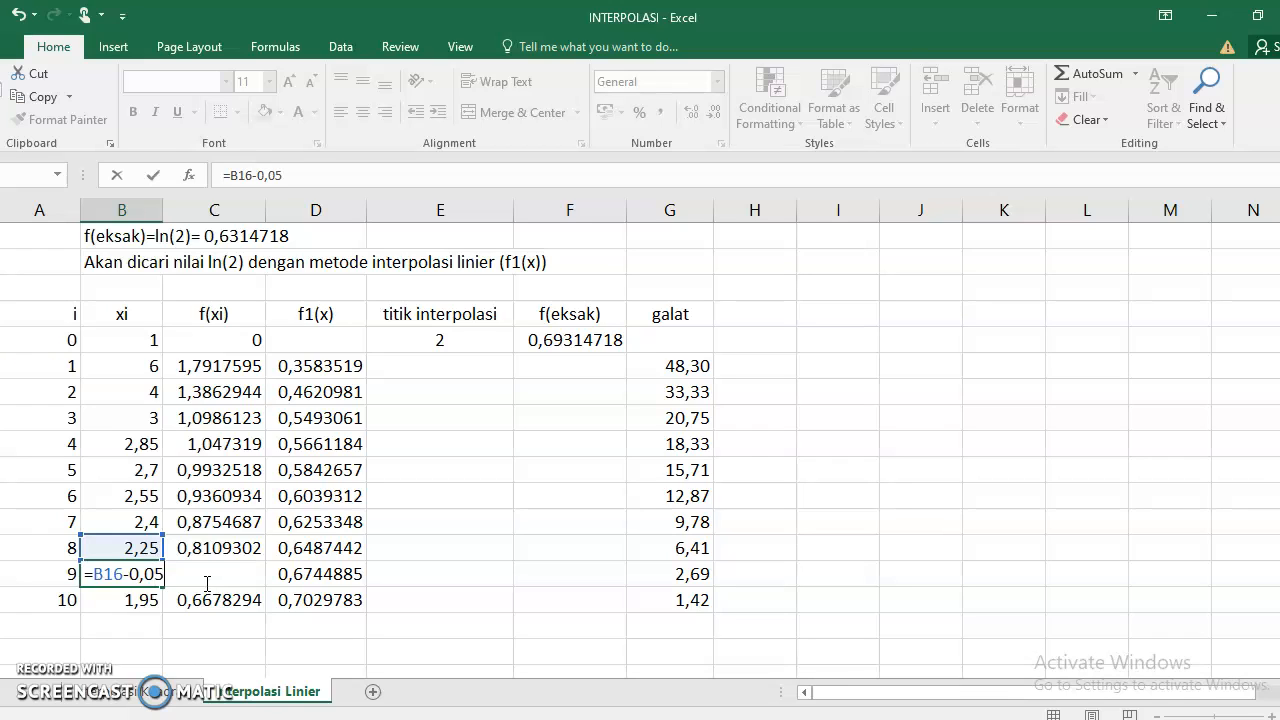
pyautogui.write('-0,05')
pyautogui.press('Return')
pyautogui.click(128, 572)
pyautogui.moveTo(164, 589); pyautogui.dragTo(160, 660)
# Fill the f(xi), f1(x) and galat formulas from row 18 down to row 20.
pyautogui.click(240, 600)
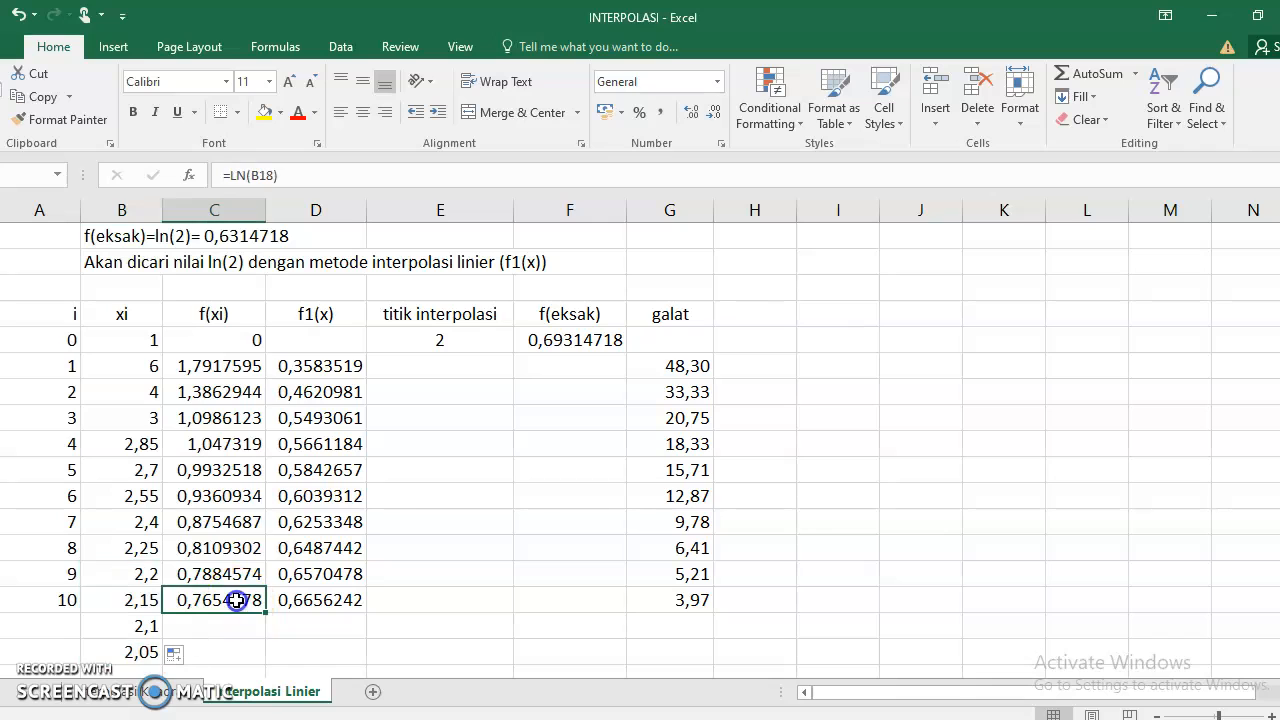
pyautogui.moveTo(266, 617); pyautogui.dragTo(266, 656)
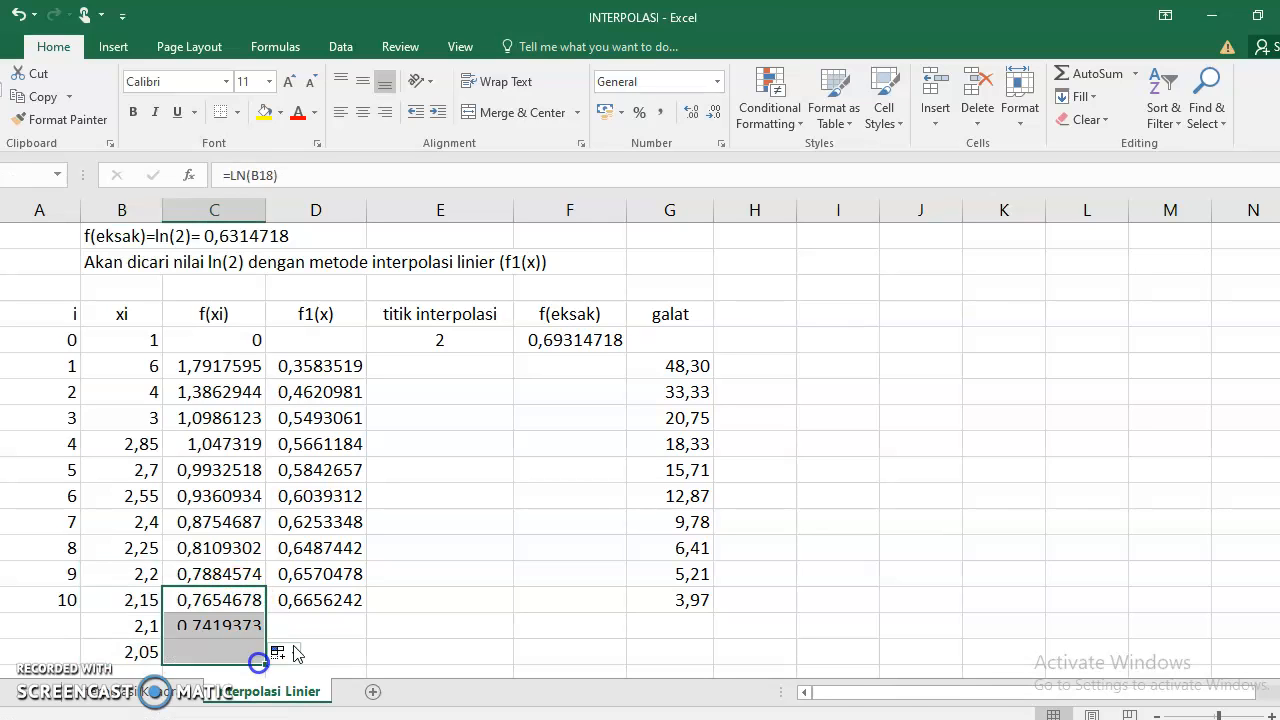
pyautogui.click(328, 602)
pyautogui.moveTo(348, 618); pyautogui.dragTo(349, 660)
pyautogui.click(690, 605)
pyautogui.moveTo(712, 612); pyautogui.dragTo(706, 654)
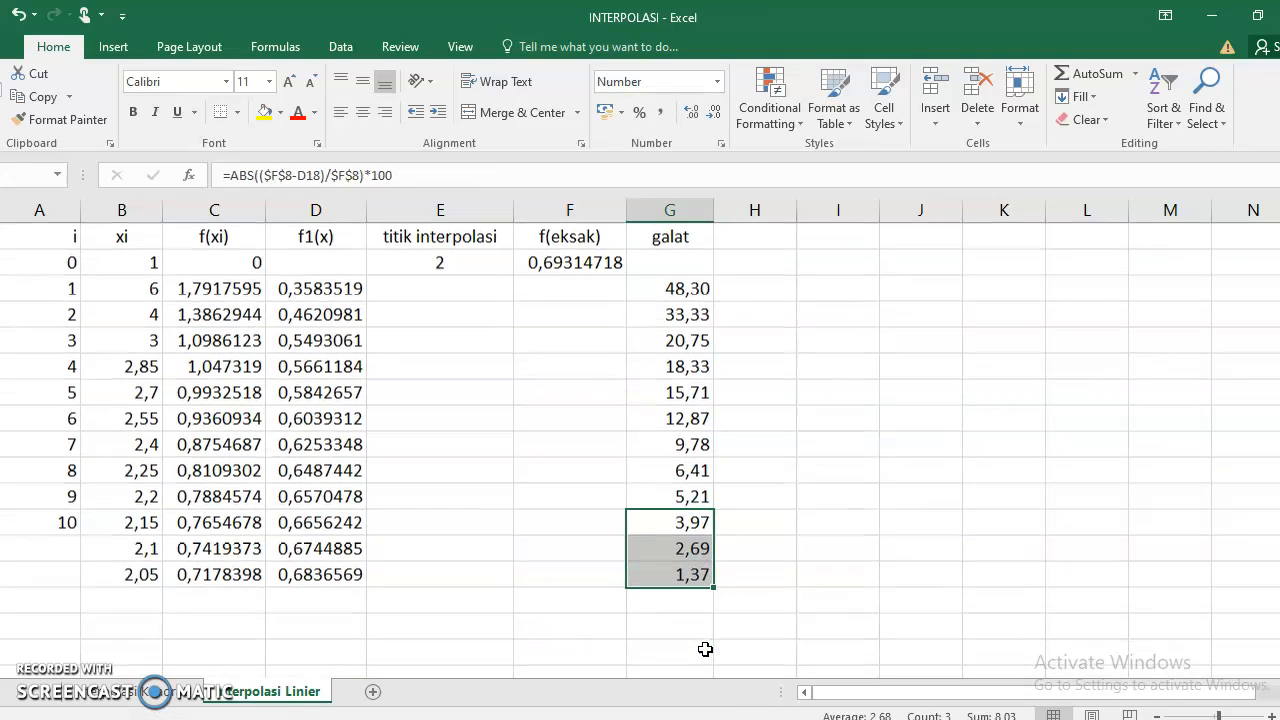
# Extend the xi, f(xi), f1(x) and galat formulas from row 20 down to row 21.
pyautogui.scroll(-2, 706, 651)
pyautogui.click(143, 487)
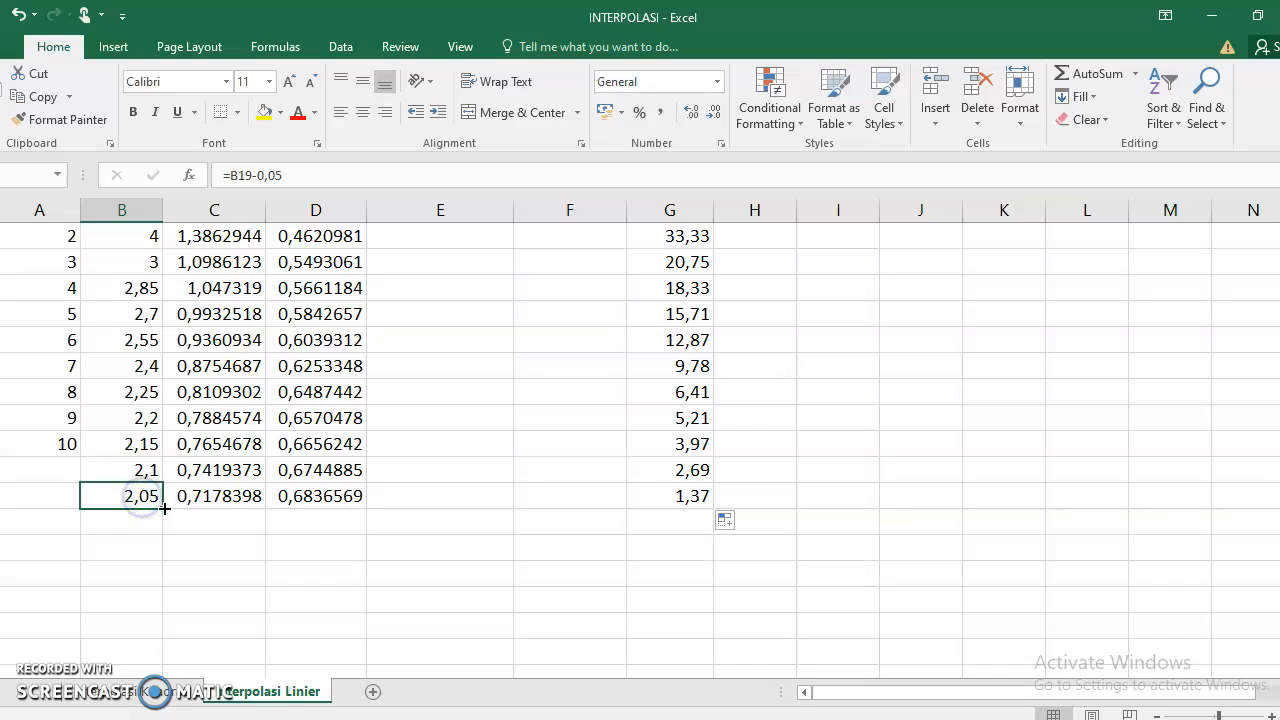
pyautogui.moveTo(162, 511); pyautogui.dragTo(160, 541)
pyautogui.click(222, 492)
pyautogui.moveTo(264, 522); pyautogui.dragTo(264, 540)
pyautogui.click(354, 497)
pyautogui.moveTo(370, 511); pyautogui.dragTo(366, 535)
pyautogui.click(688, 497)
pyautogui.moveTo(706, 512); pyautogui.dragTo(706, 535)
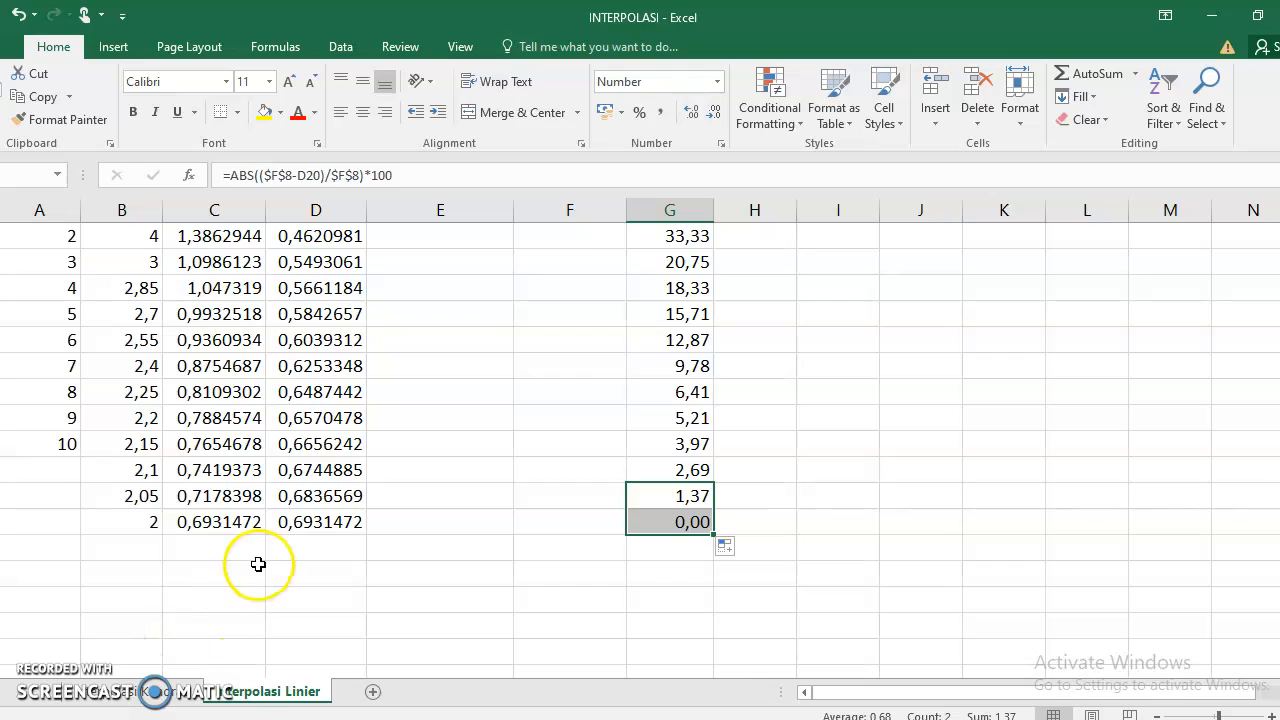
# Review the xi, f1(x) and galat columns across all rows of the linear interpolation table.
pyautogui.scroll(2, 258, 565)
pyautogui.scroll(-1, 258, 565)
pyautogui.scroll(3, 258, 565)
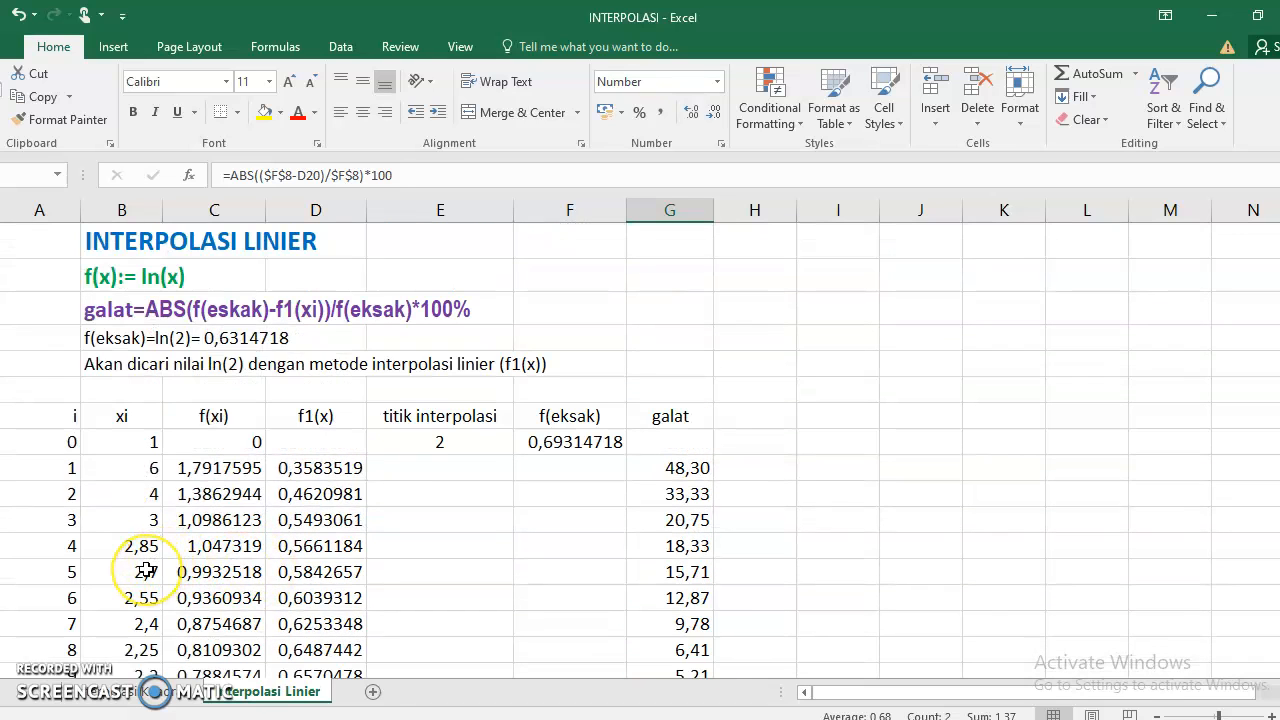
pyautogui.scroll(-1, 147, 570)
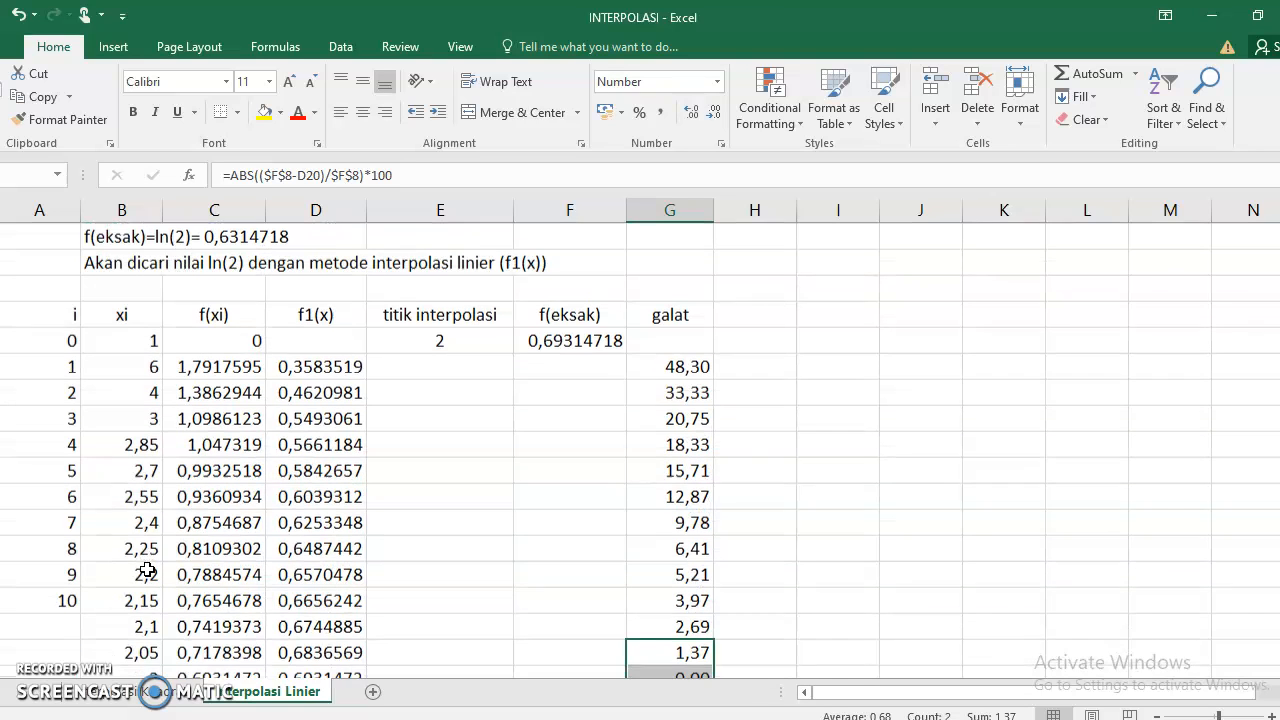
pyautogui.scroll(1, 147, 570)
pyautogui.scroll(-1, 147, 570)
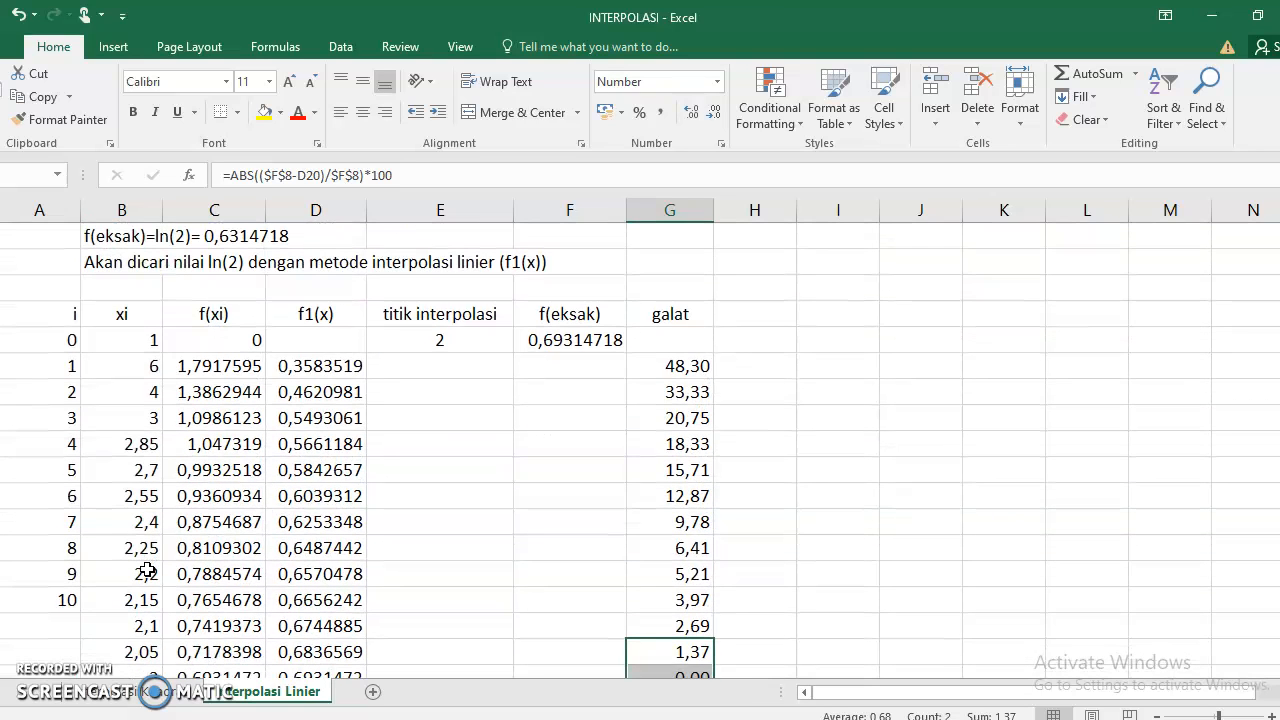
pyautogui.scroll(1, 160, 578)
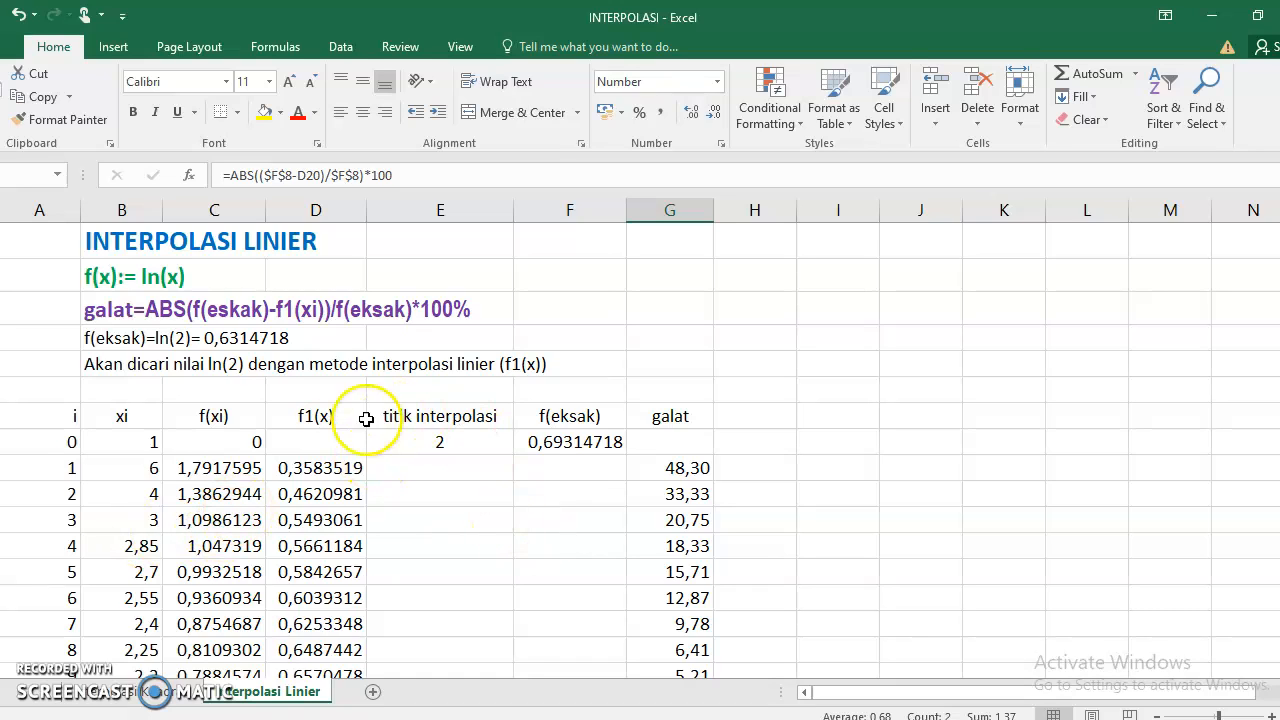
# Switch to the quadratic interpolation sheet and enter the i indices 0, 1 and 2 in A8:A10.
pyautogui.click(157, 692)
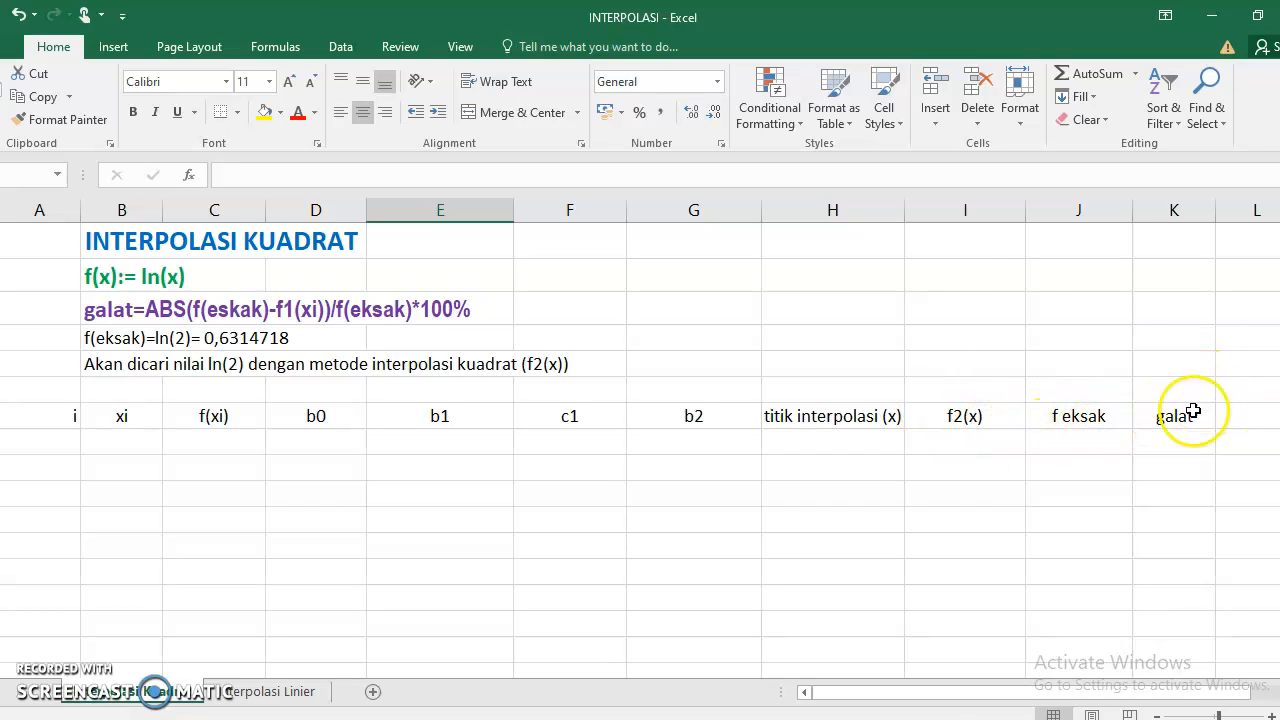
pyautogui.click(73, 451)
pyautogui.write('0')
pyautogui.press('Return')
pyautogui.write('1')
pyautogui.press('Return')
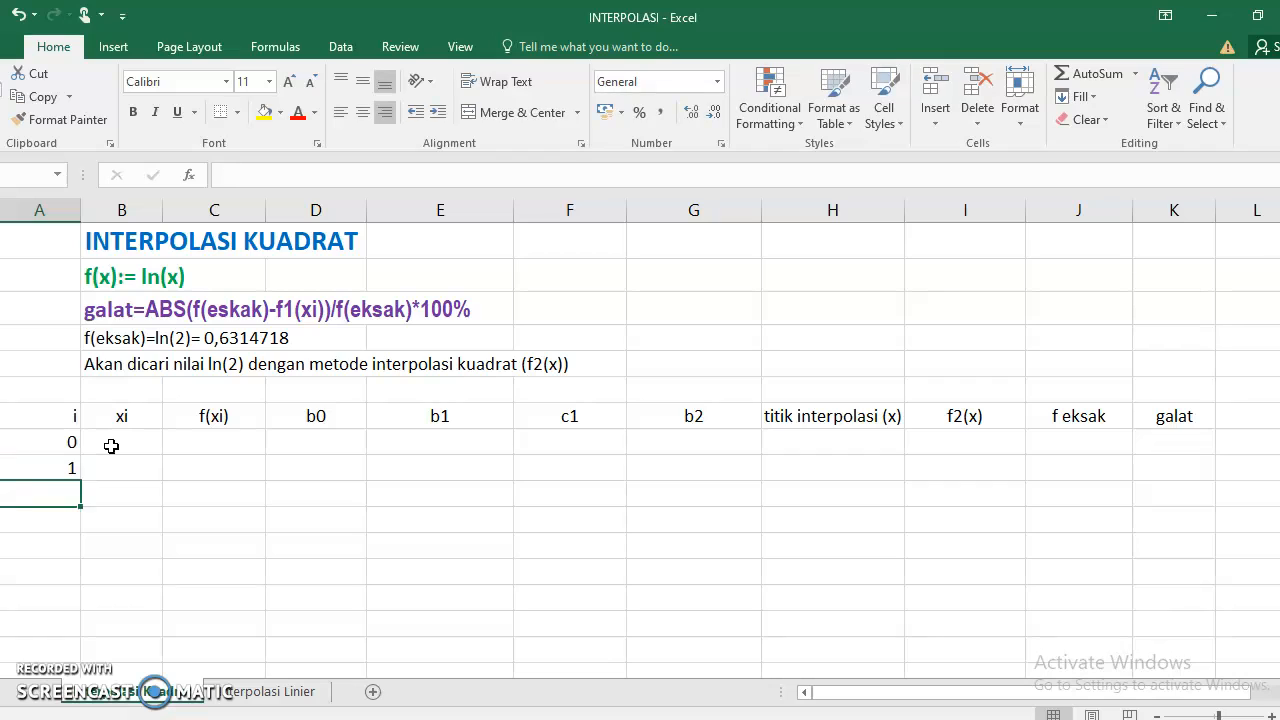
pyautogui.write('2')
pyautogui.press('Tab')
# Enter the xi values 1, 4 and 6 in B8:B10.
pyautogui.click(111, 446)
pyautogui.write('1')
pyautogui.press('Return')
pyautogui.write('4')
pyautogui.press('Return')
pyautogui.write('6')
pyautogui.press('Tab')
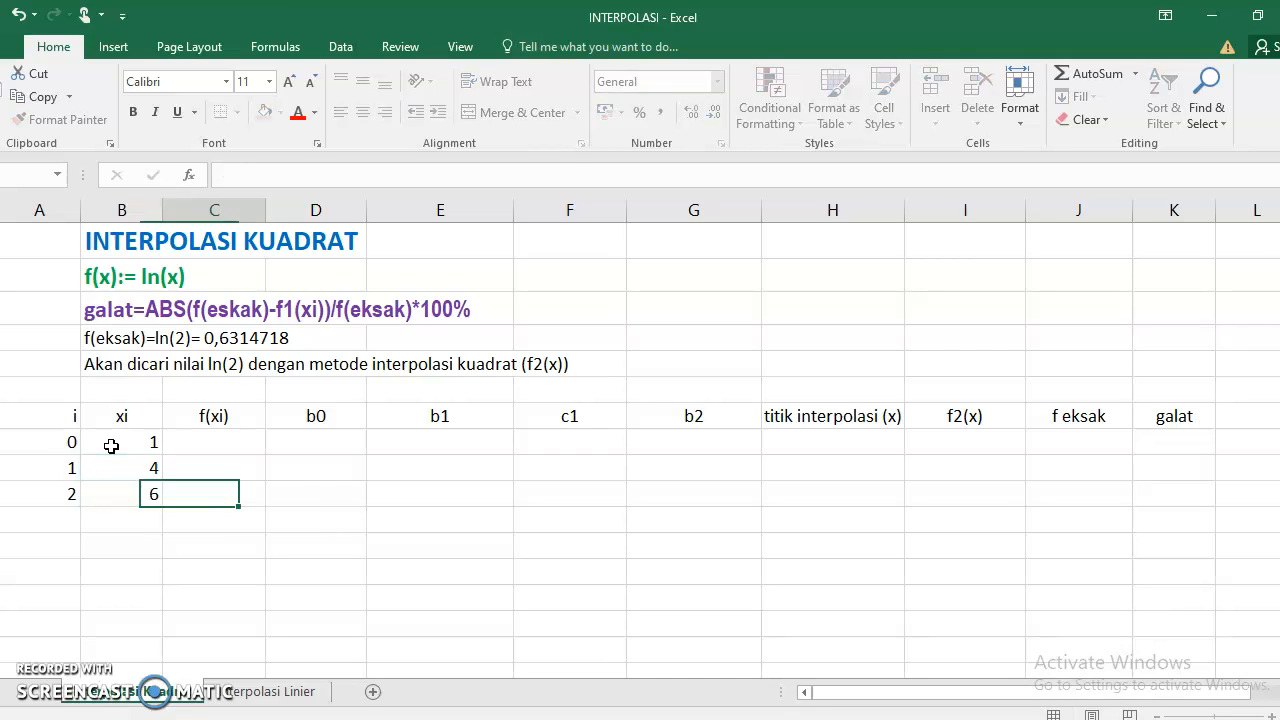
# Enter =LN(B8) as f(xi) in C8 and fill the formula down to C10.
pyautogui.press('Up')
pyautogui.press('Up')
pyautogui.write('=ln')
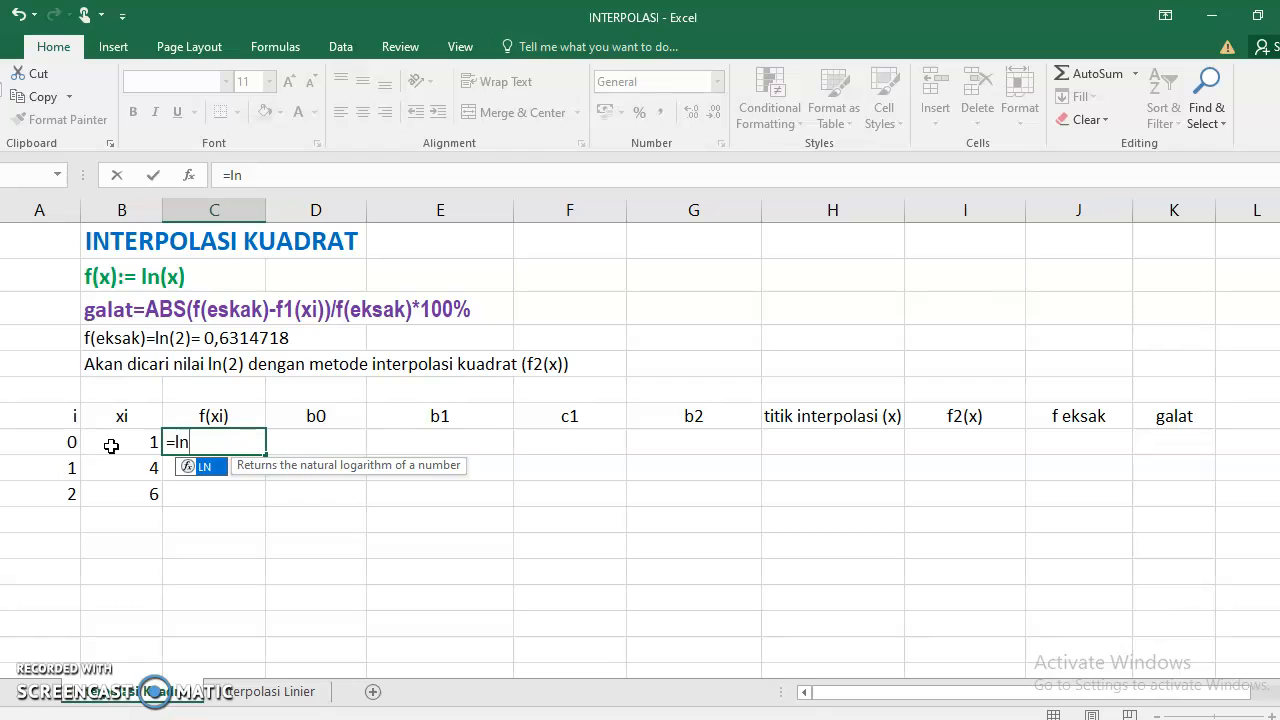
pyautogui.write('(')
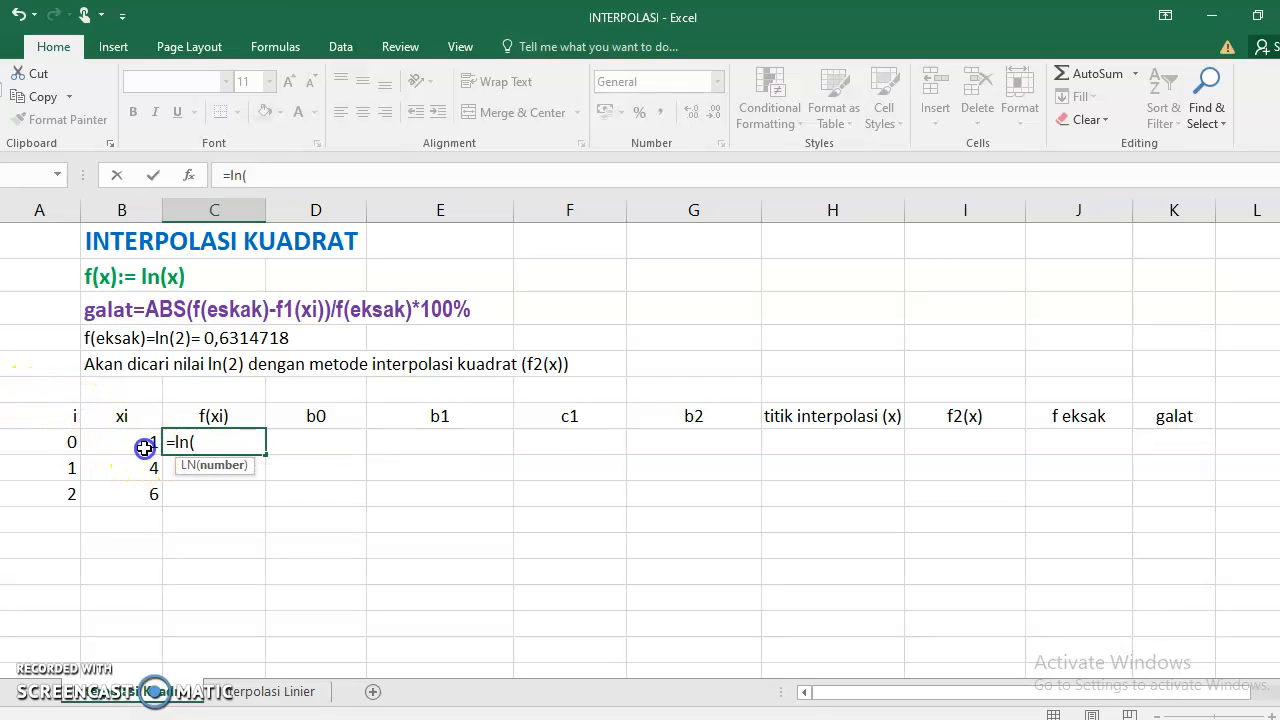
pyautogui.click(145, 446)
pyautogui.write(')')
pyautogui.press('Return')
pyautogui.click(190, 448)
pyautogui.moveTo(264, 455); pyautogui.dragTo(262, 518)
# Check the b0 definition on the INTERPOLASI KUADRAT slide in PowerPoint and enter =C8 in D8 back in Excel.
pyautogui.click(314, 467)
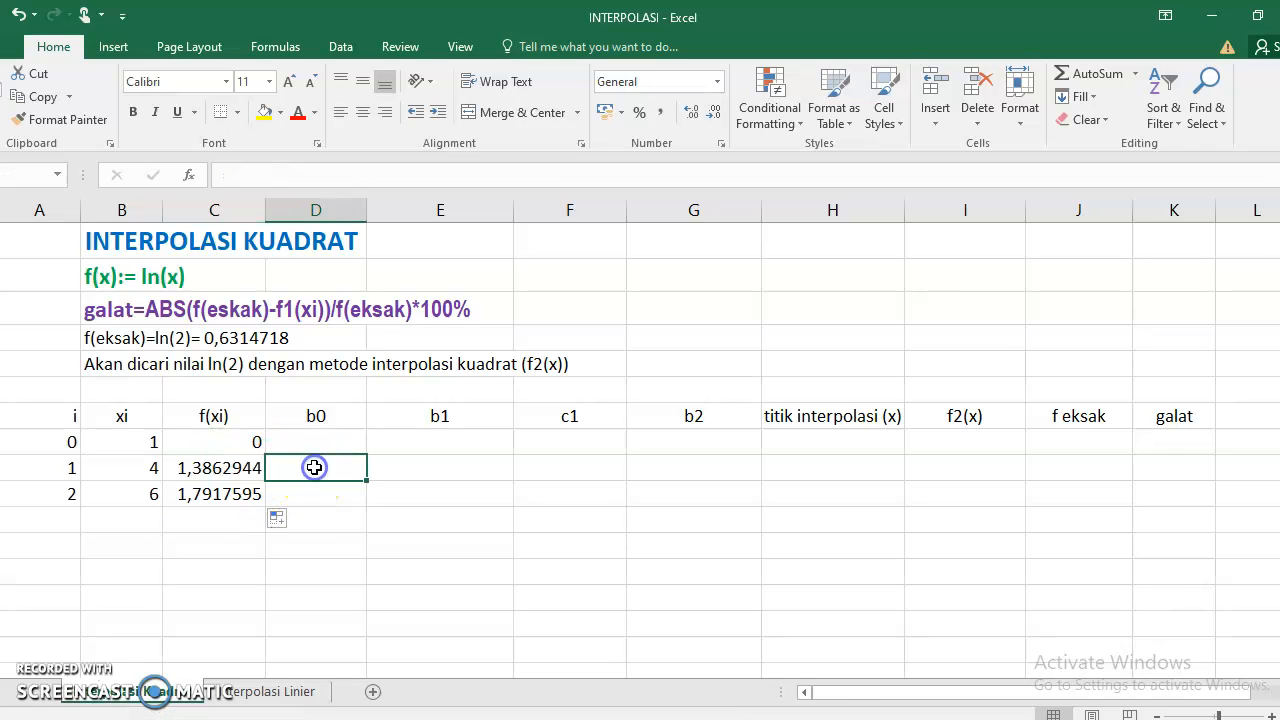
pyautogui.click(315, 442)
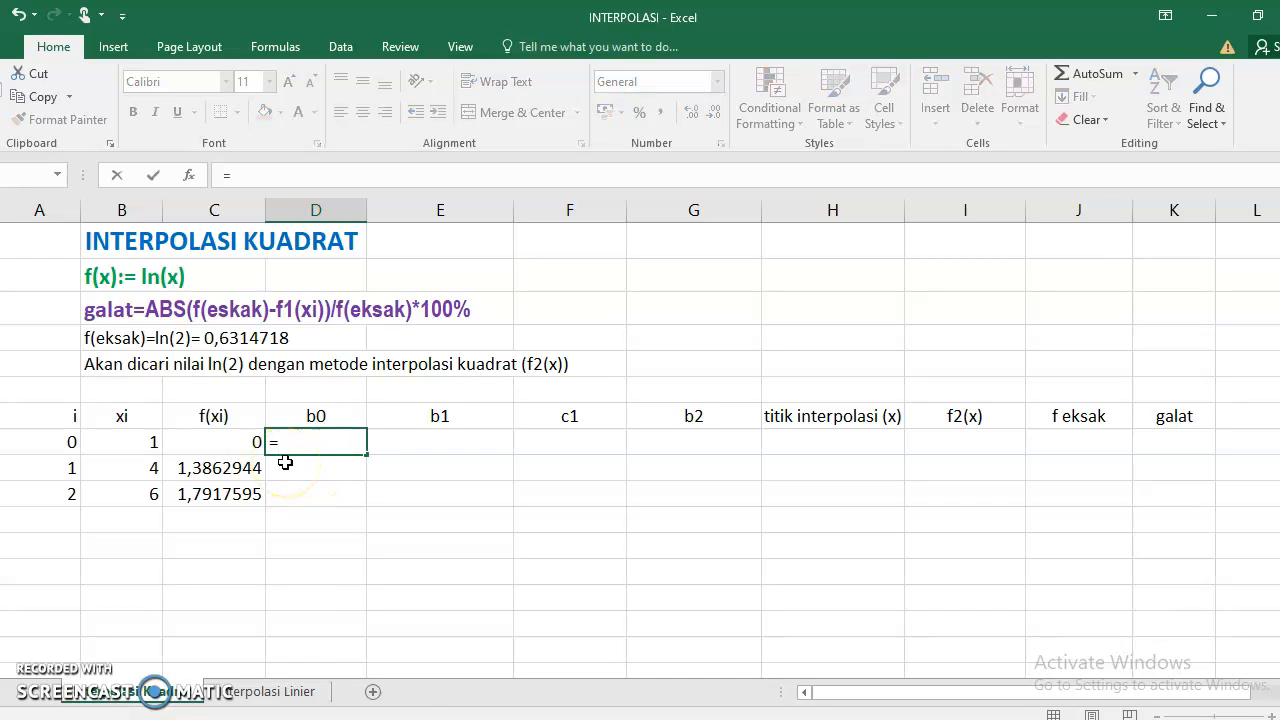
pyautogui.hotkey('alt', 'Tab')
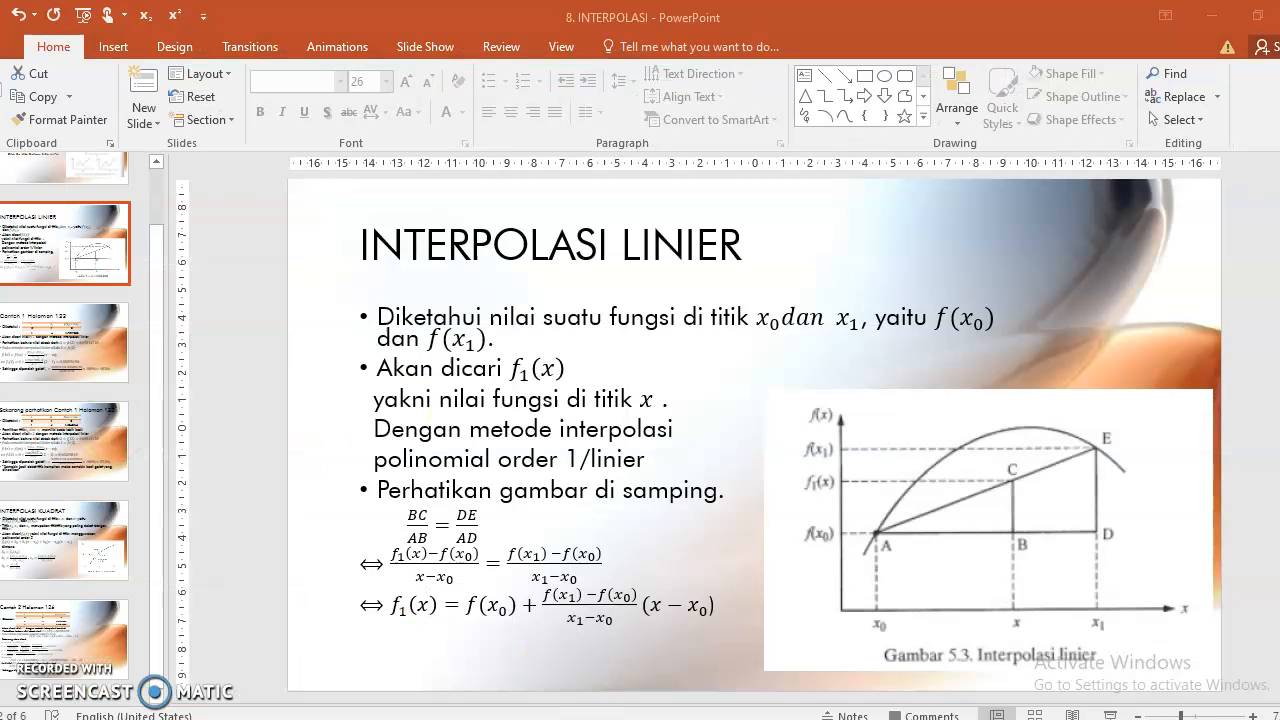
pyautogui.click(48, 428)
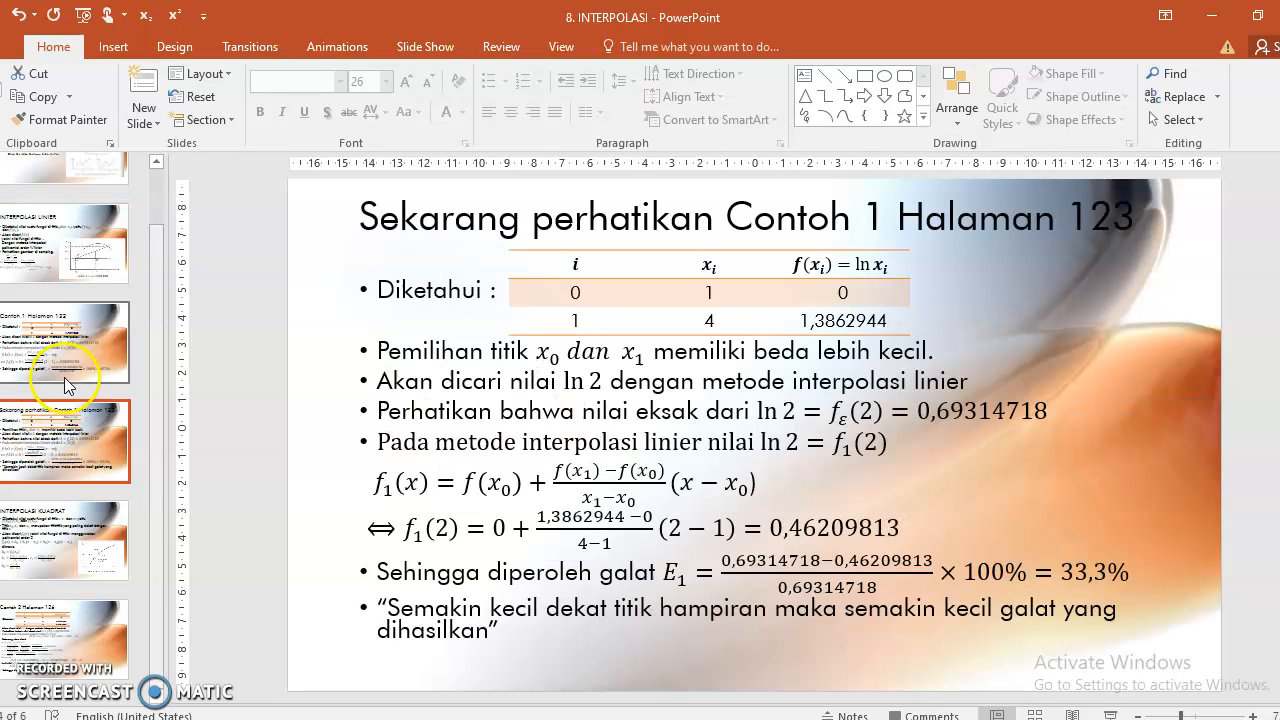
pyautogui.click(62, 360)
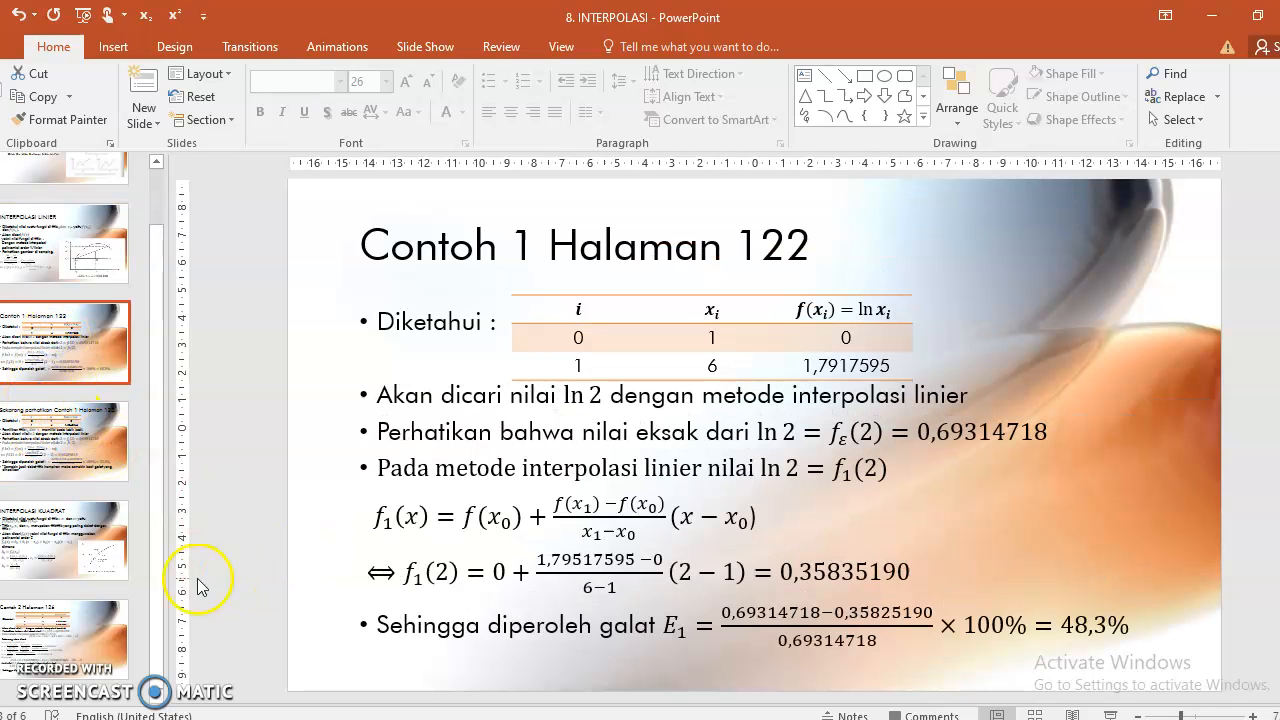
pyautogui.click(78, 550)
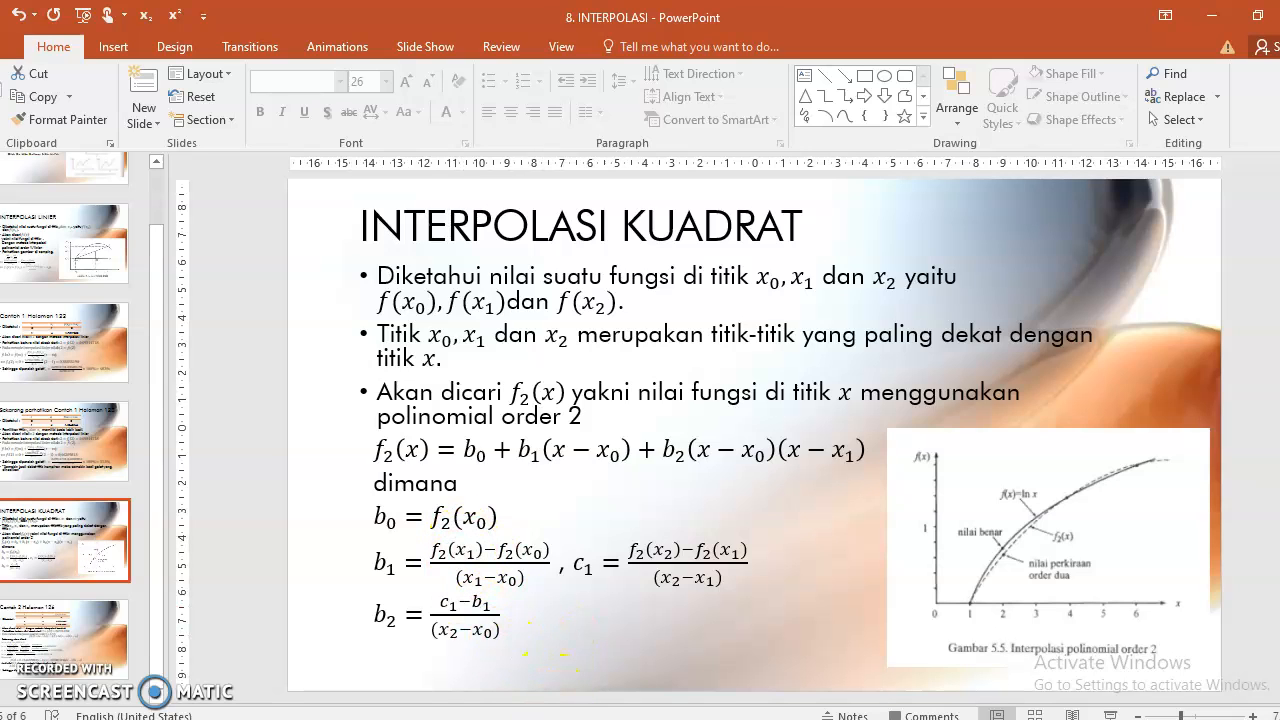
pyautogui.hotkey('alt', 'Tab')
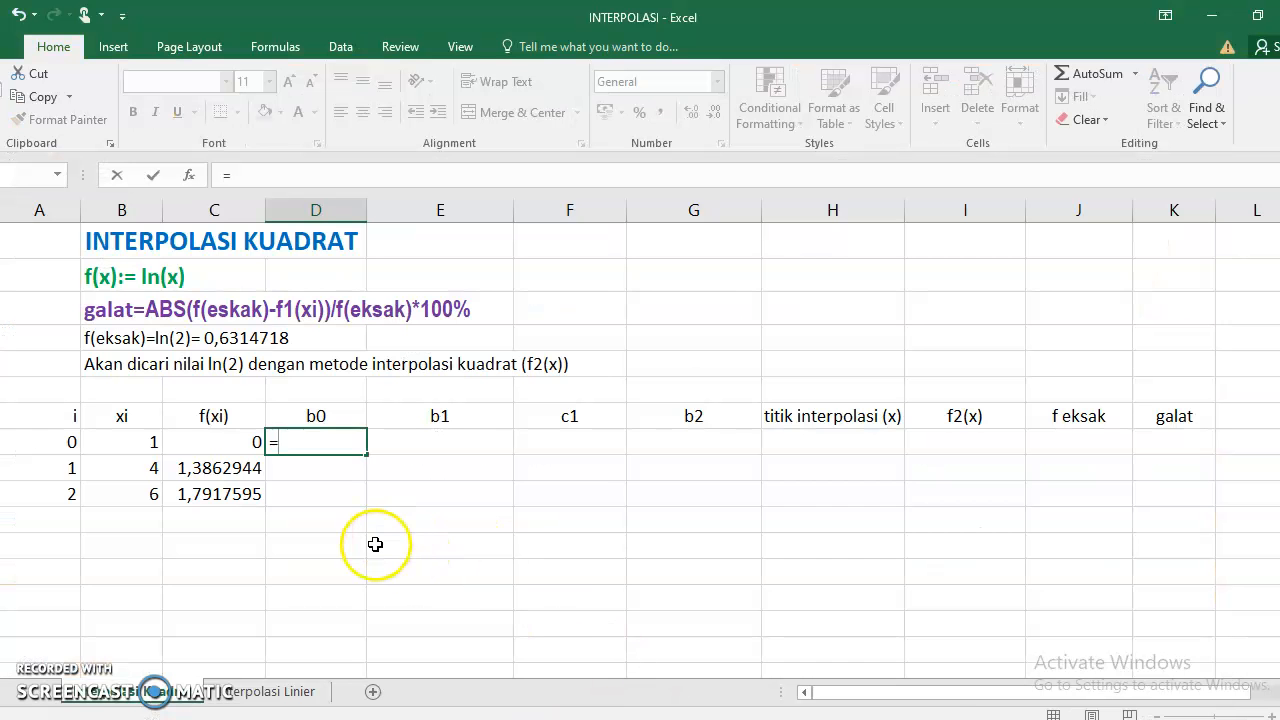
pyautogui.click(247, 447)
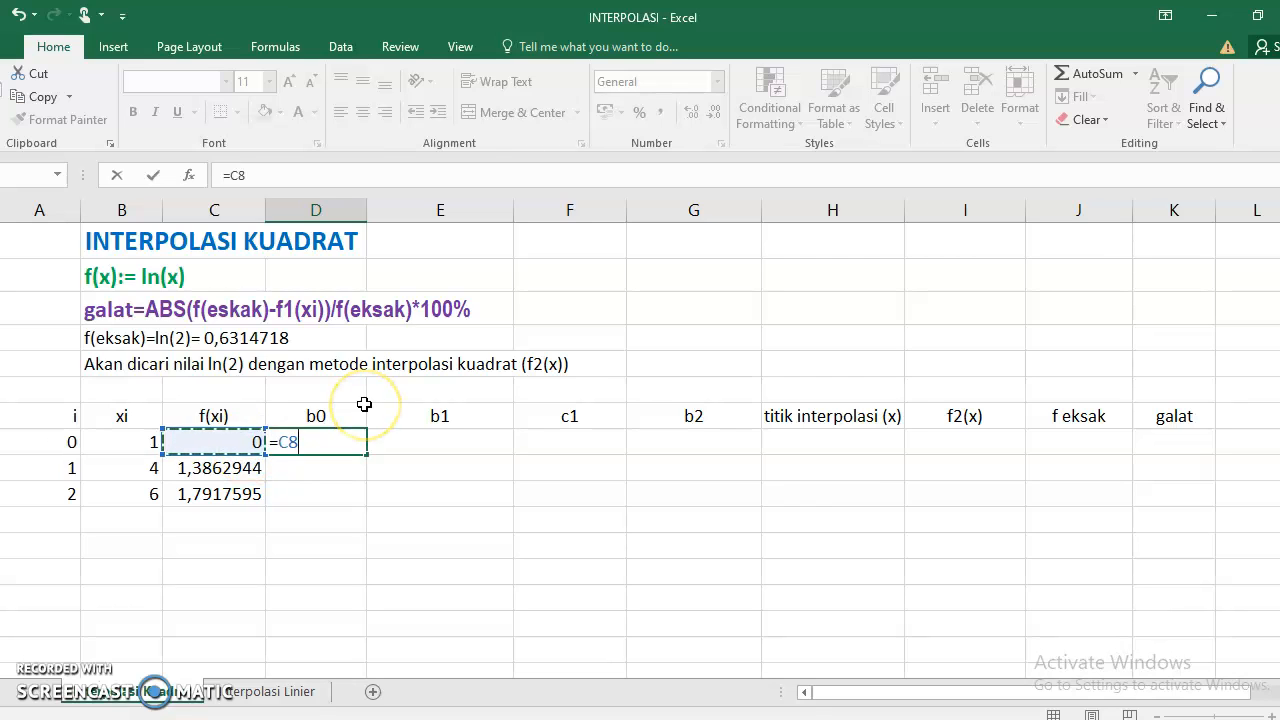
pyautogui.press('Return')
# Check the b1 definition on the PowerPoint slide and start the b1 formula in Excel cell E8 with the numerator =(C9-C8).
pyautogui.click(450, 434)
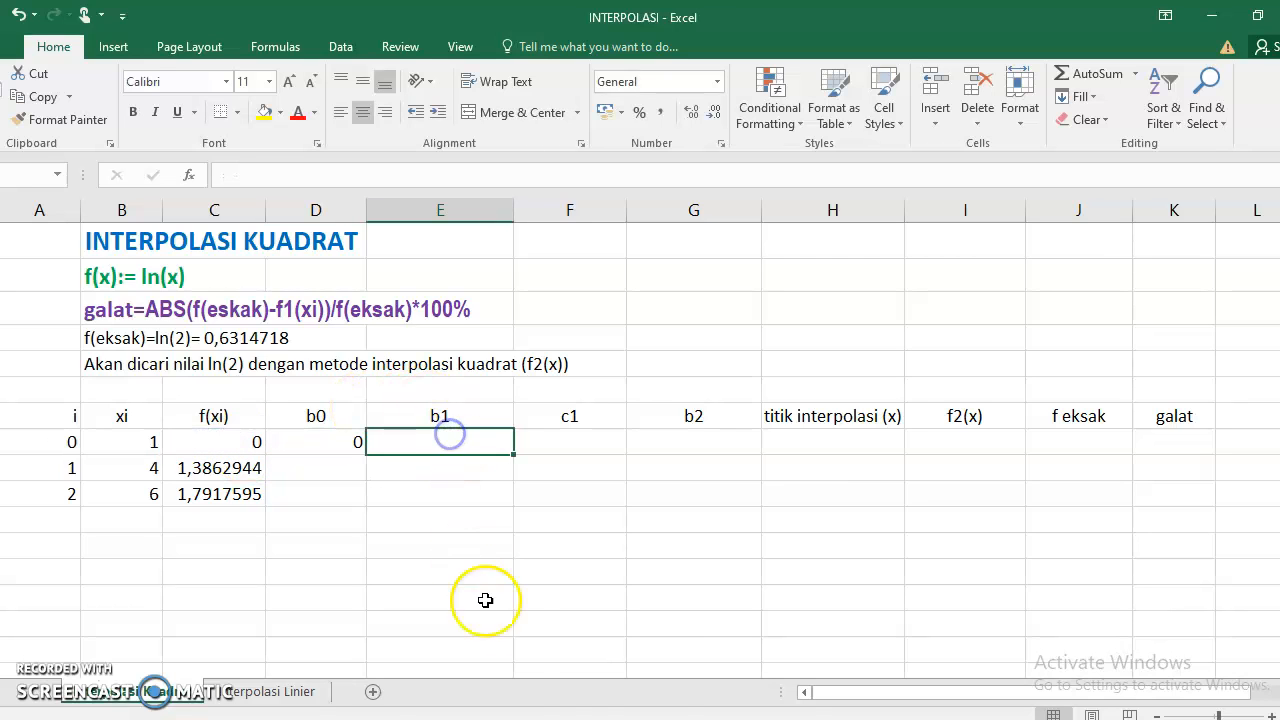
pyautogui.hotkey('alt', 'Tab')
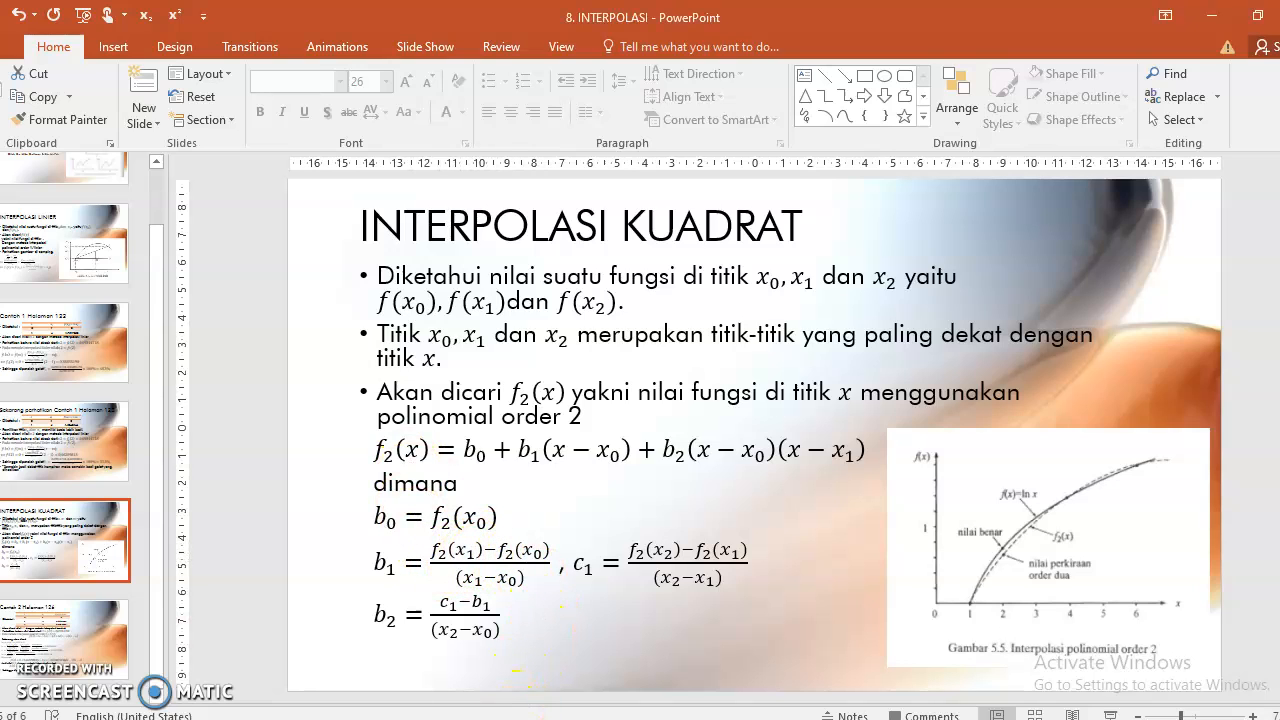
pyautogui.hotkey('alt', 'Tab')
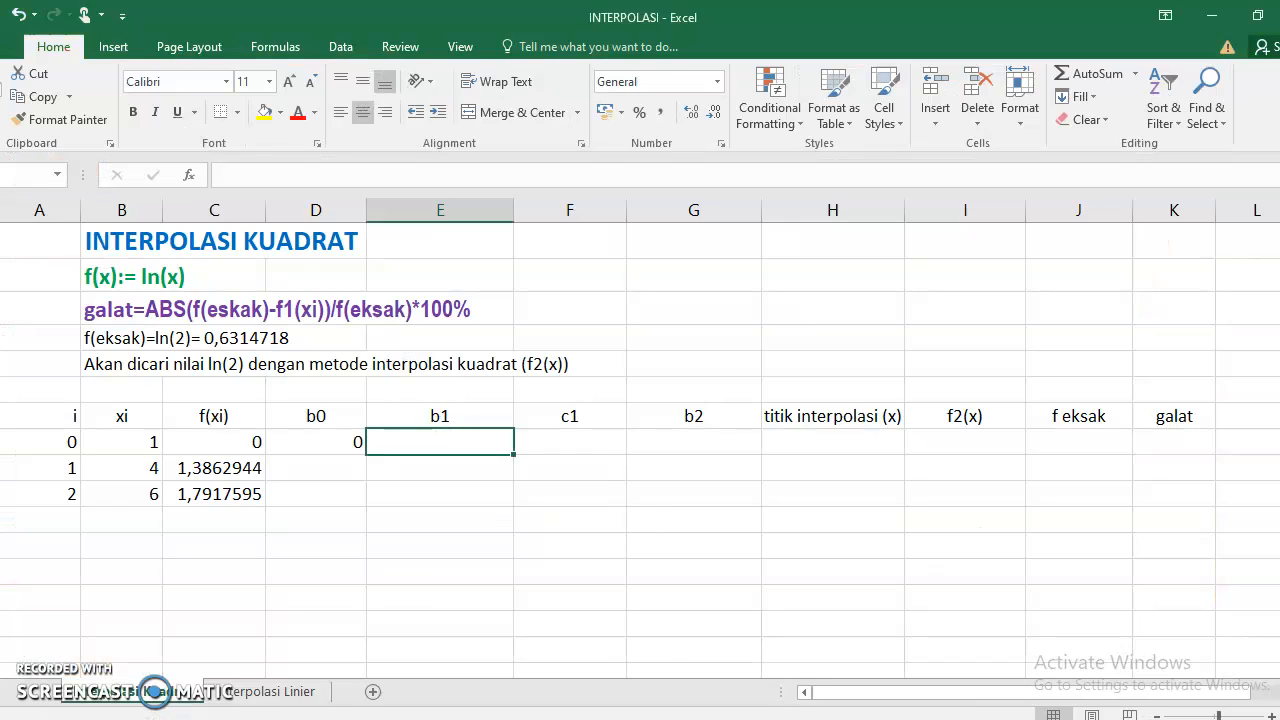
pyautogui.doubleClick(418, 452)
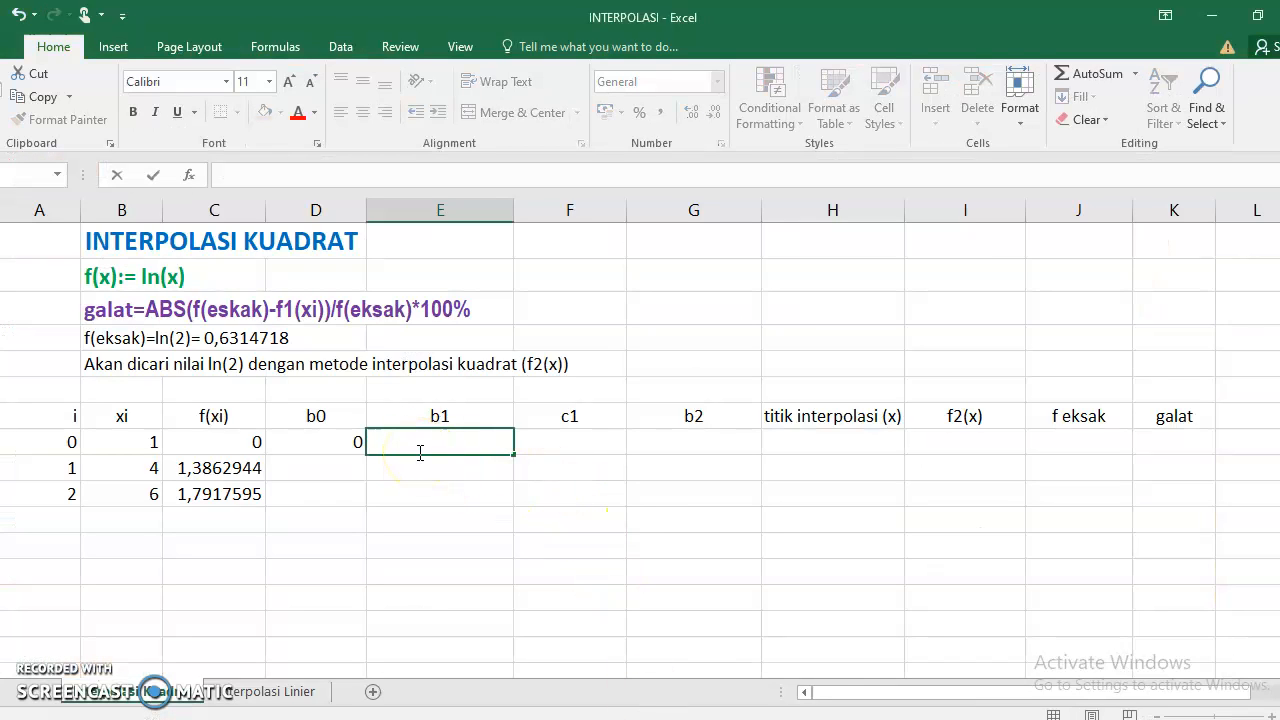
pyautogui.write('=')
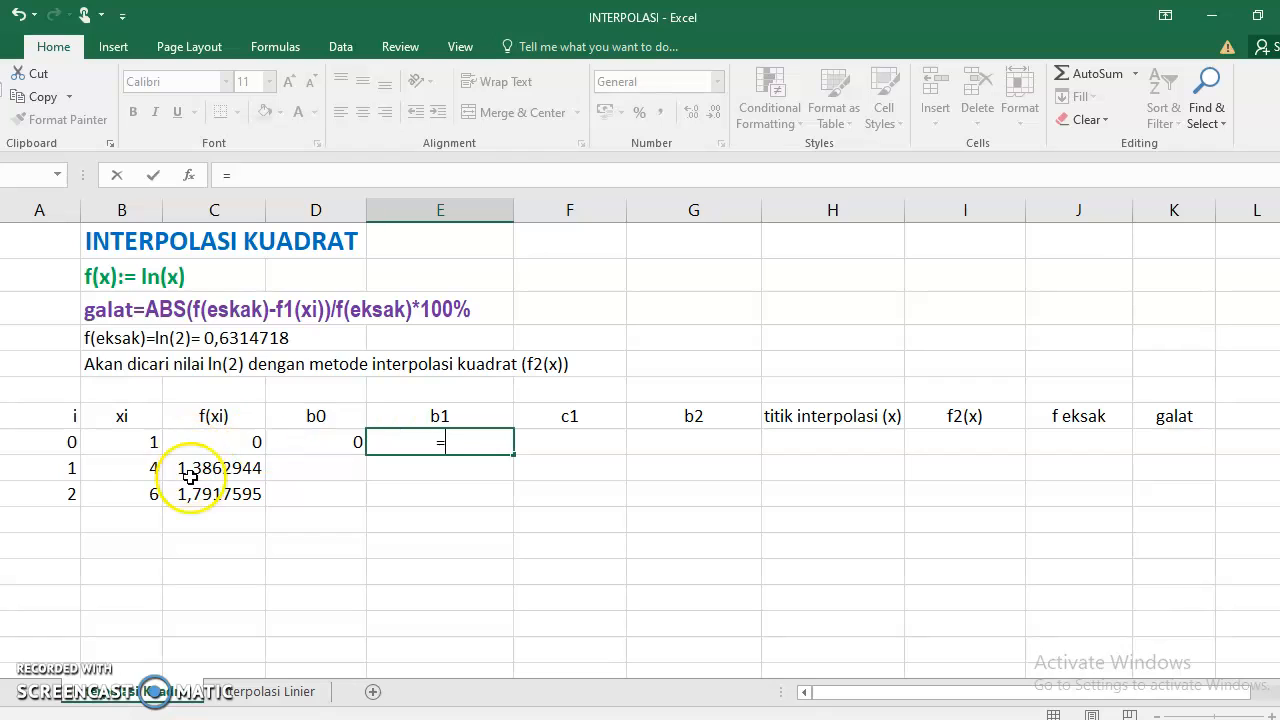
pyautogui.click(190, 468)
pyautogui.write('-')
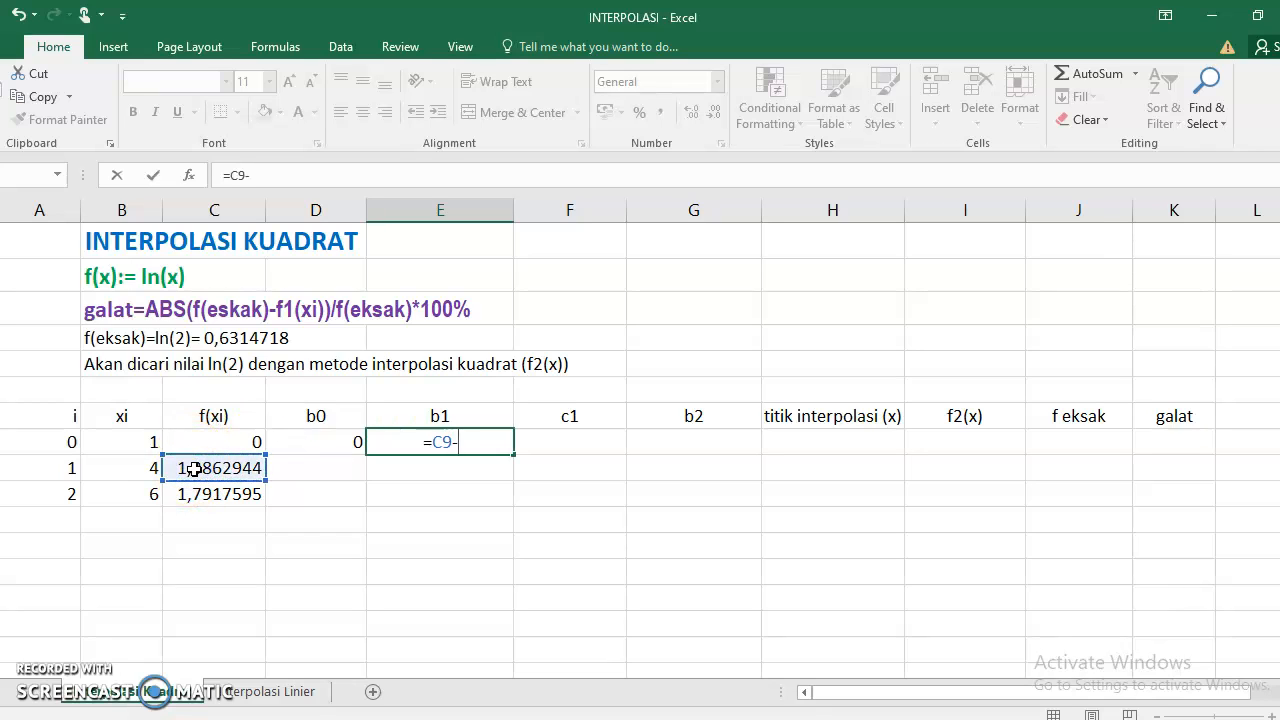
pyautogui.click(219, 443)
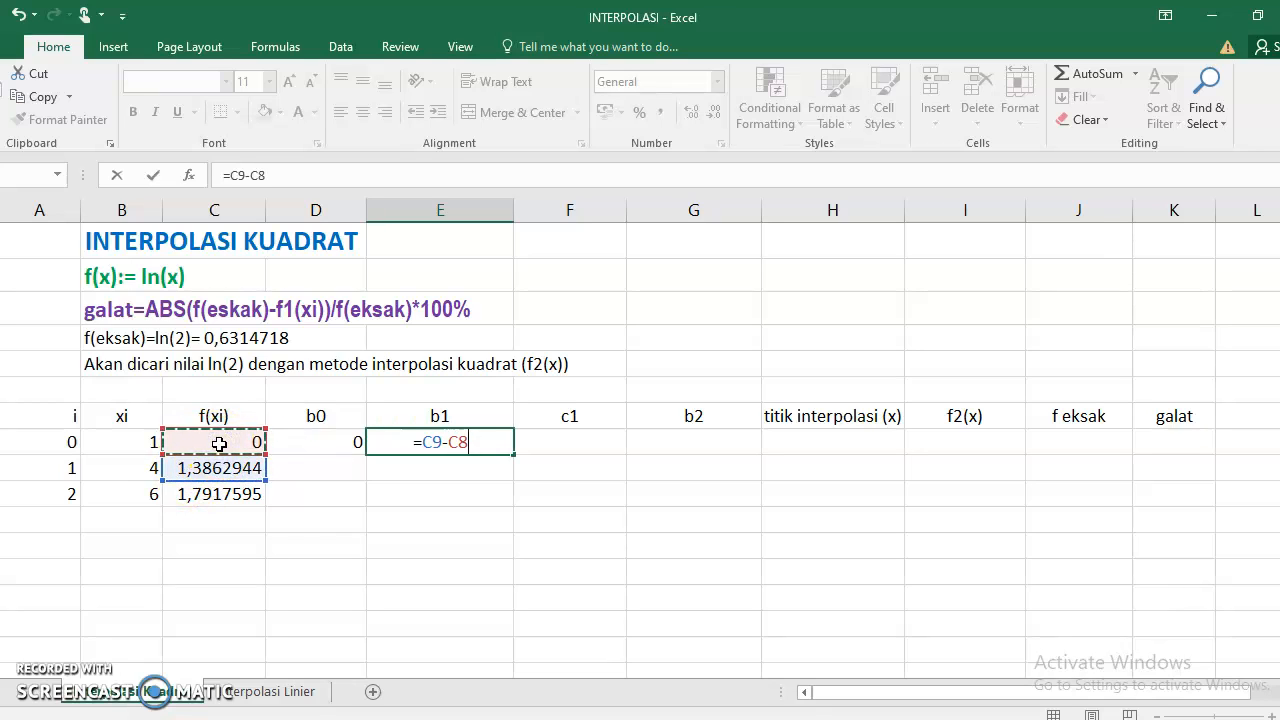
pyautogui.write(')')
pyautogui.click(420, 441)
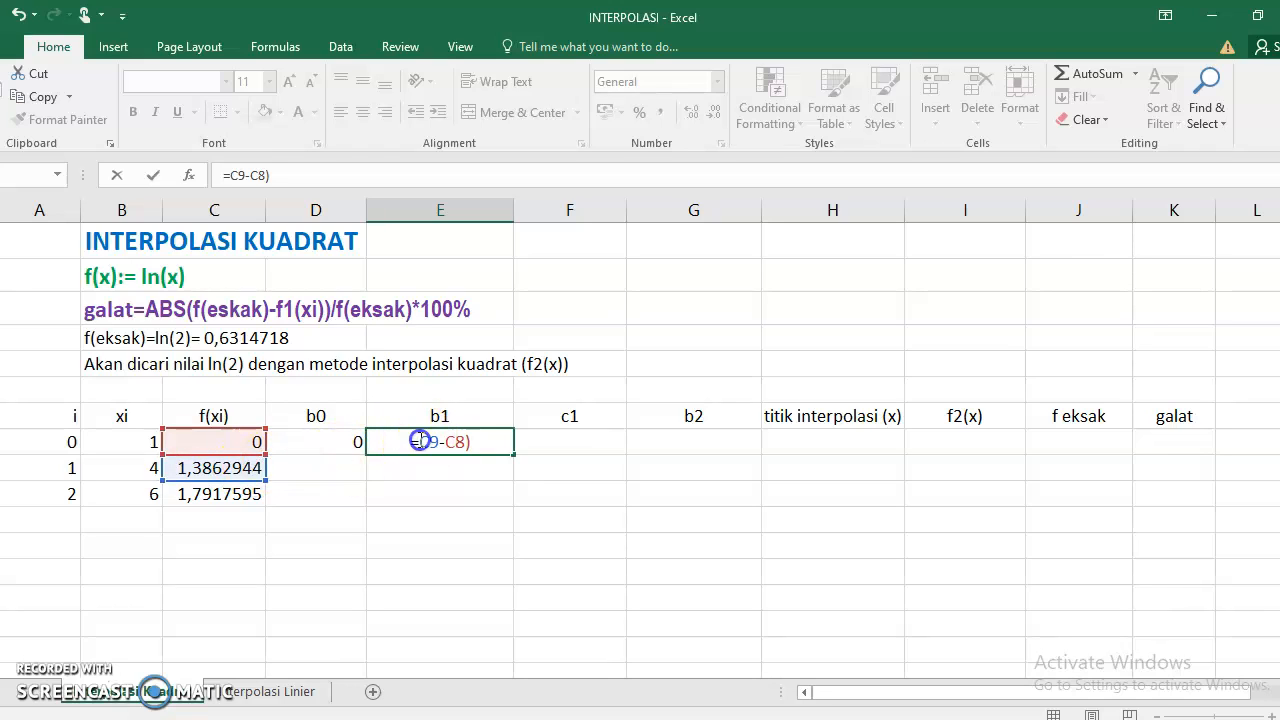
pyautogui.write('(')
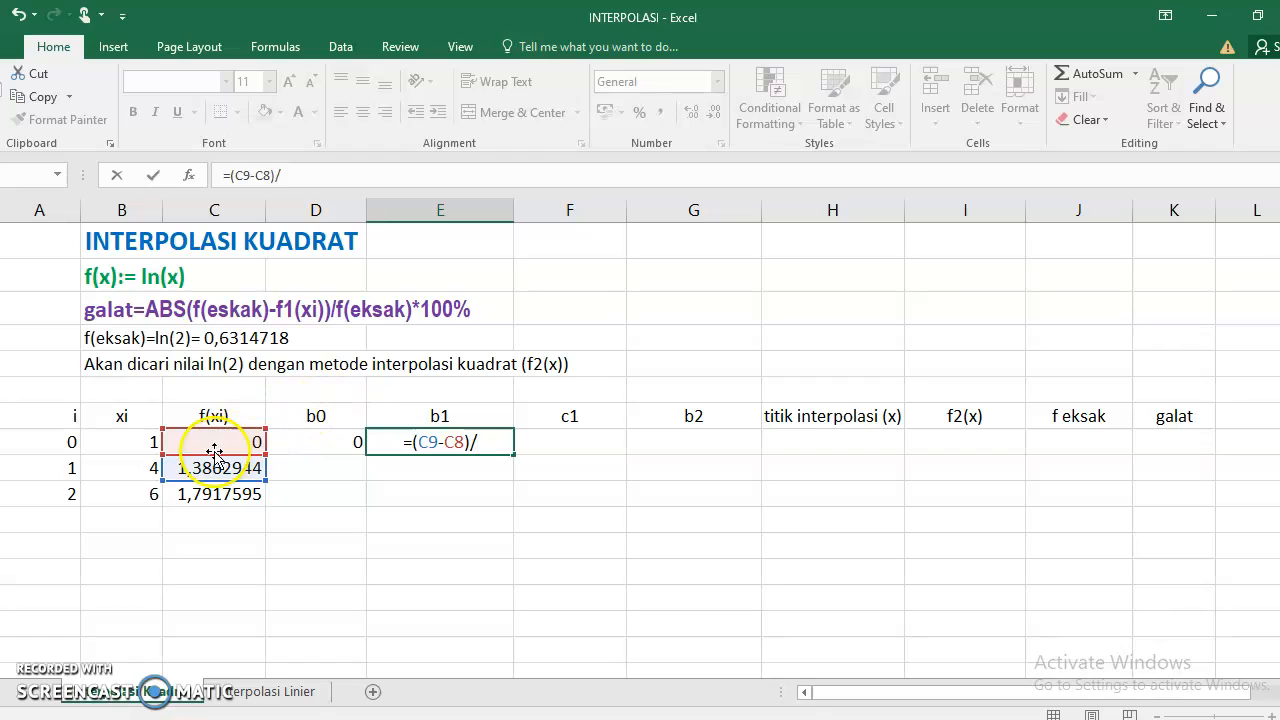
# Complete the b1 formula in E8 by dividing by (B9-B8).
pyautogui.click(110, 468)
pyautogui.press('BackSpace')
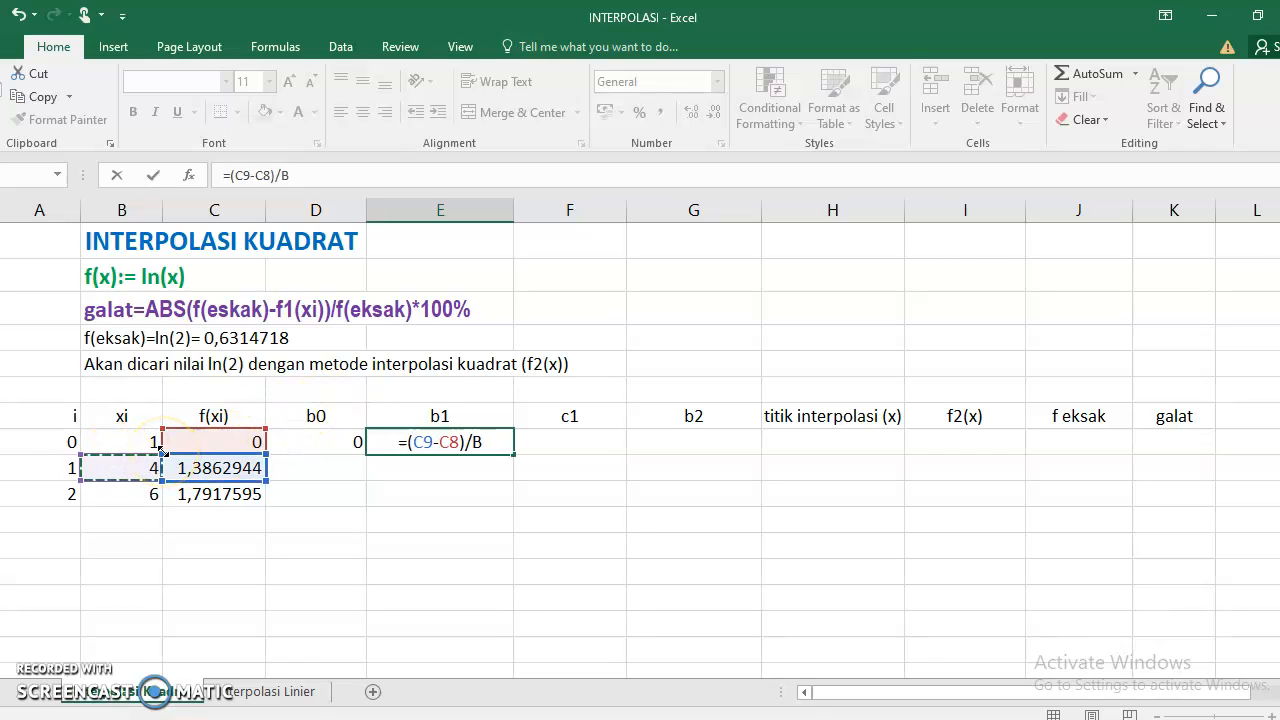
pyautogui.press('BackSpace')
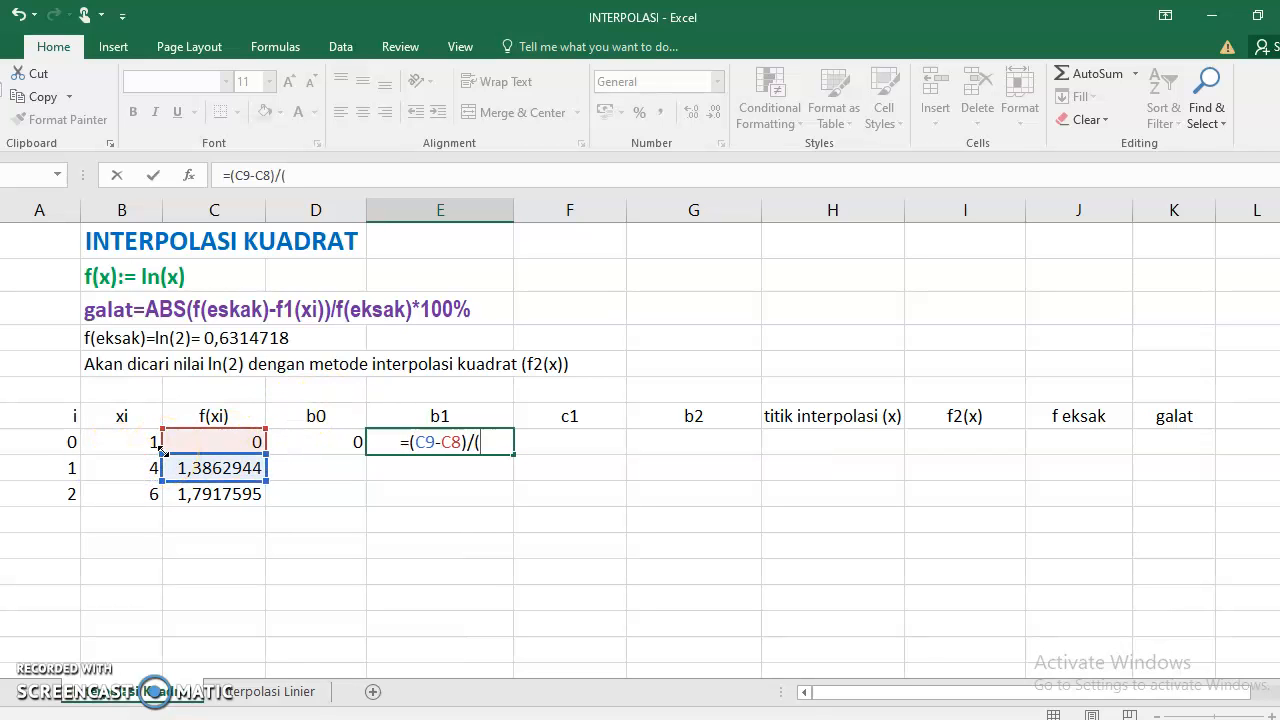
pyautogui.write('(')
pyautogui.click(148, 468)
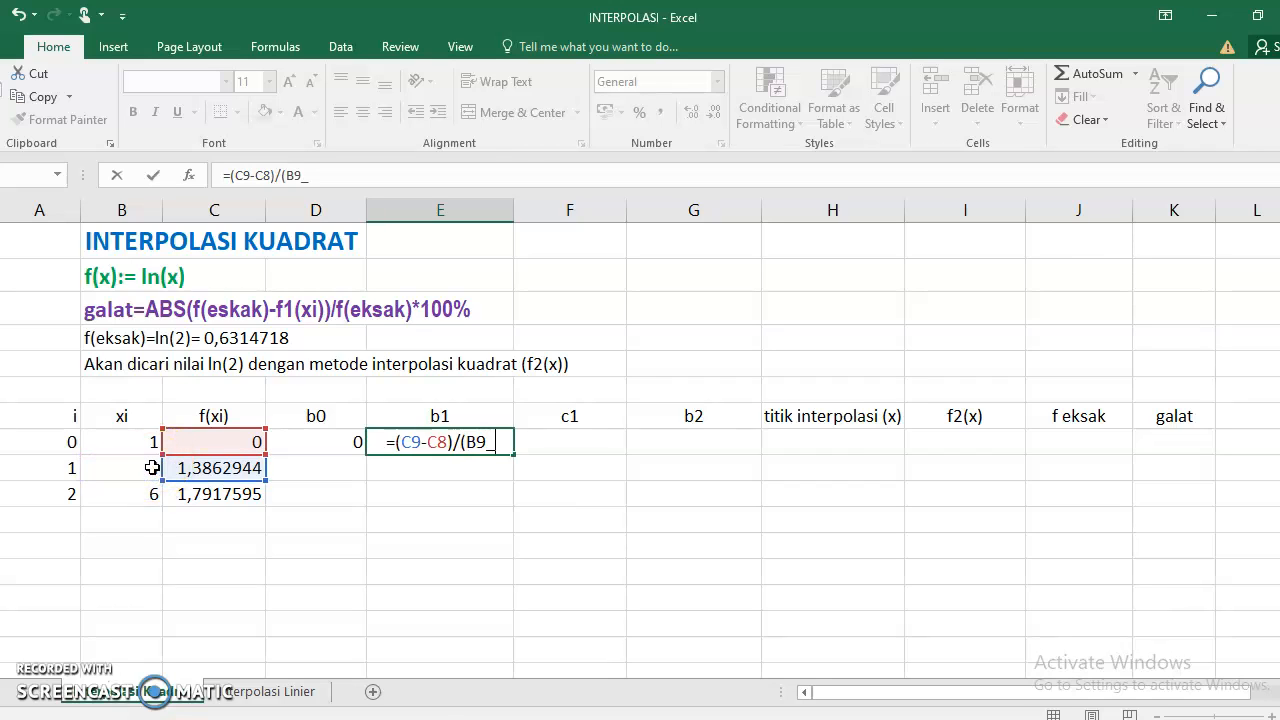
pyautogui.write('-')
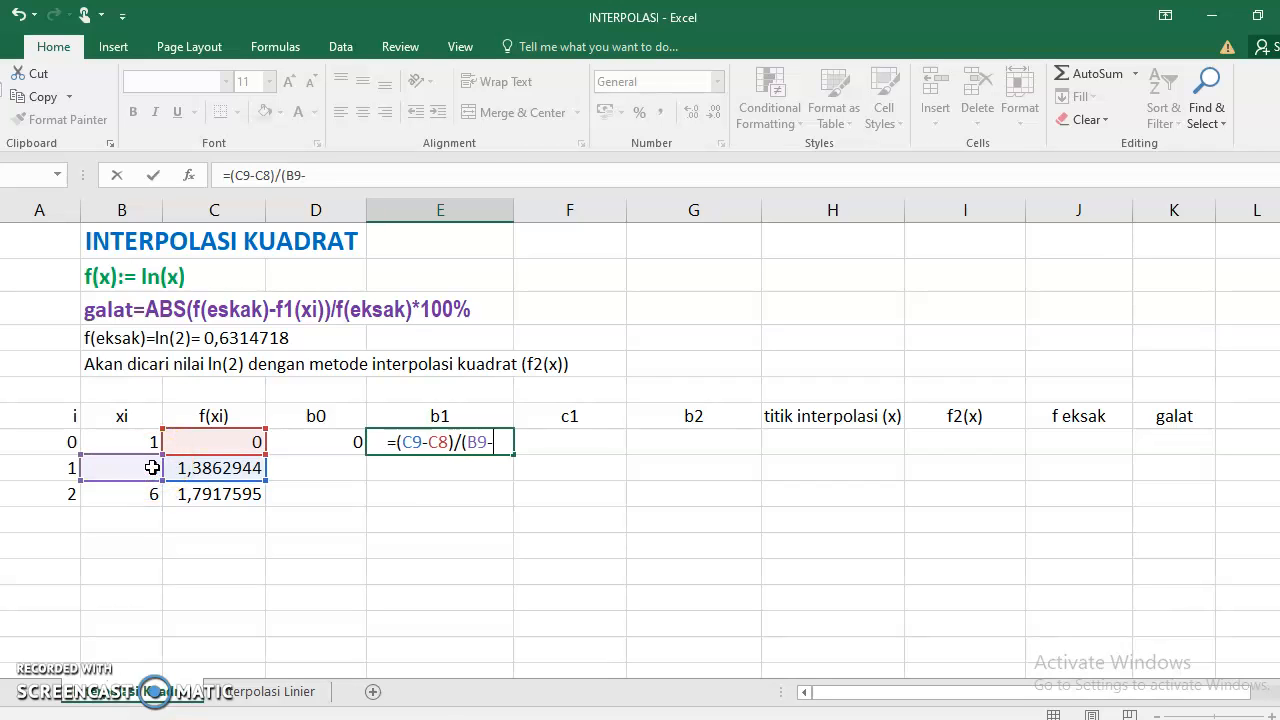
pyautogui.click(131, 446)
pyautogui.write(')')
pyautogui.press('Return')
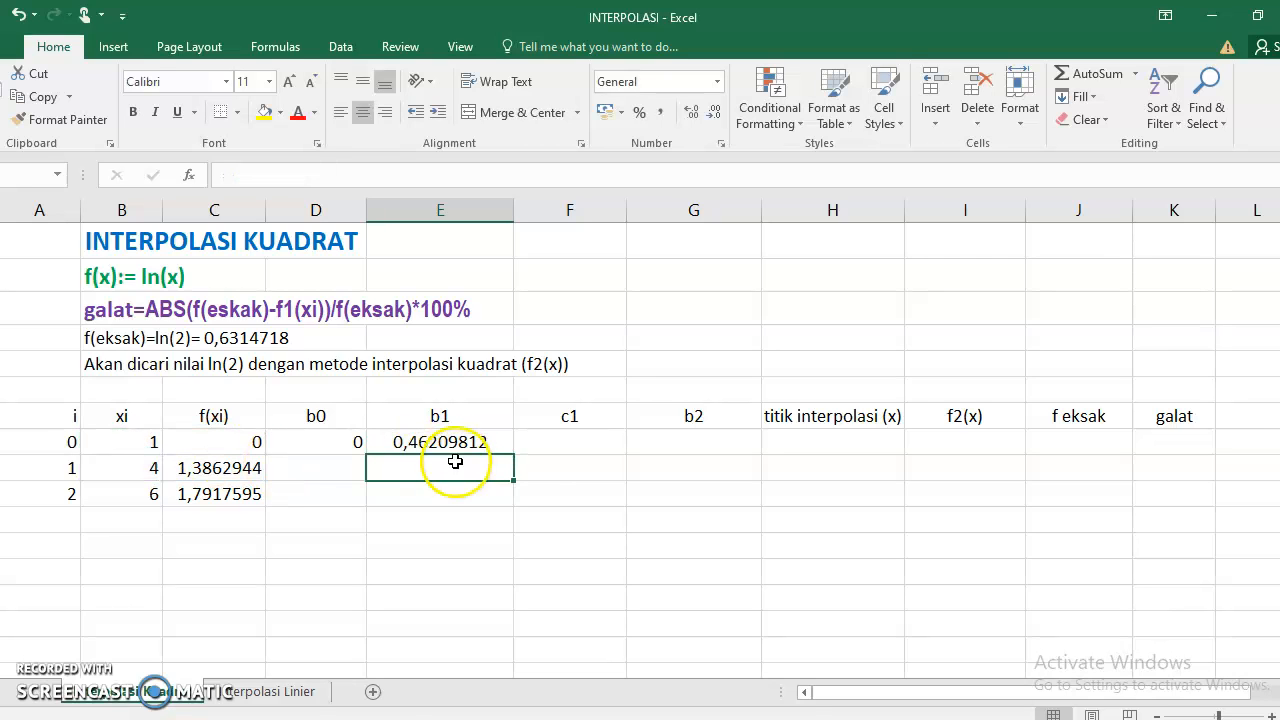
# Enter the c1 formula =(C10-C9)/(B10-B9) in F8.
pyautogui.click(544, 444)
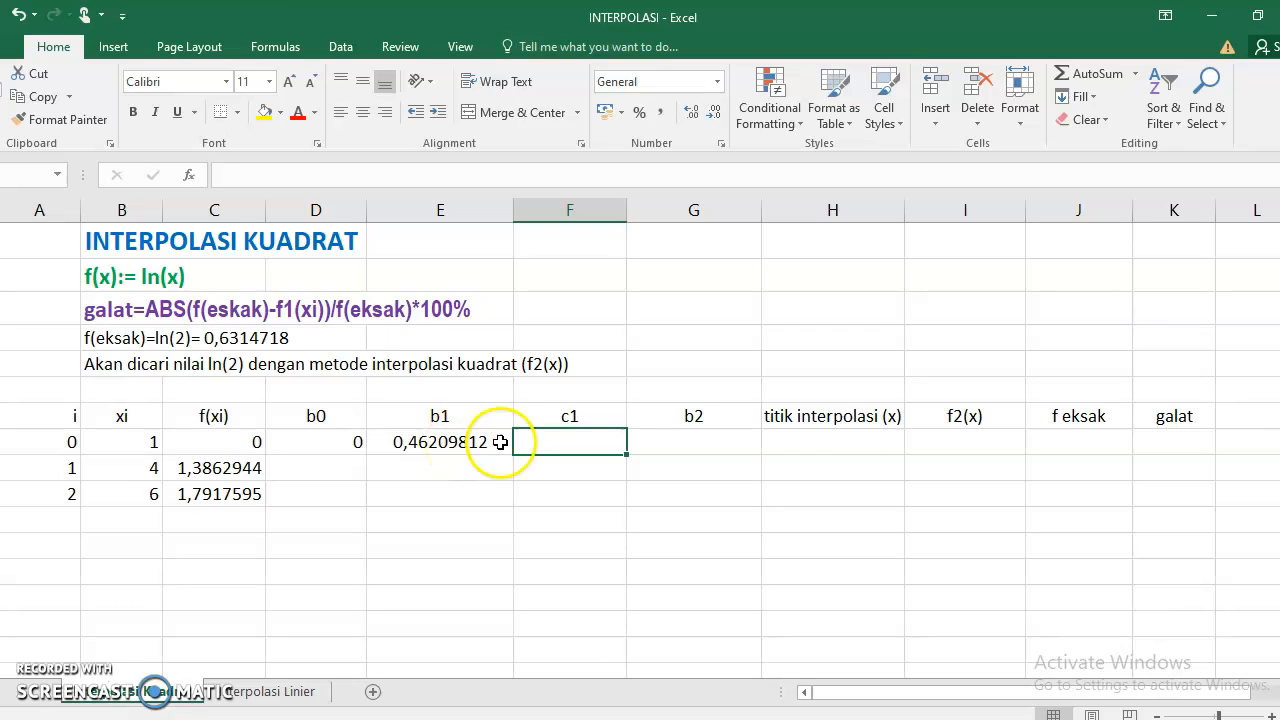
pyautogui.write('=')
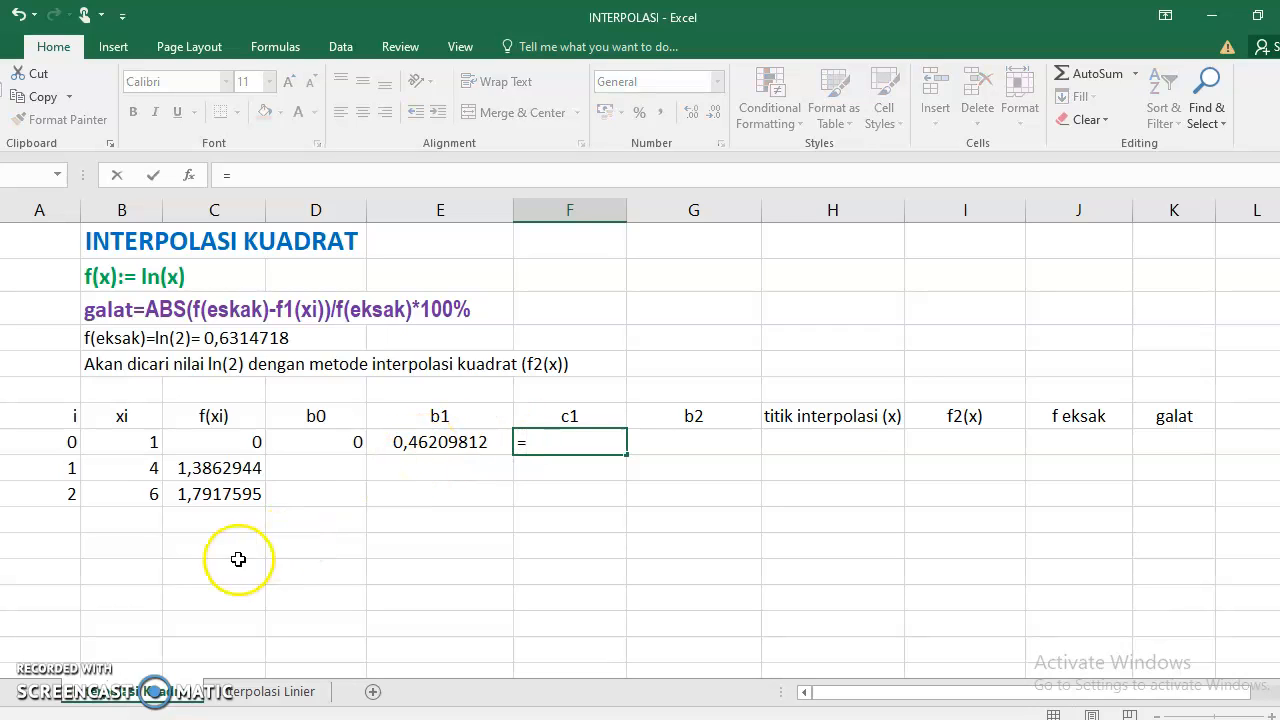
pyautogui.click(234, 493)
pyautogui.click(524, 441)
pyautogui.write('(')
pyautogui.click(588, 445)
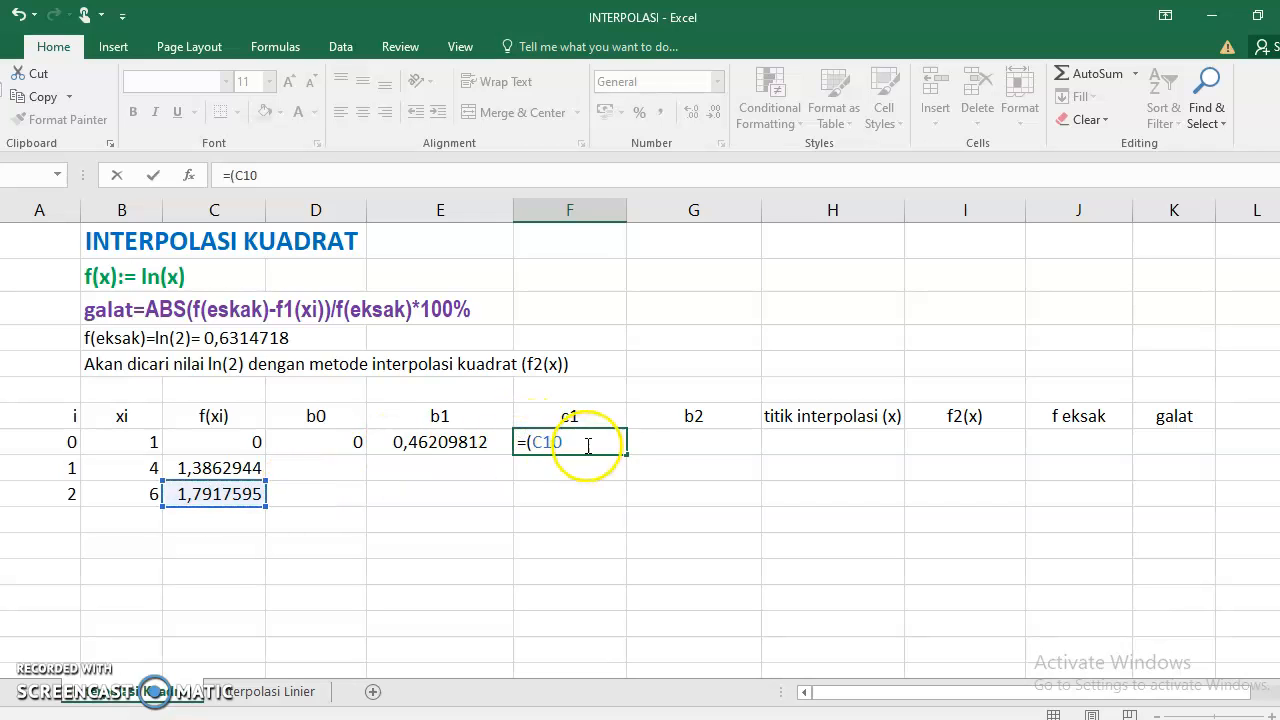
pyautogui.click(240, 466)
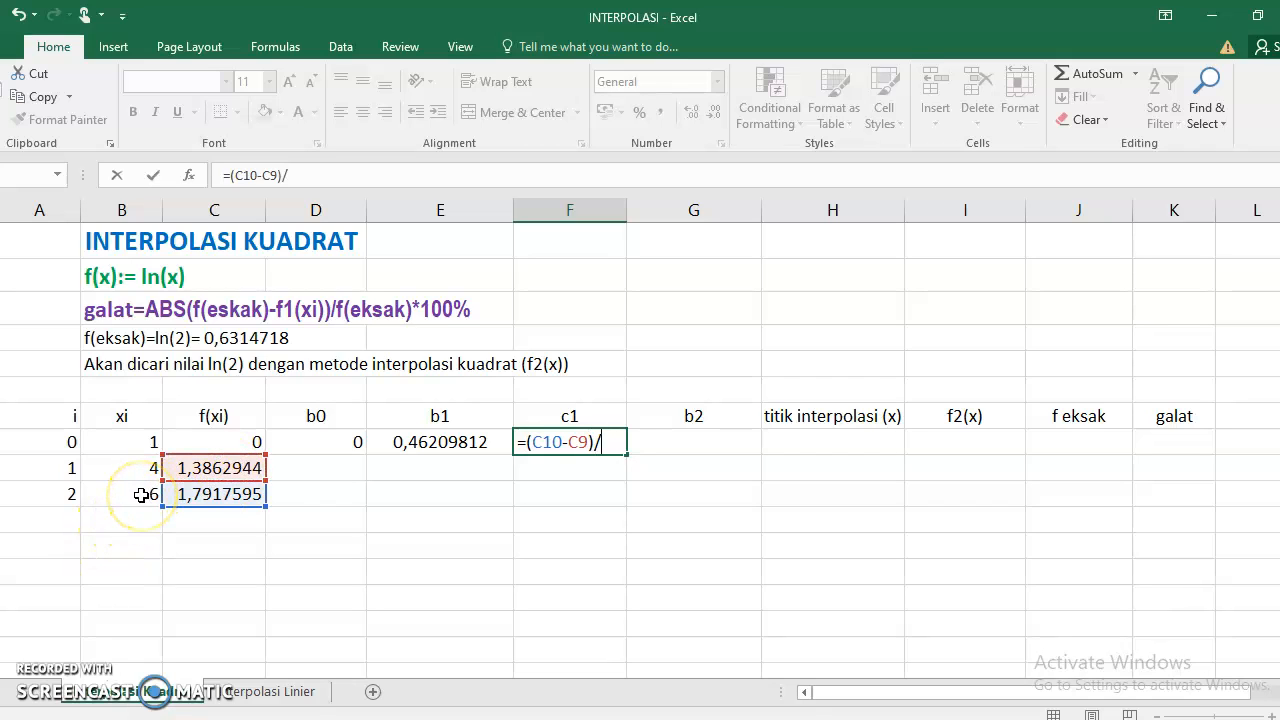
pyautogui.write('_')
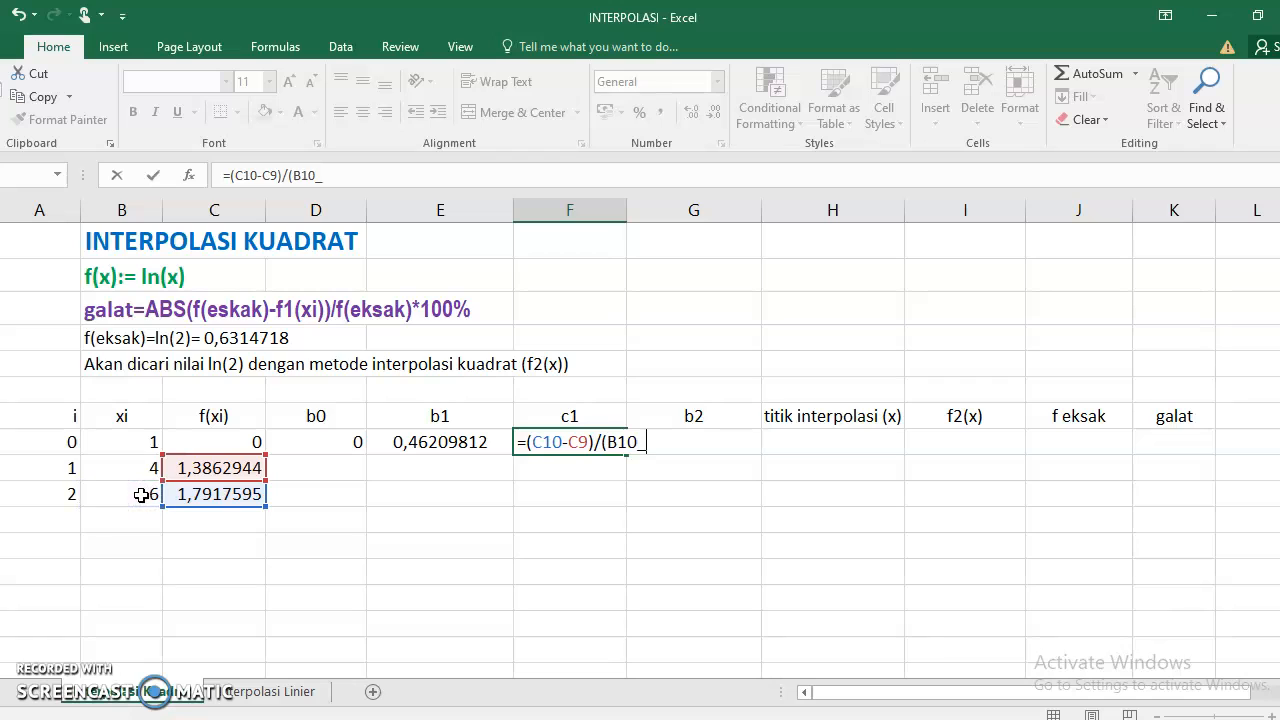
pyautogui.press('BackSpace')
pyautogui.write('-')
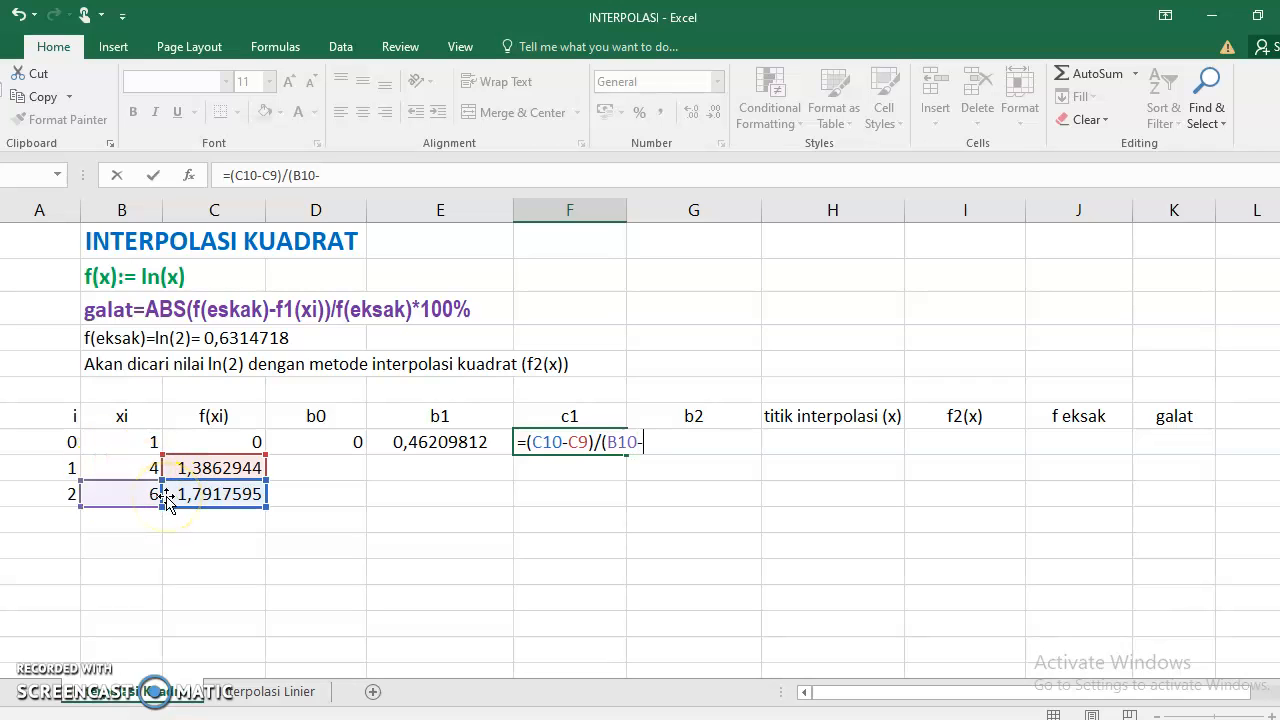
pyautogui.click(130, 467)
pyautogui.press('Return')
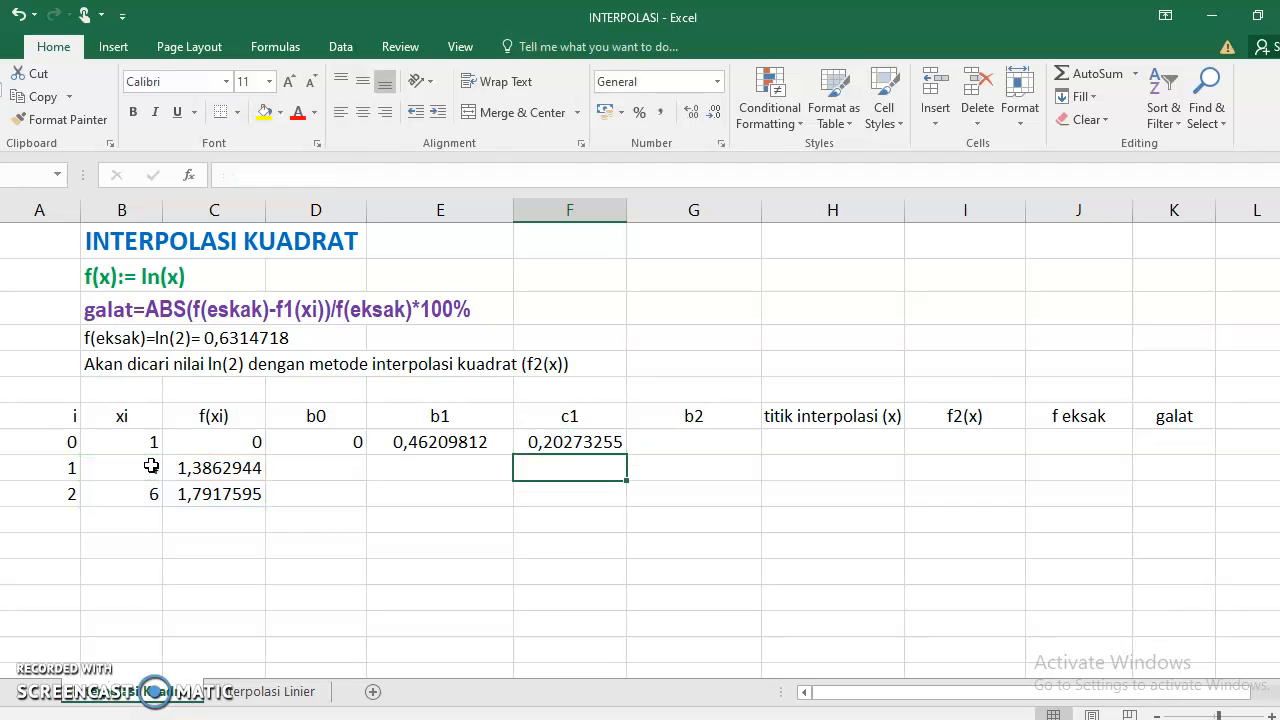
# Start the b2 formula in G8 with the numerator =(F8-E8), the difference between c1 and b1.
pyautogui.click(701, 437)
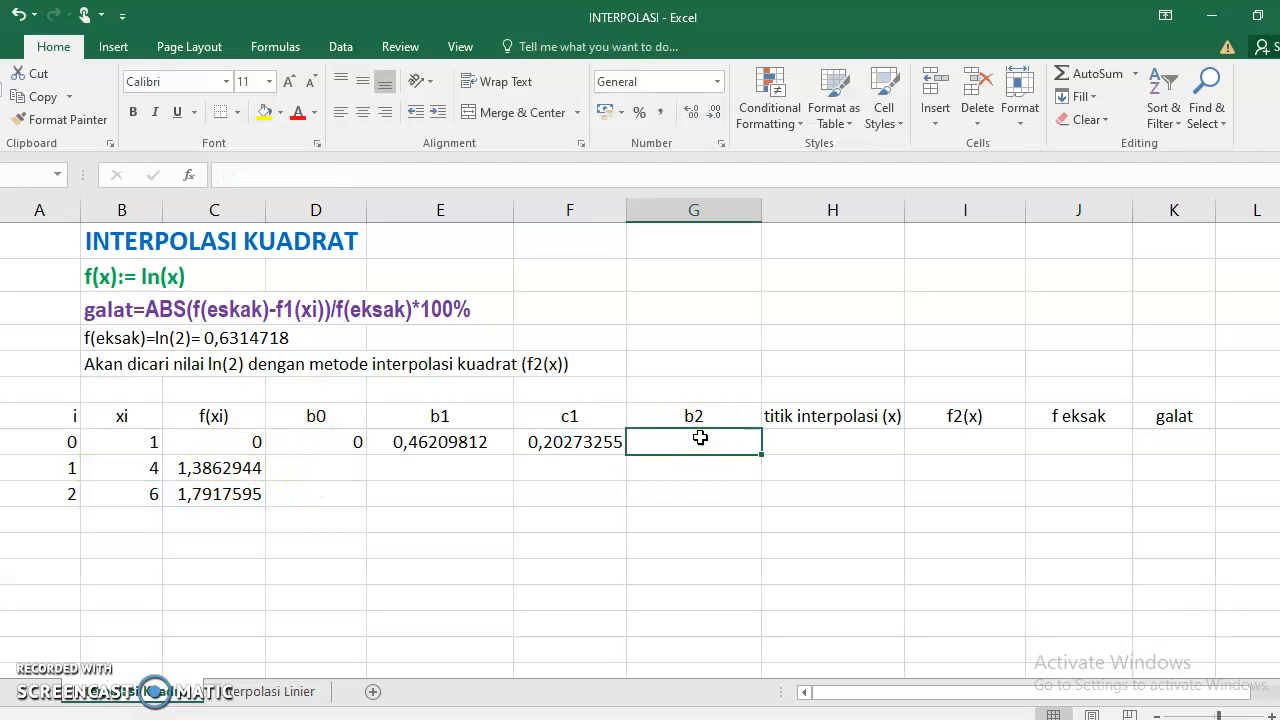
pyautogui.write('=')
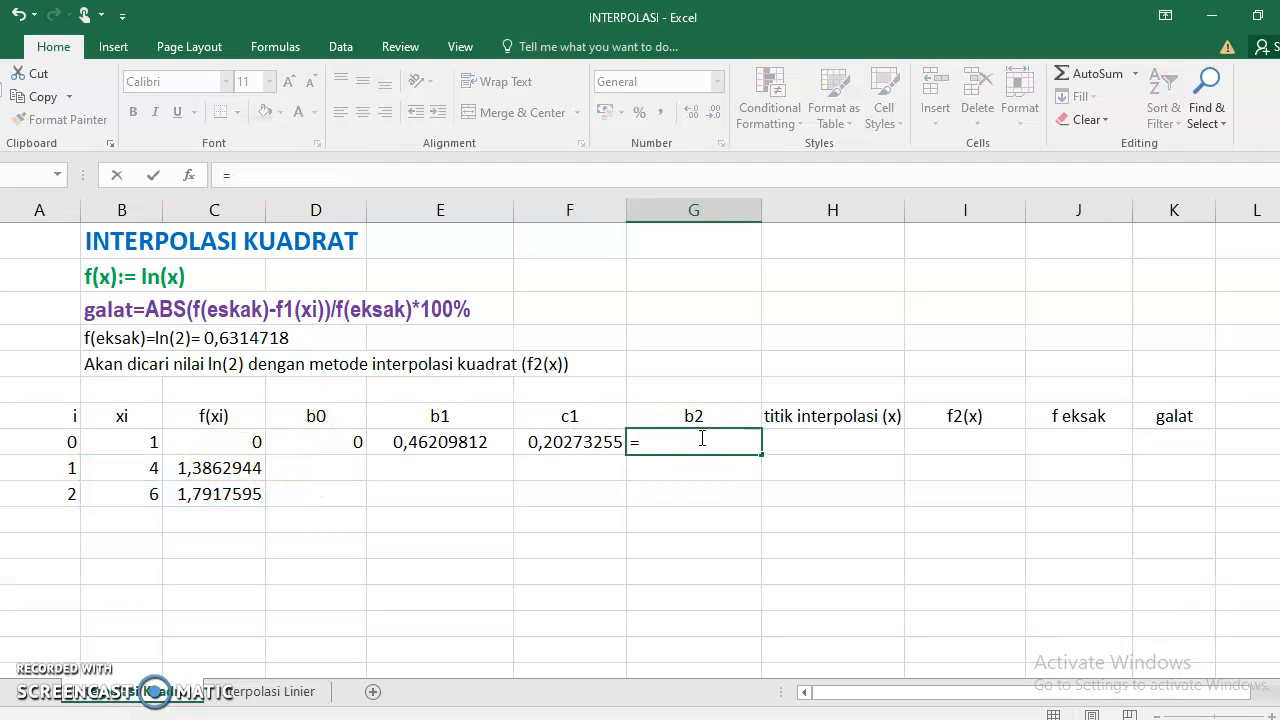
pyautogui.click(540, 442)
pyautogui.write('-')
pyautogui.click(460, 442)
pyautogui.click(641, 441)
pyautogui.write('(')
pyautogui.click(704, 443)
pyautogui.write(')/')
# Complete the b2 formula in G8 by dividing the numerator by (B10-B8).
pyautogui.click(153, 494)
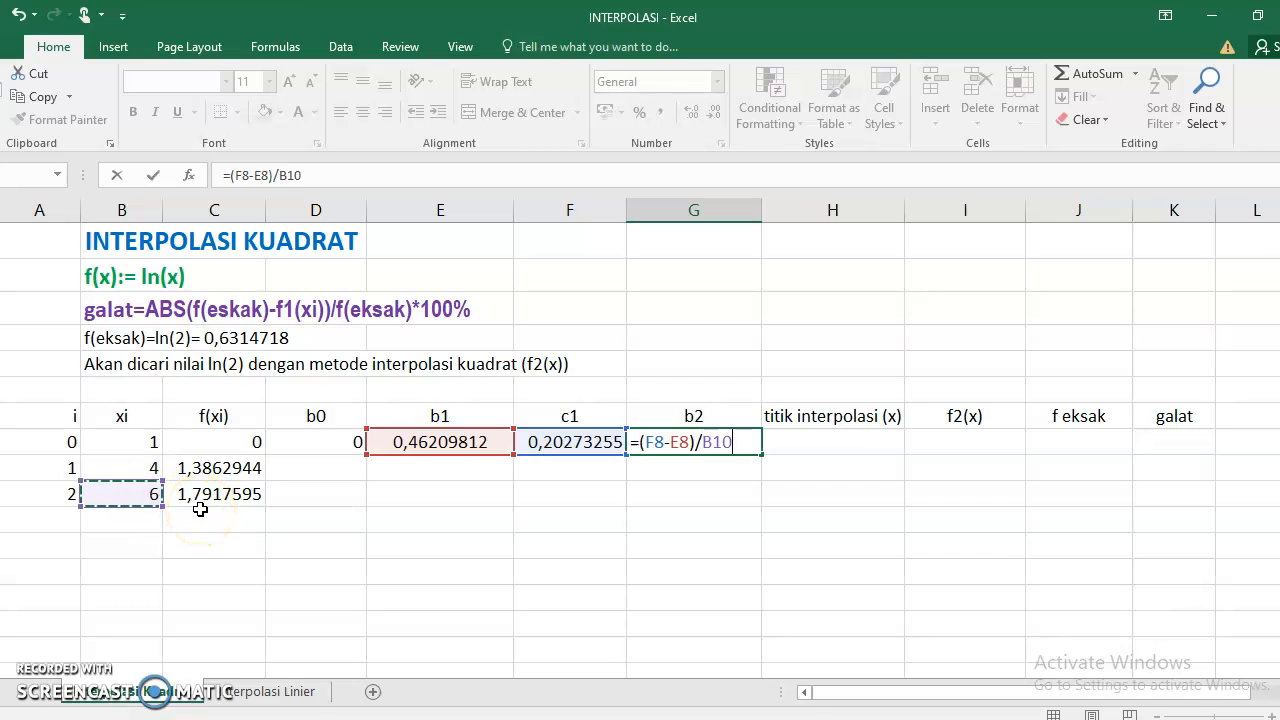
pyautogui.press('BackSpace')
pyautogui.press('BackSpace')
pyautogui.press('BackSpace')
pyautogui.write('(')
pyautogui.click(128, 494)
pyautogui.write('-')
pyautogui.click(150, 440)
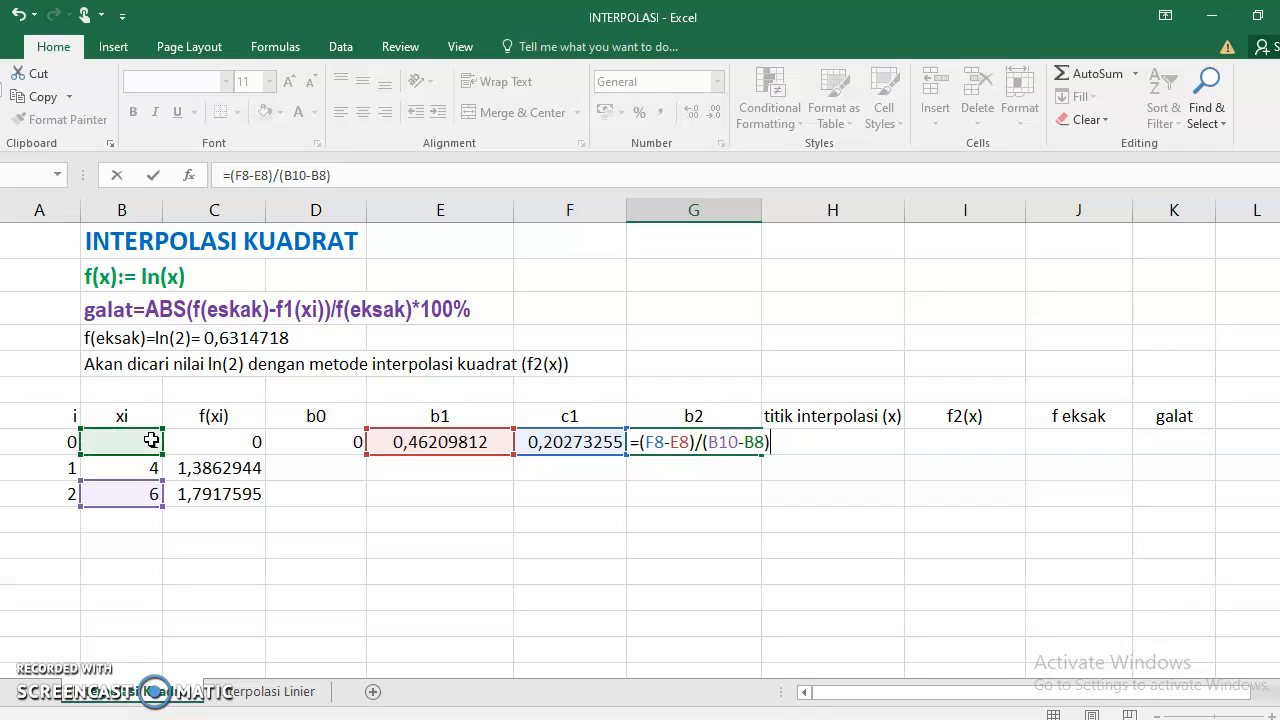
pyautogui.write(')')
pyautogui.press('Return')
# Enter 2 as the interpolation point (x) in H8 and centre it in the cell.
pyautogui.click(790, 442)
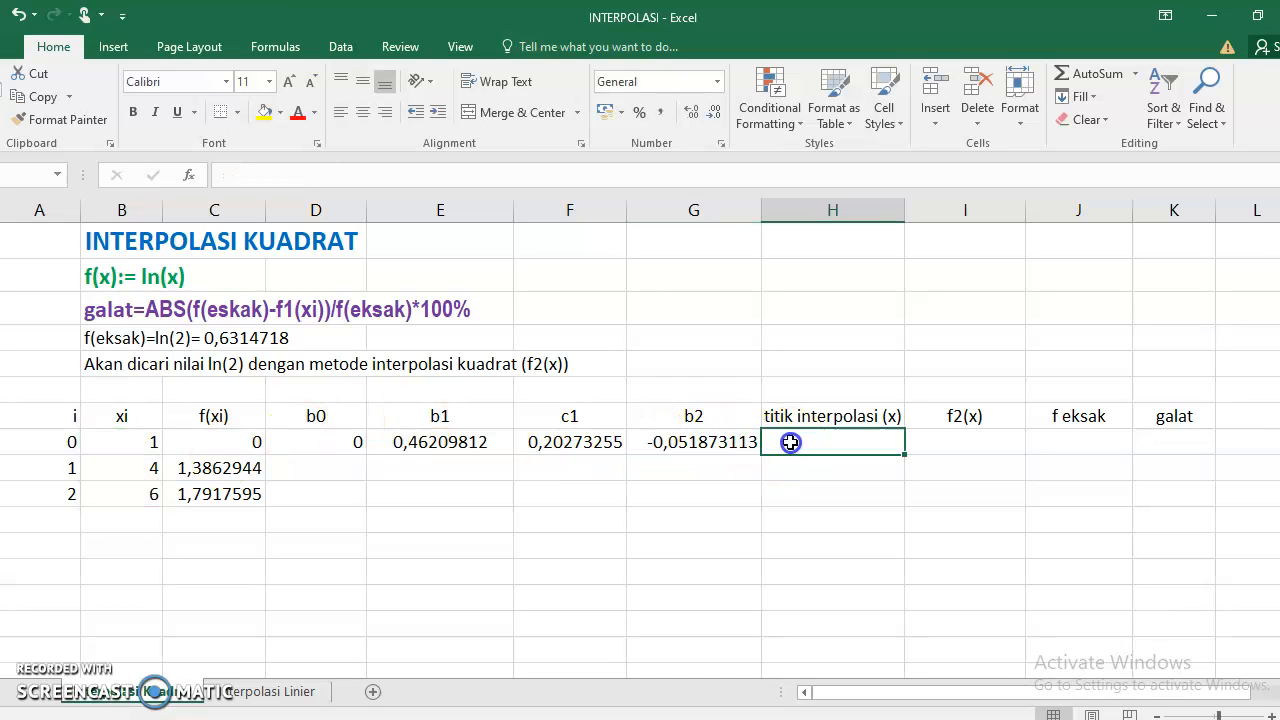
pyautogui.write('2')
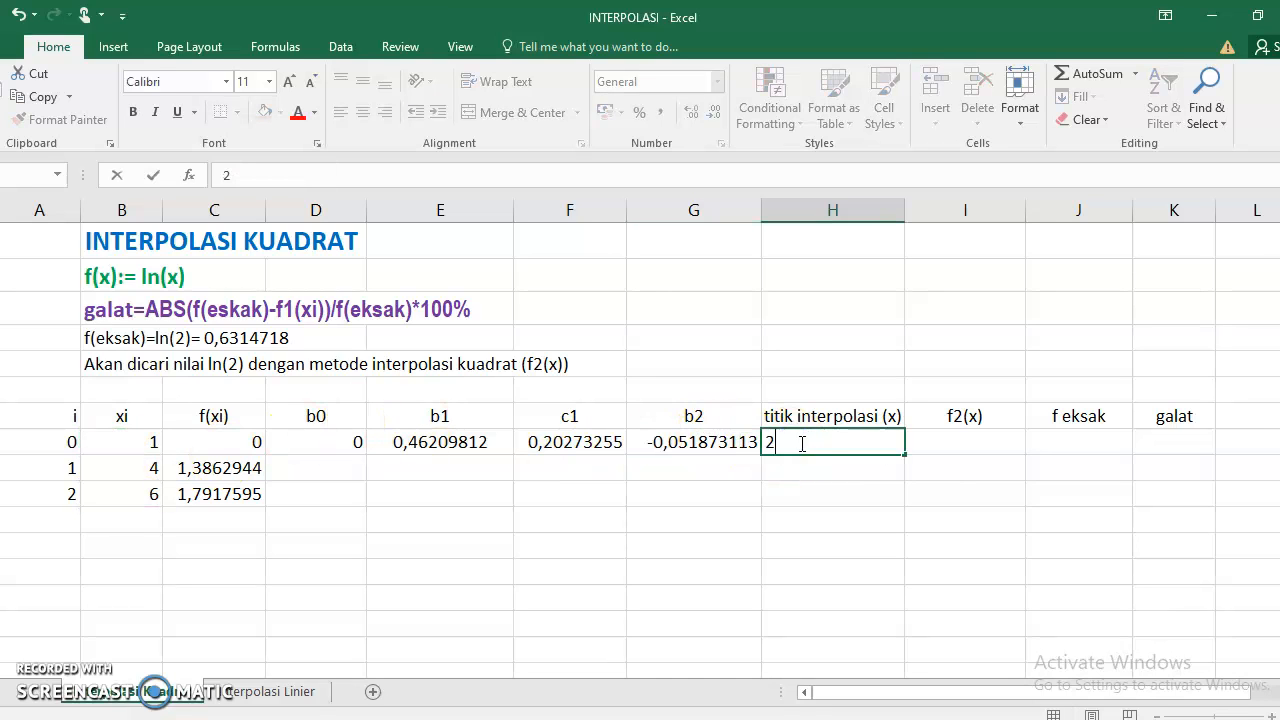
pyautogui.click(1007, 446)
pyautogui.click(869, 440)
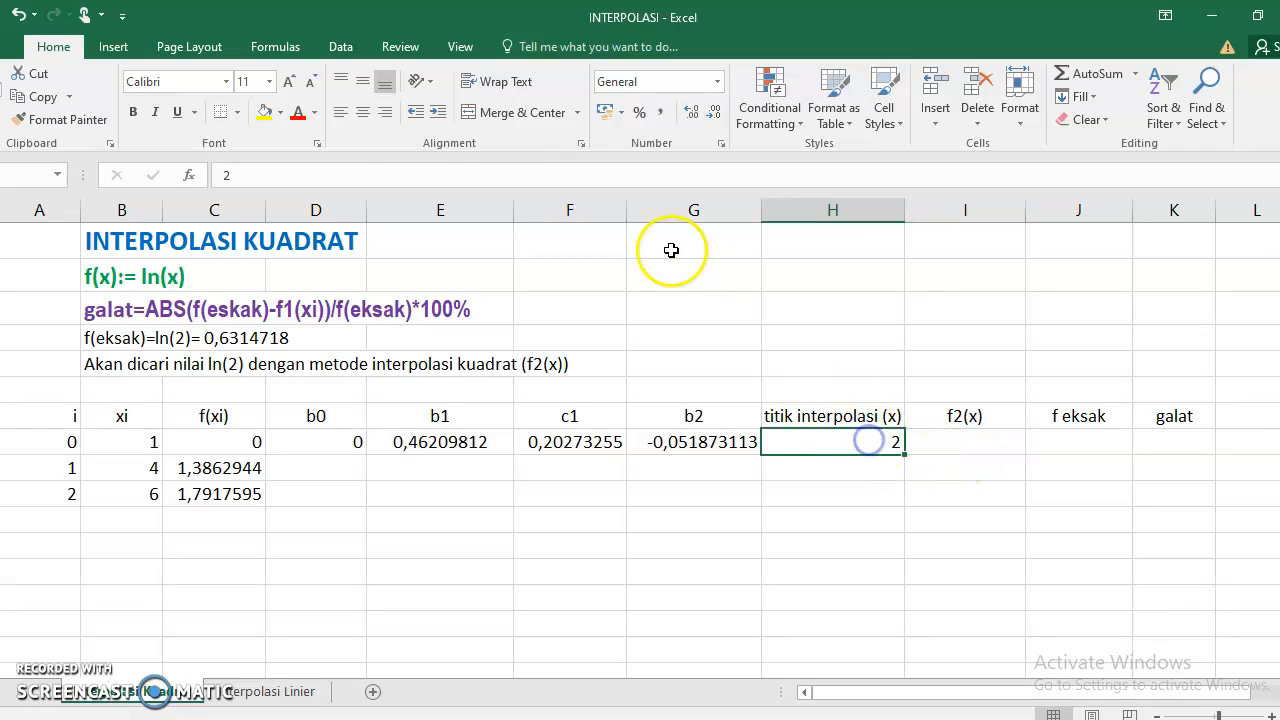
pyautogui.click(361, 113)
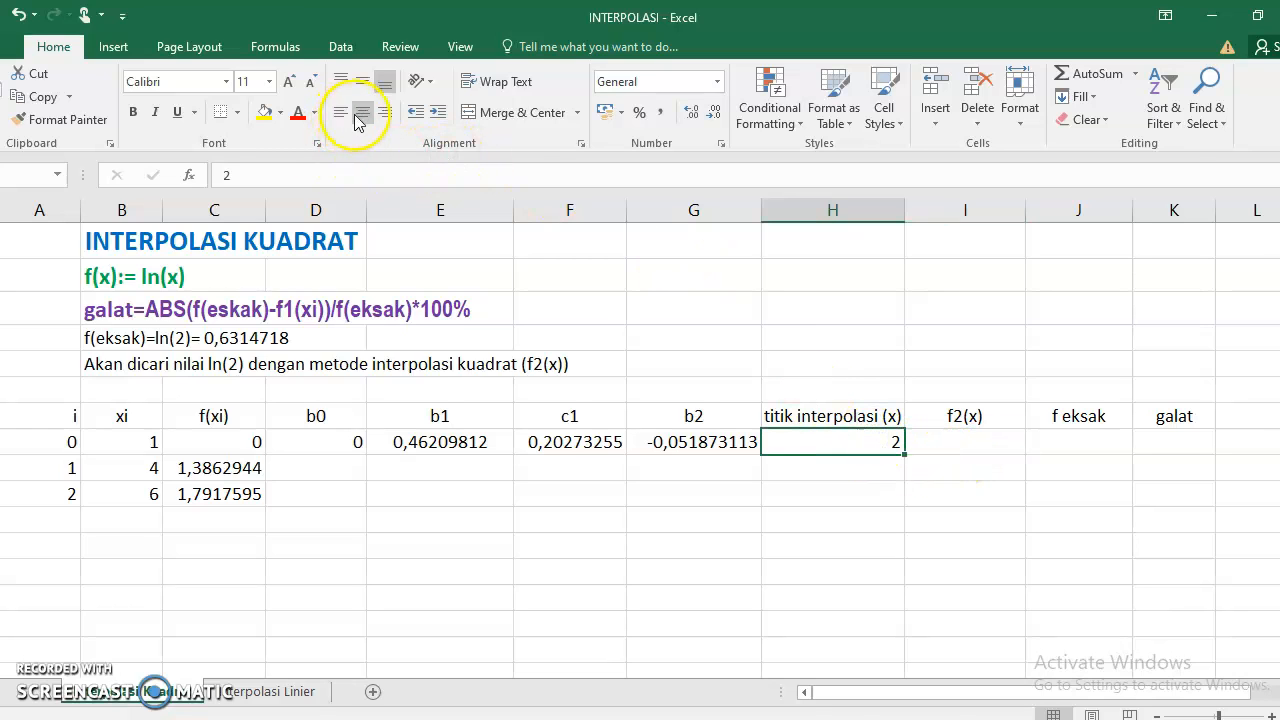
# Start the f2(x) formula in I8 with =D8+E8*(H8-B8).
pyautogui.click(968, 446)
pyautogui.write('=')
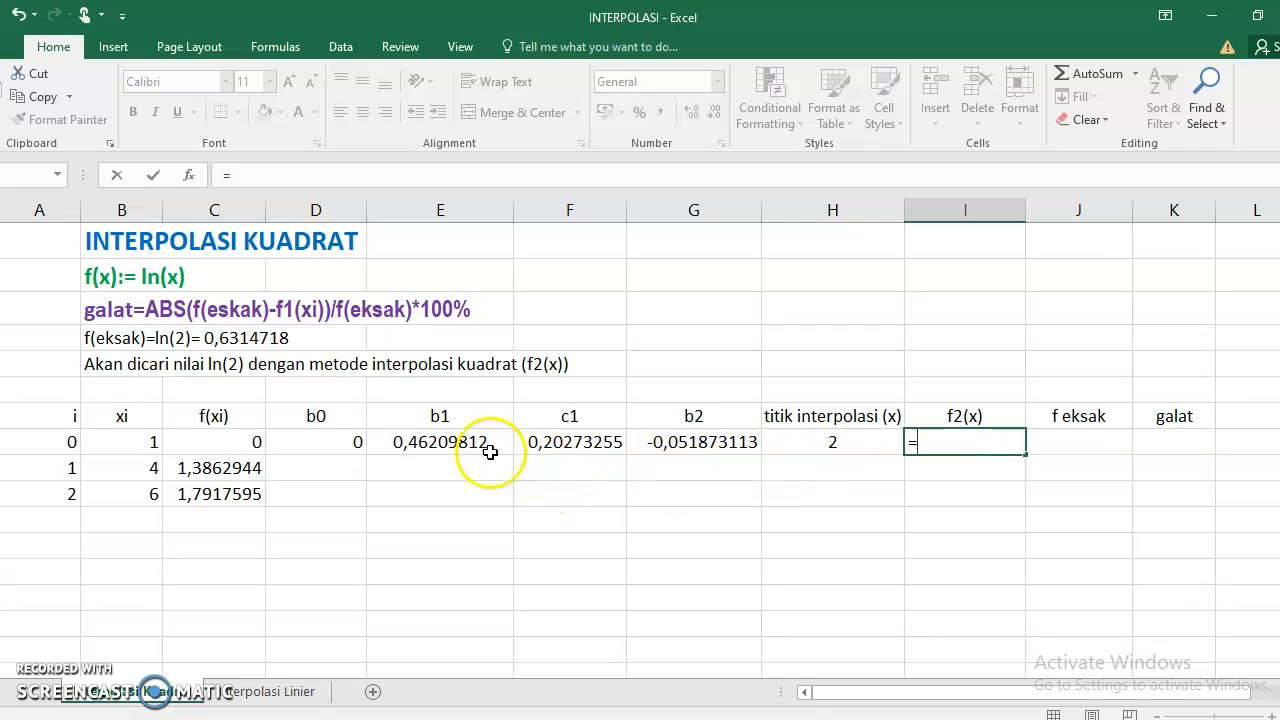
pyautogui.click(336, 444)
pyautogui.write('+')
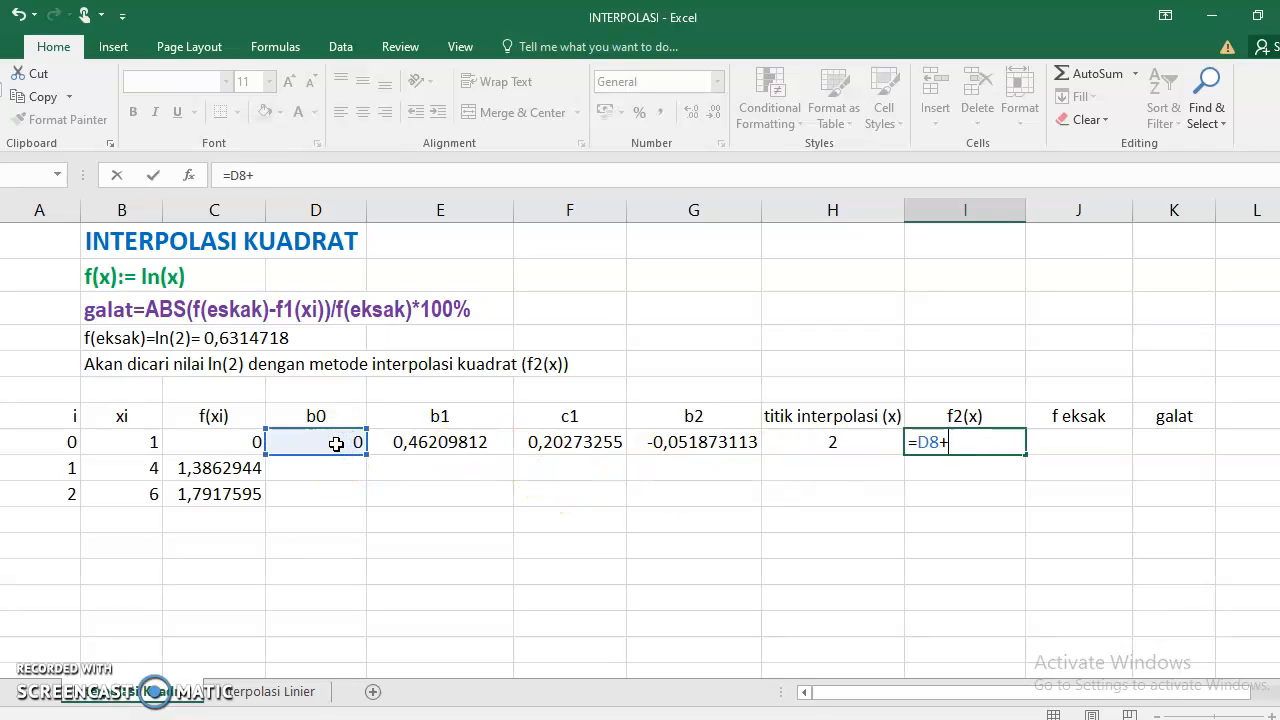
pyautogui.click(462, 443)
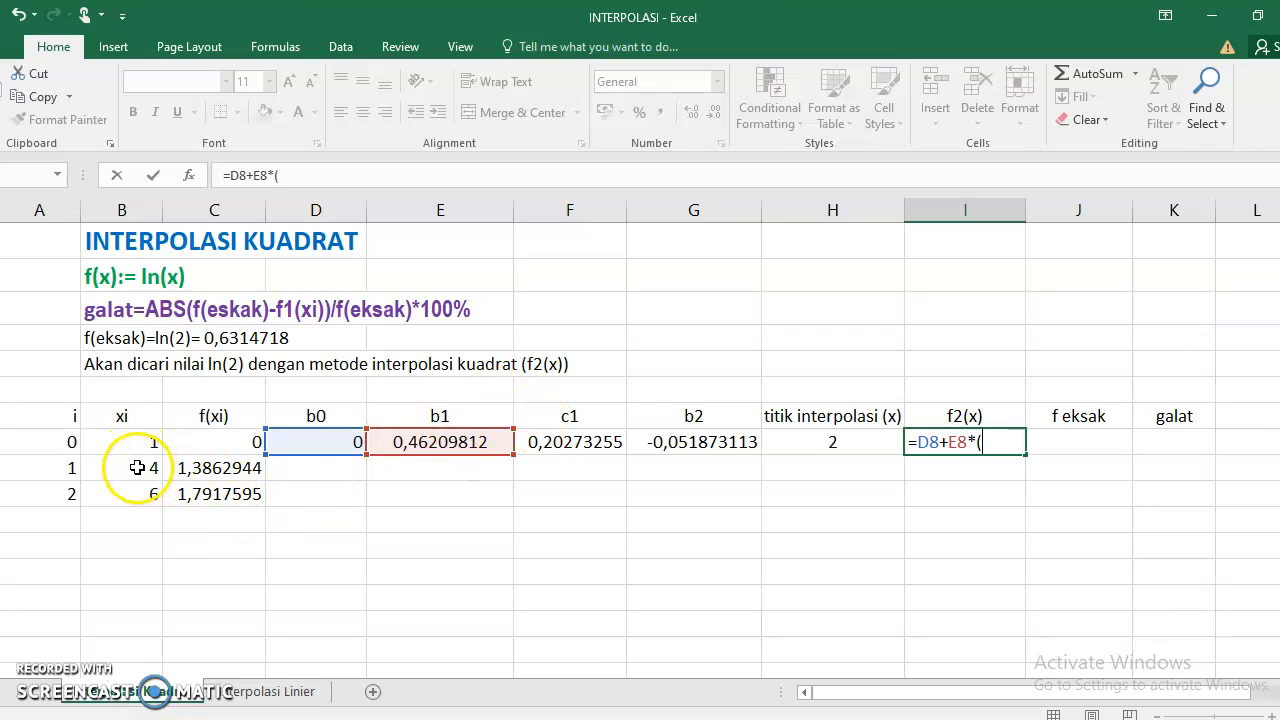
pyautogui.click(822, 441)
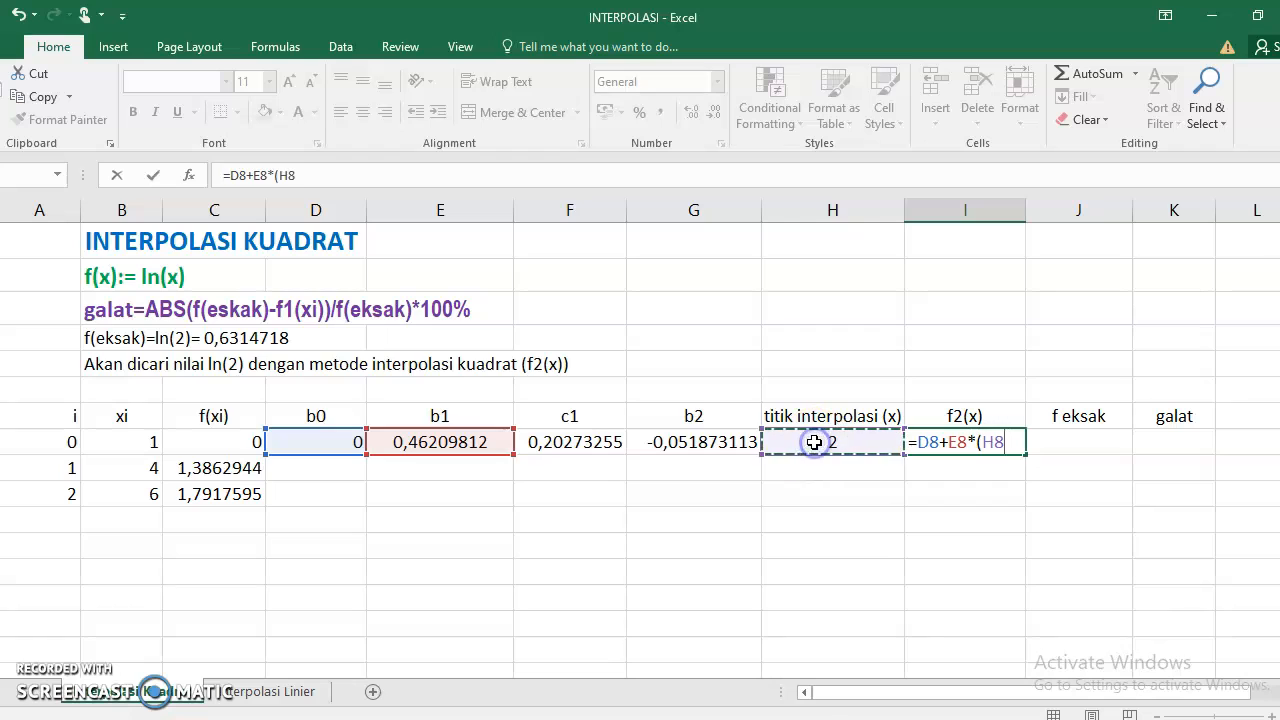
pyautogui.click(143, 440)
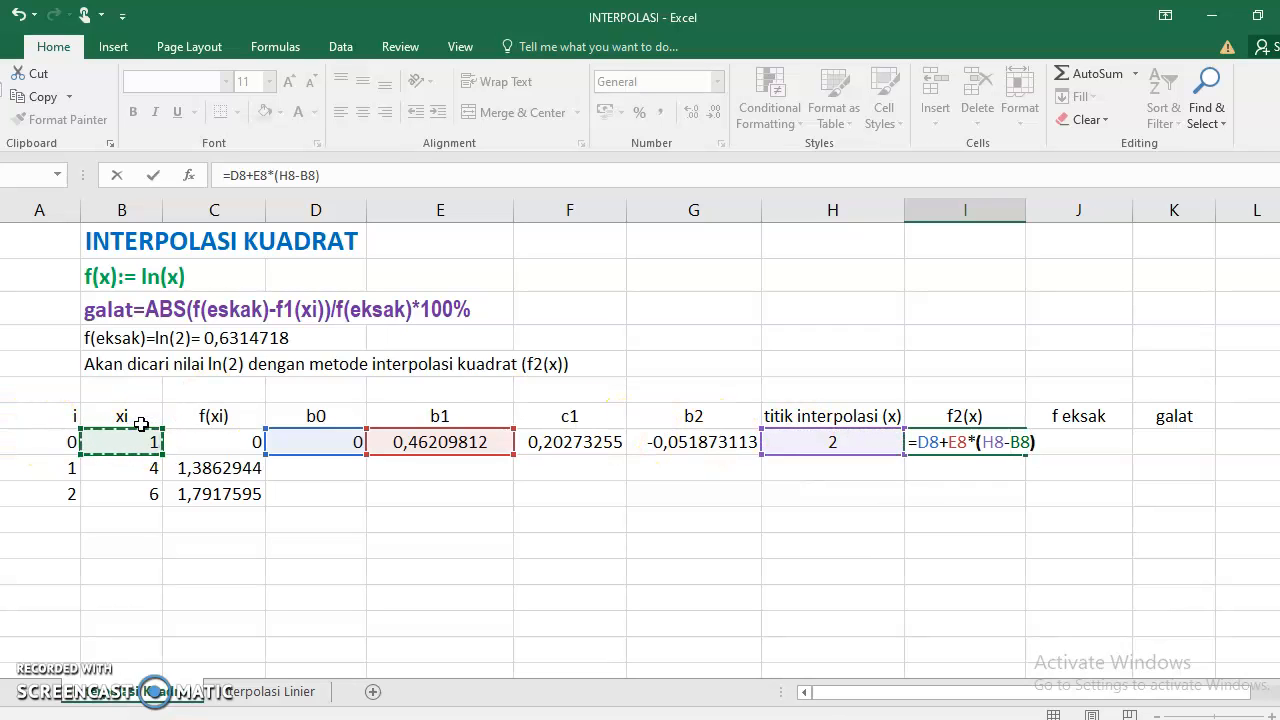
# Enclose the E8*(H8-B8) term of the f2(x) formula in parentheses and add the quadratic term's first part, +(G8*(H8-B8).
pyautogui.click(945, 445)
pyautogui.write('(')
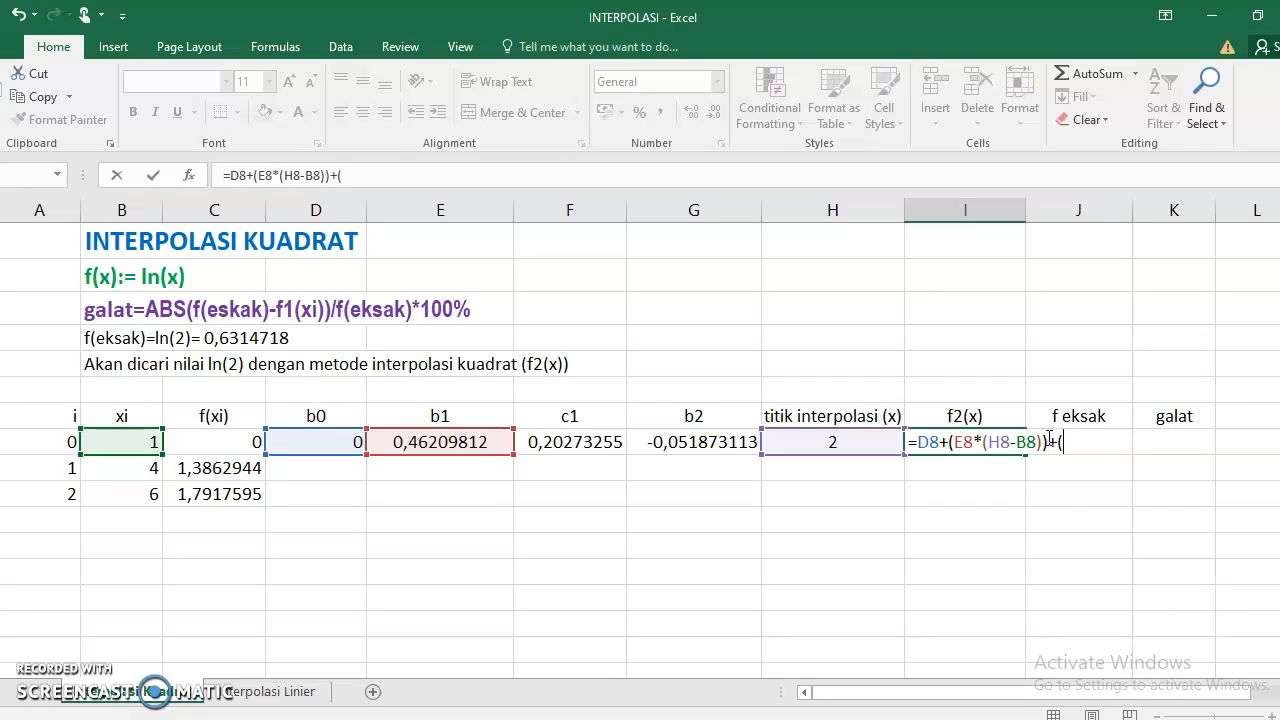
pyautogui.write(')+(')
pyautogui.click(700, 450)
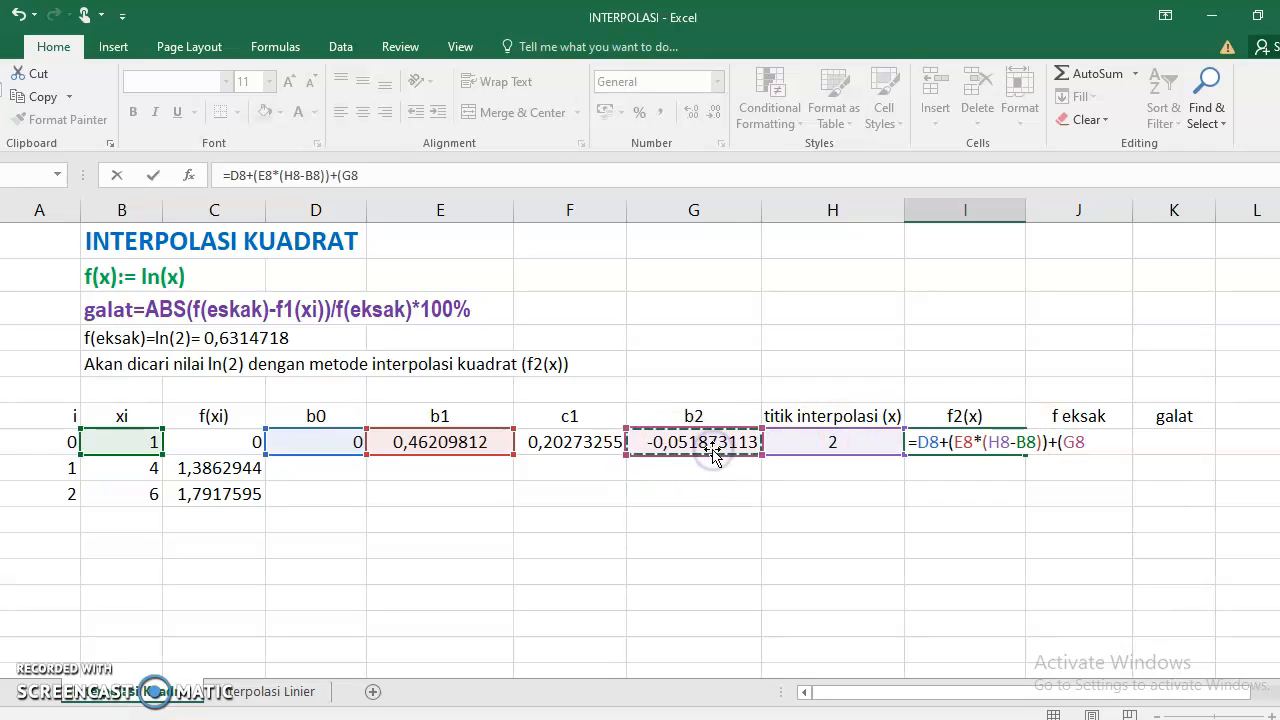
pyautogui.write('*')
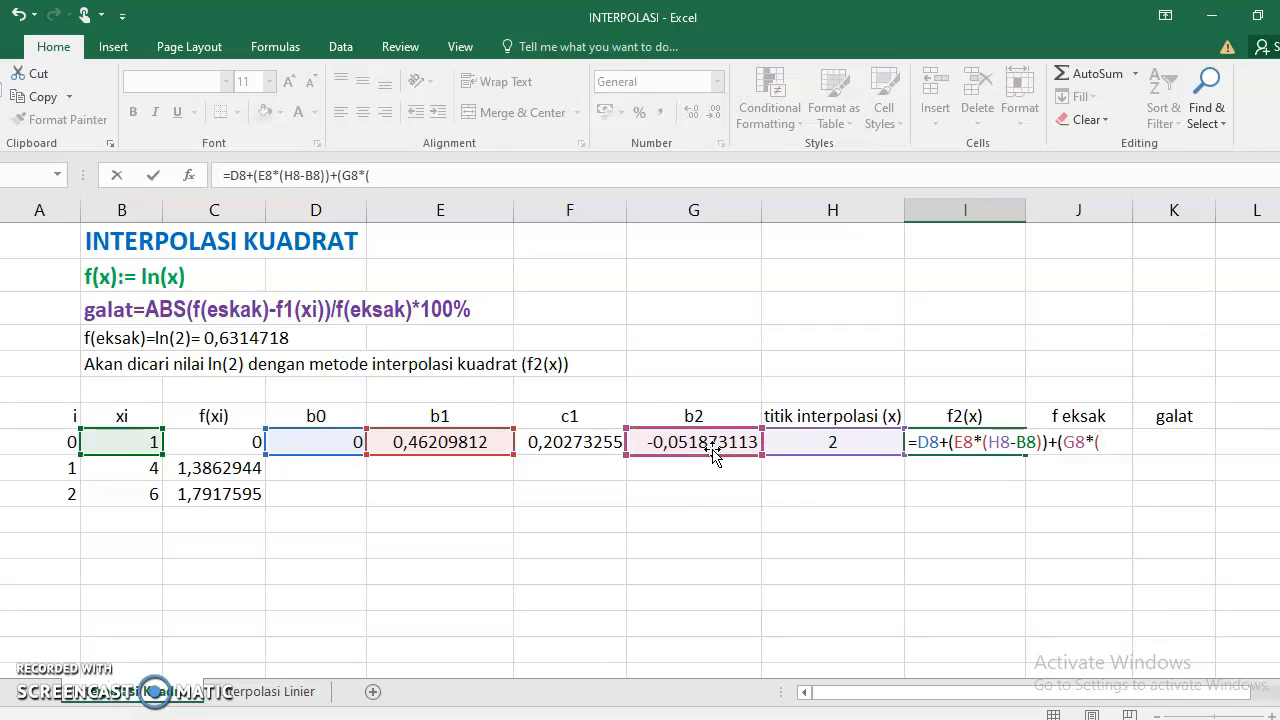
pyautogui.click(817, 446)
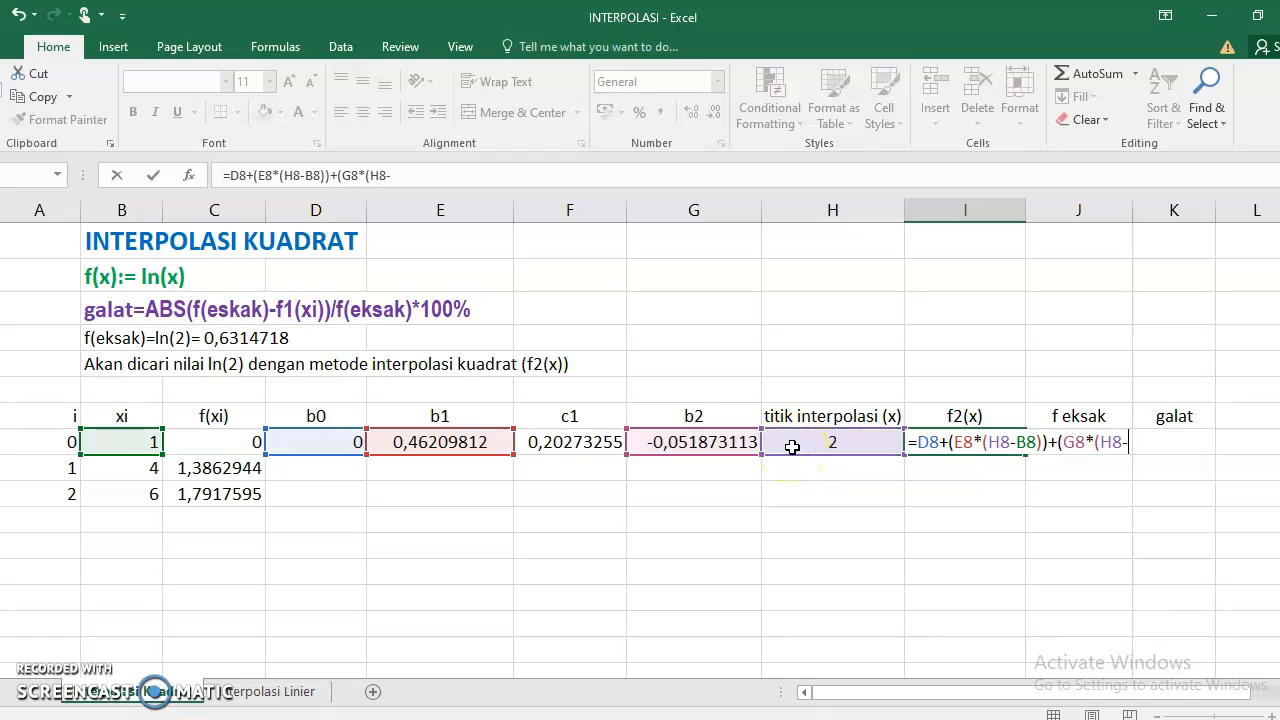
pyautogui.click(121, 446)
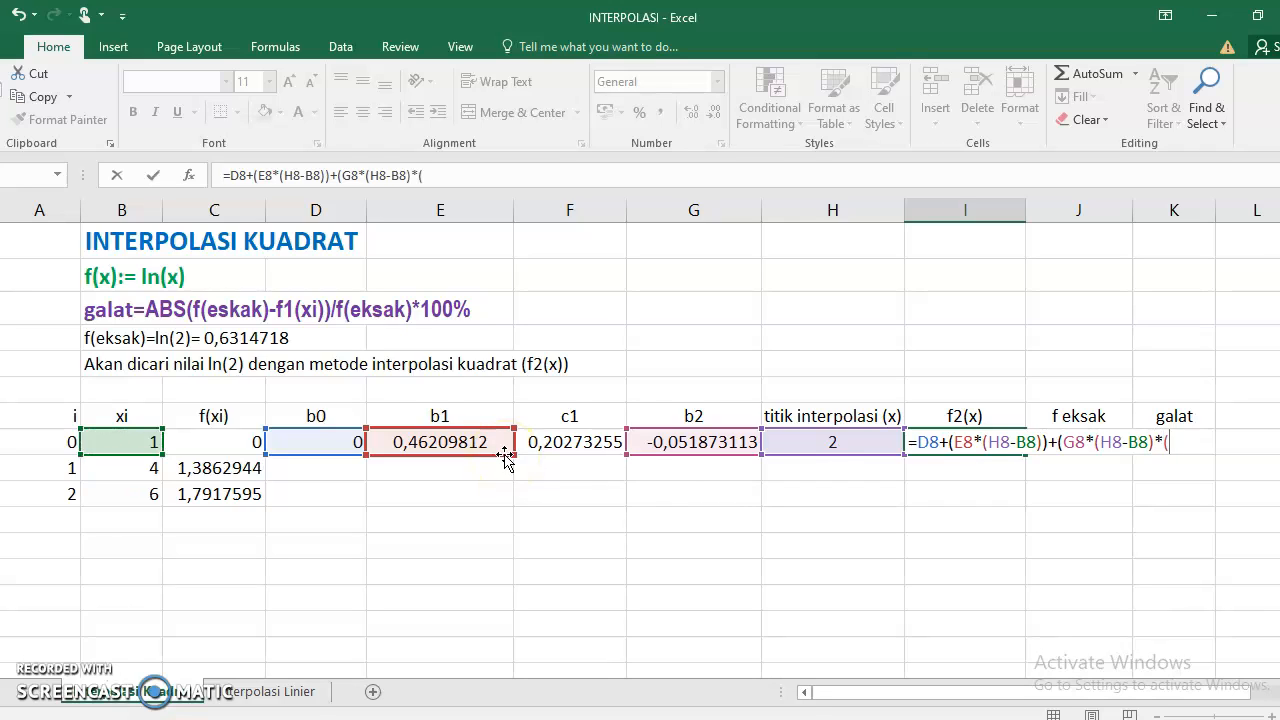
# Complete the f2(x) formula in I8 by multiplying the b2 term by (H8-B9).
pyautogui.click(809, 445)
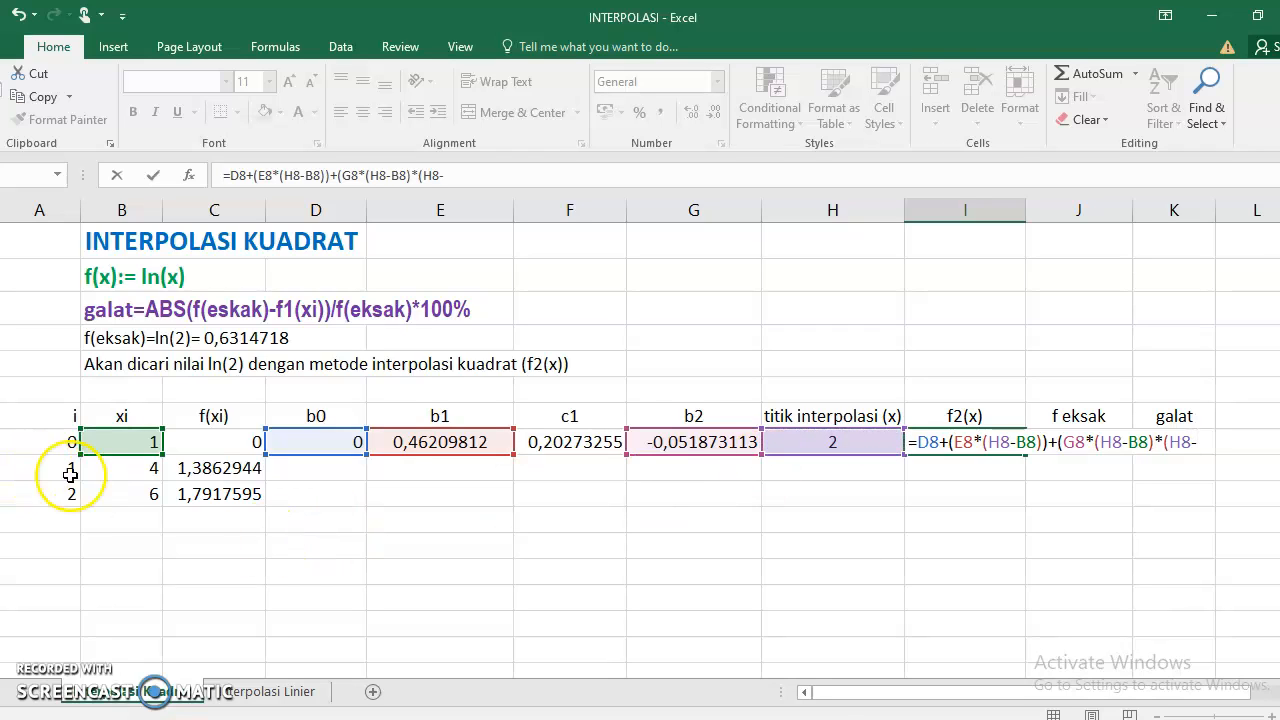
pyautogui.write('-')
pyautogui.click(146, 468)
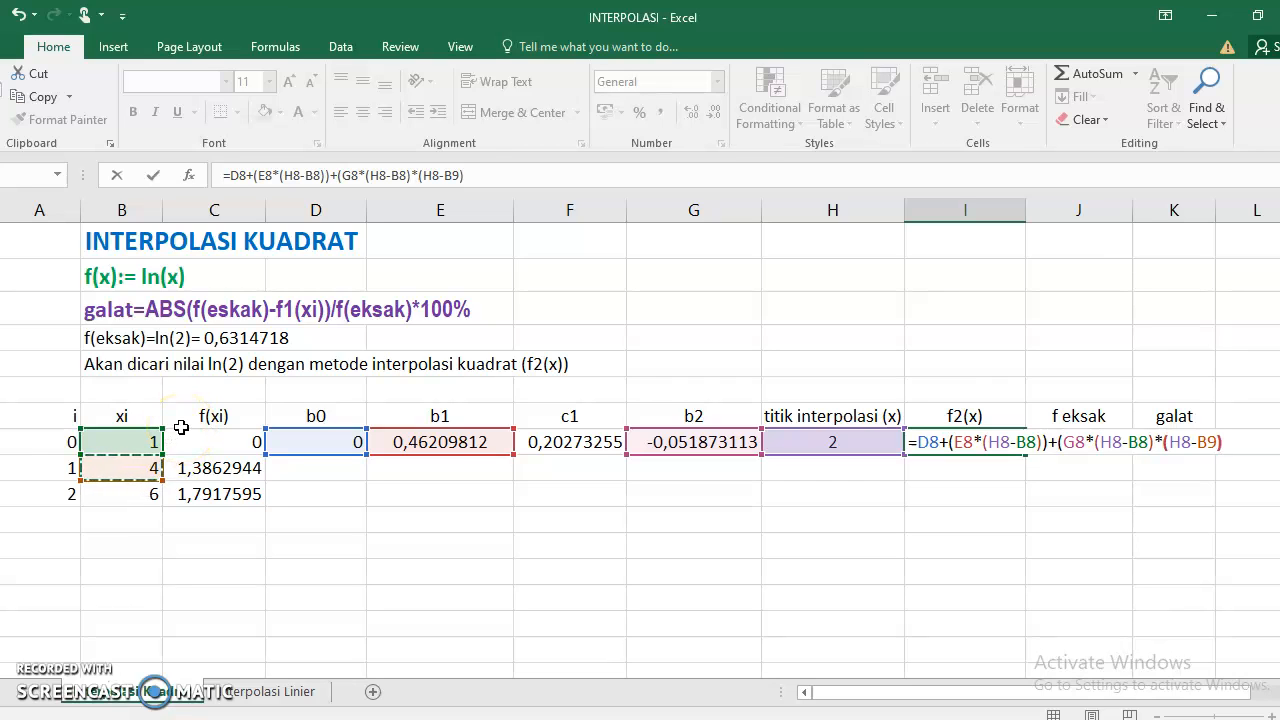
pyautogui.press('Return')
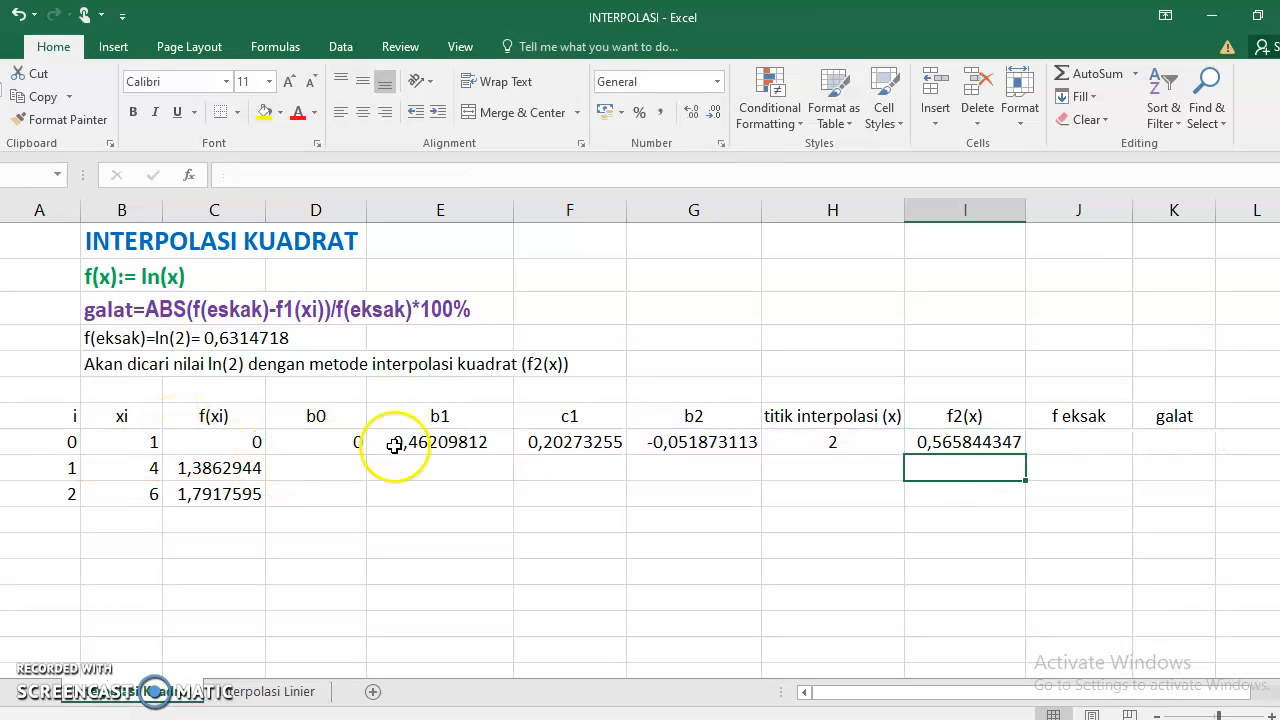
# Enter the exact value formula =ln(2) in the f eksak cell J8.
pyautogui.click(1066, 445)
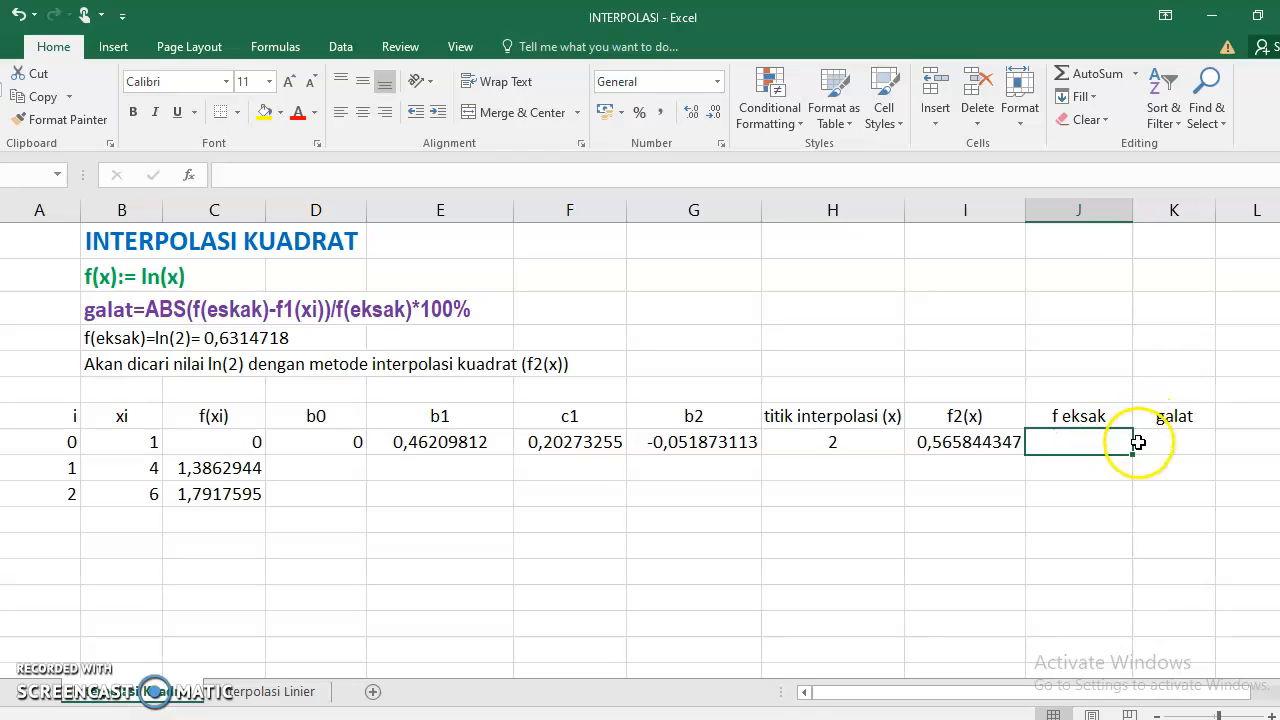
pyautogui.write('=')
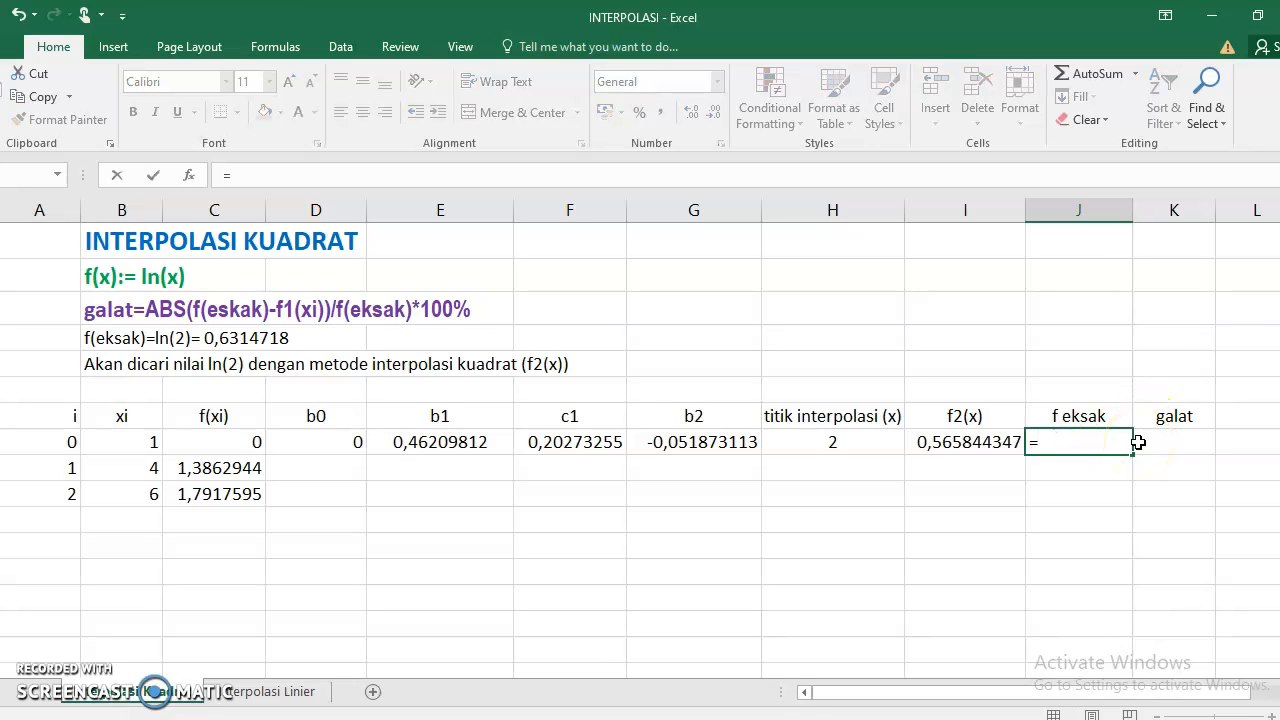
pyautogui.write('ln')
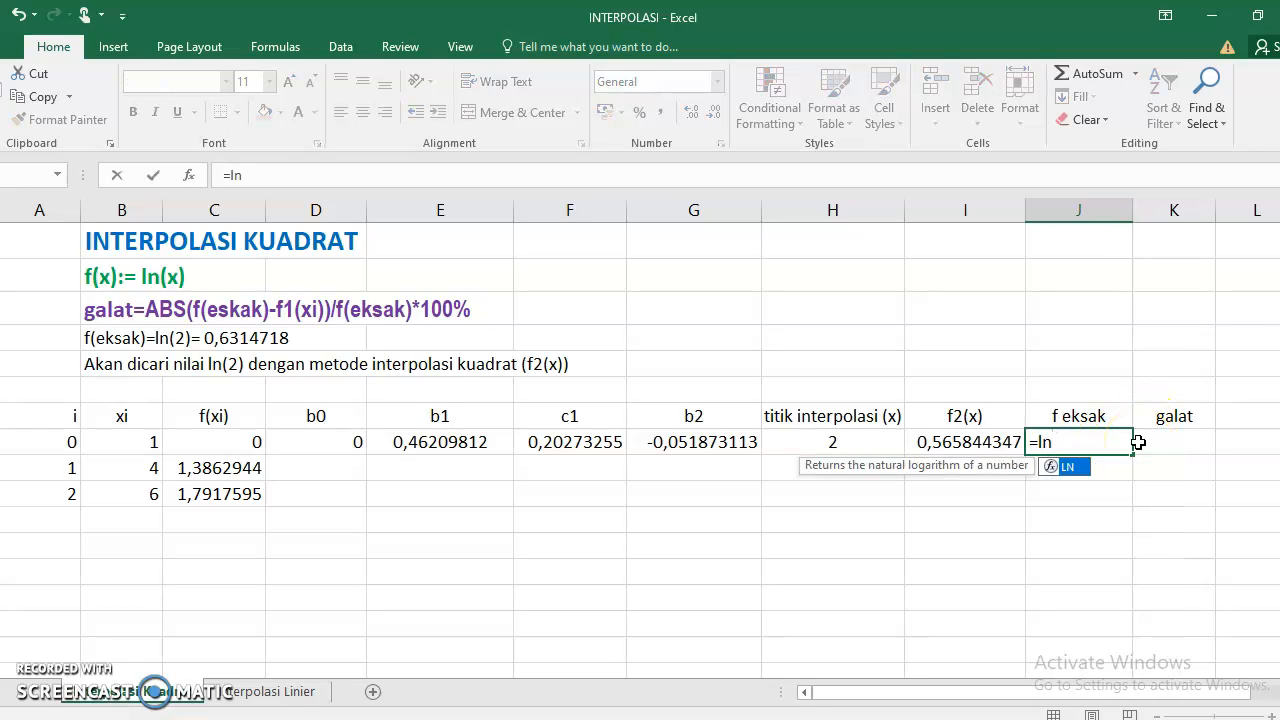
pyautogui.write('(2)')
pyautogui.press('Return')
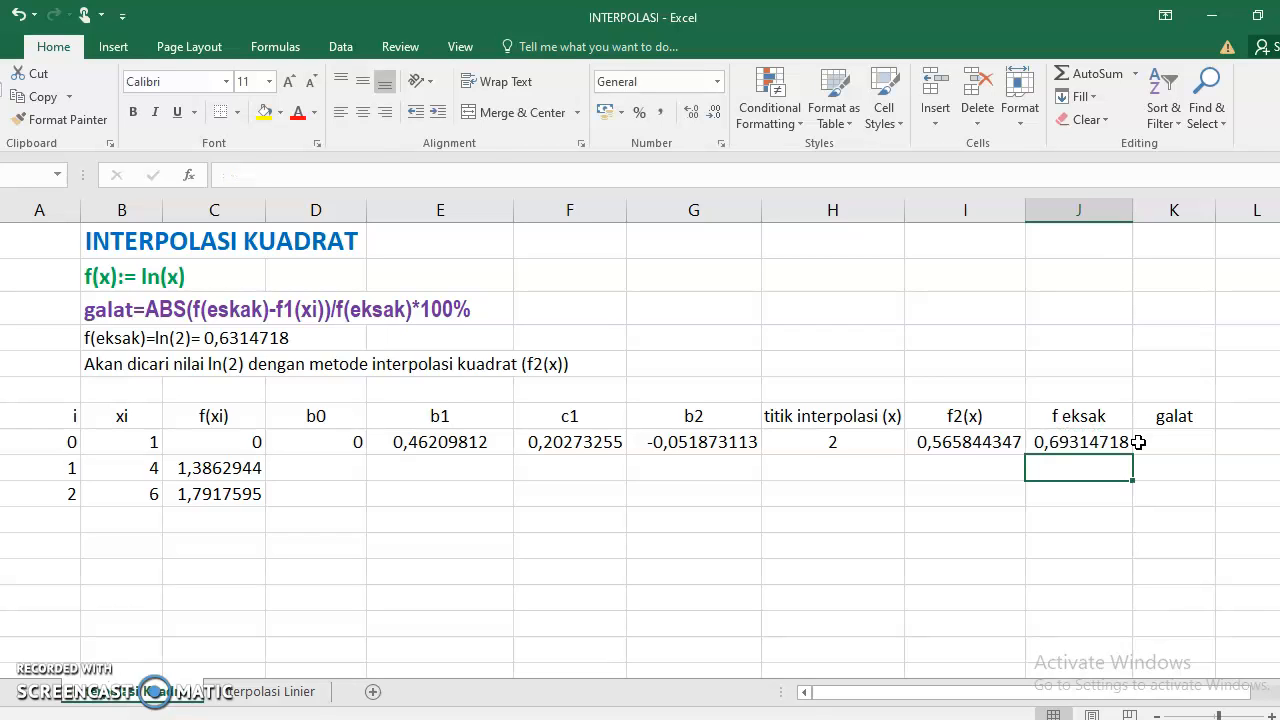
# Start the galat formula in K8 with =abs(J8-I8)/J8.
pyautogui.click(1138, 442)
pyautogui.write('=')
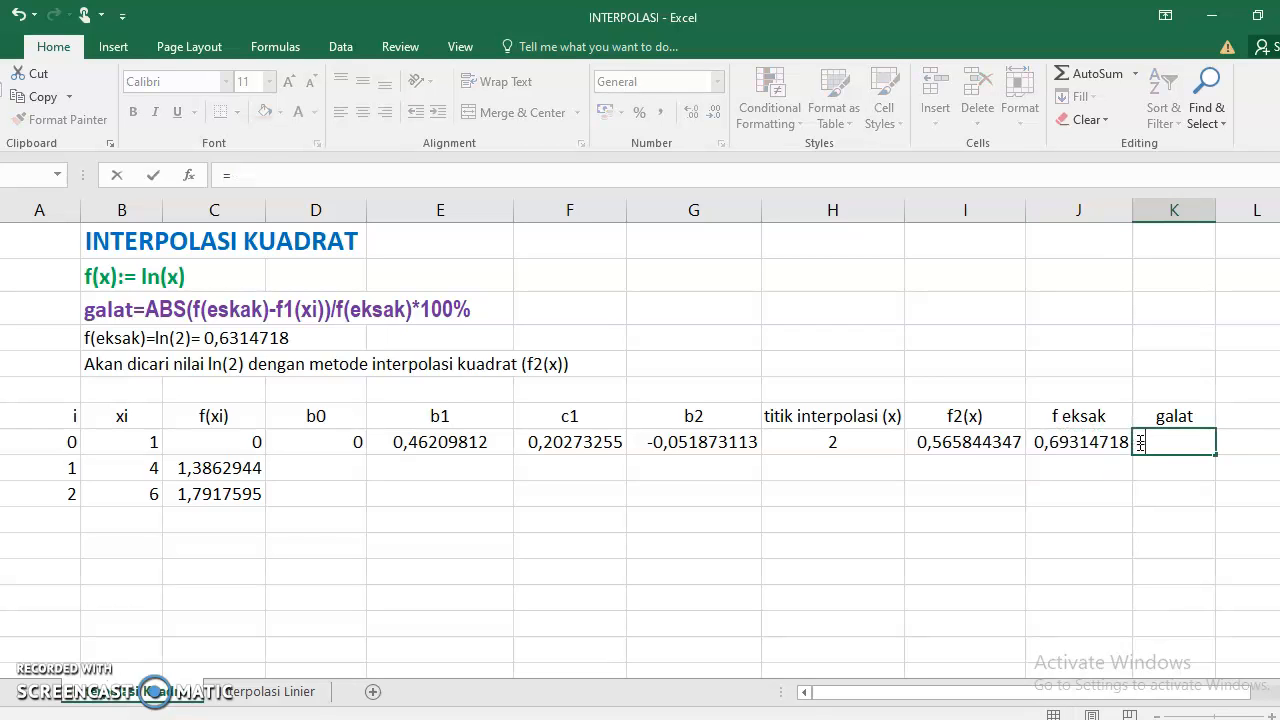
pyautogui.write('abs(')
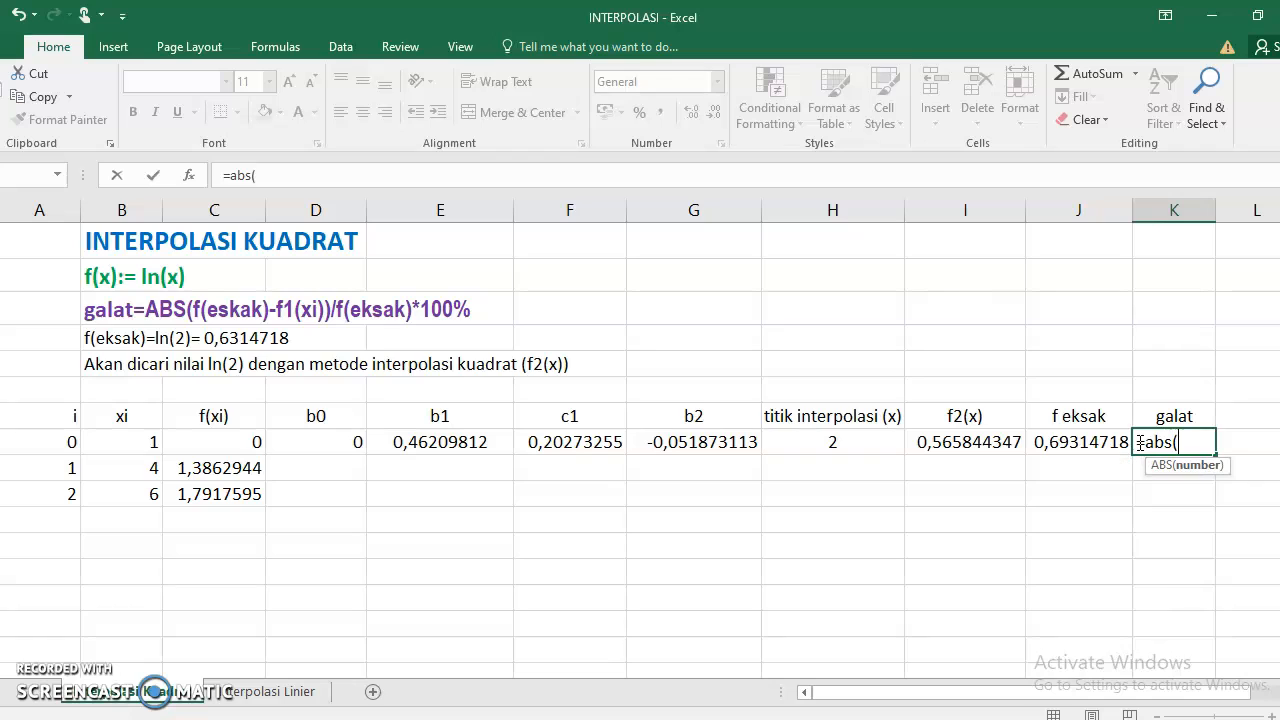
pyautogui.click(1067, 441)
pyautogui.write('-')
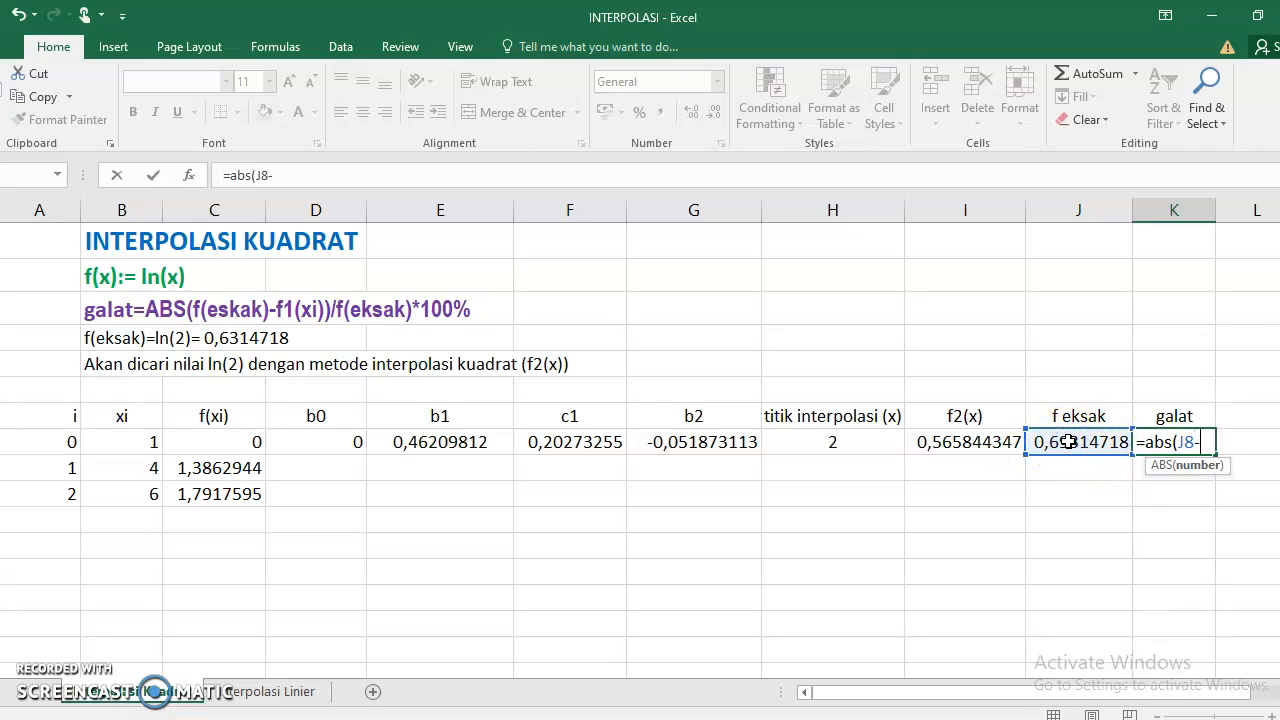
pyautogui.click(965, 443)
pyautogui.write(')/')
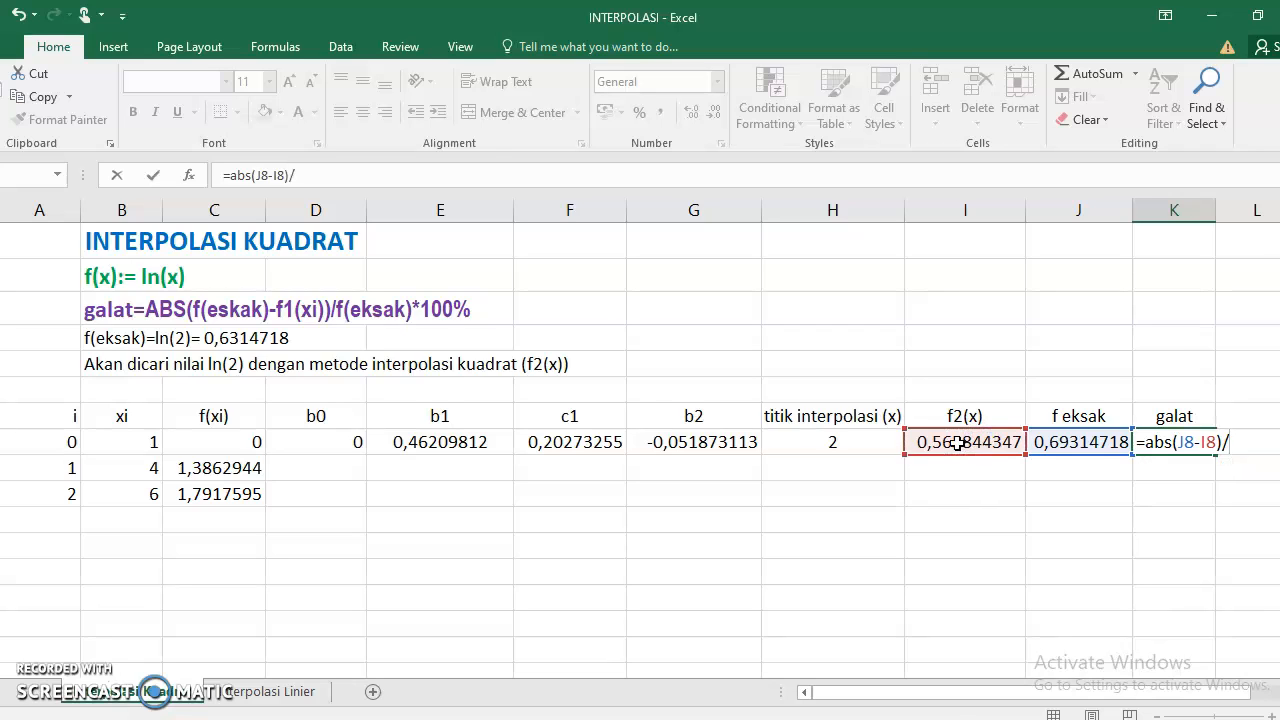
pyautogui.click(1066, 446)
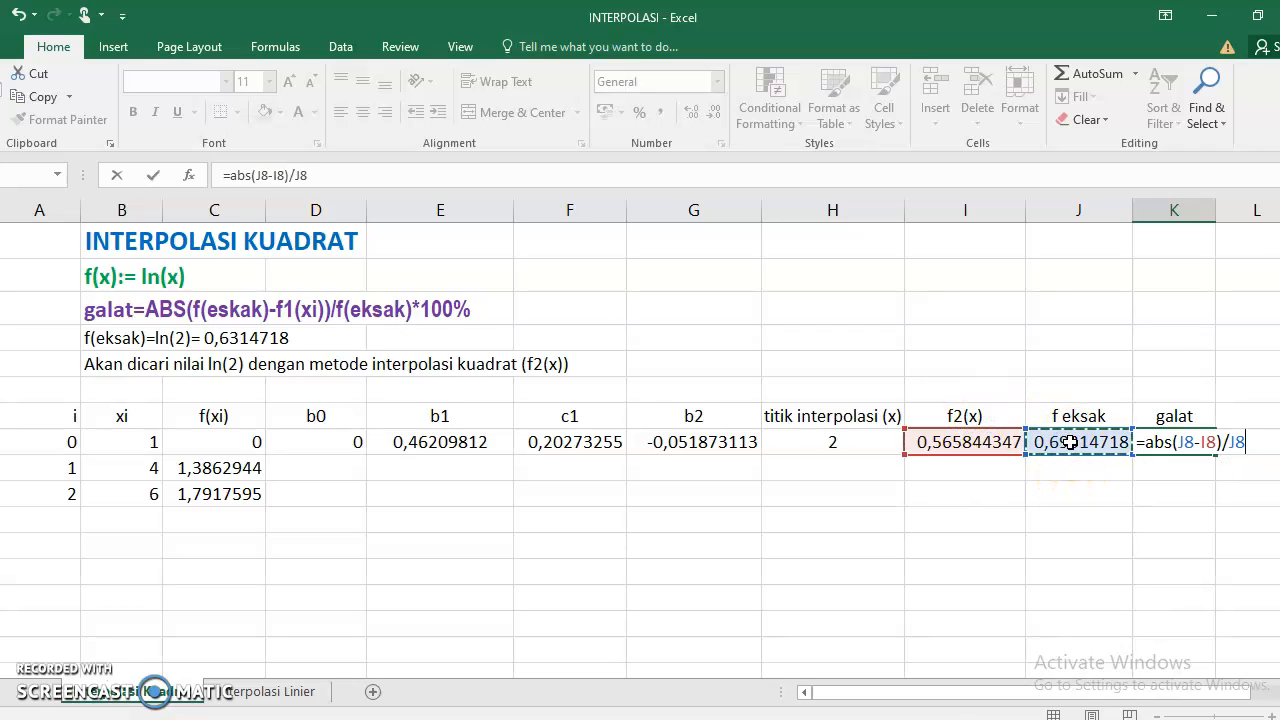
# Regroup the galat formula in K8 so the absolute value covers the whole quotient, completing it as =ABS((J8-I8)/J8)*100.
pyautogui.click(1171, 442)
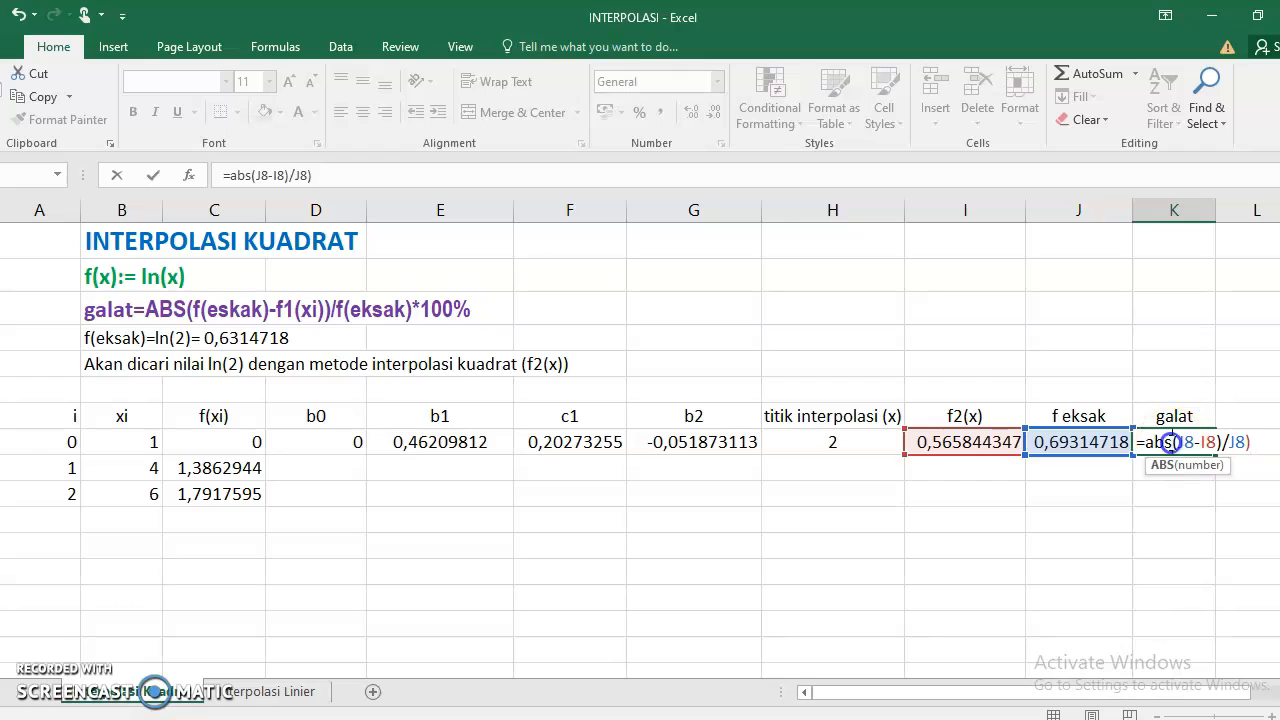
pyautogui.write('(')
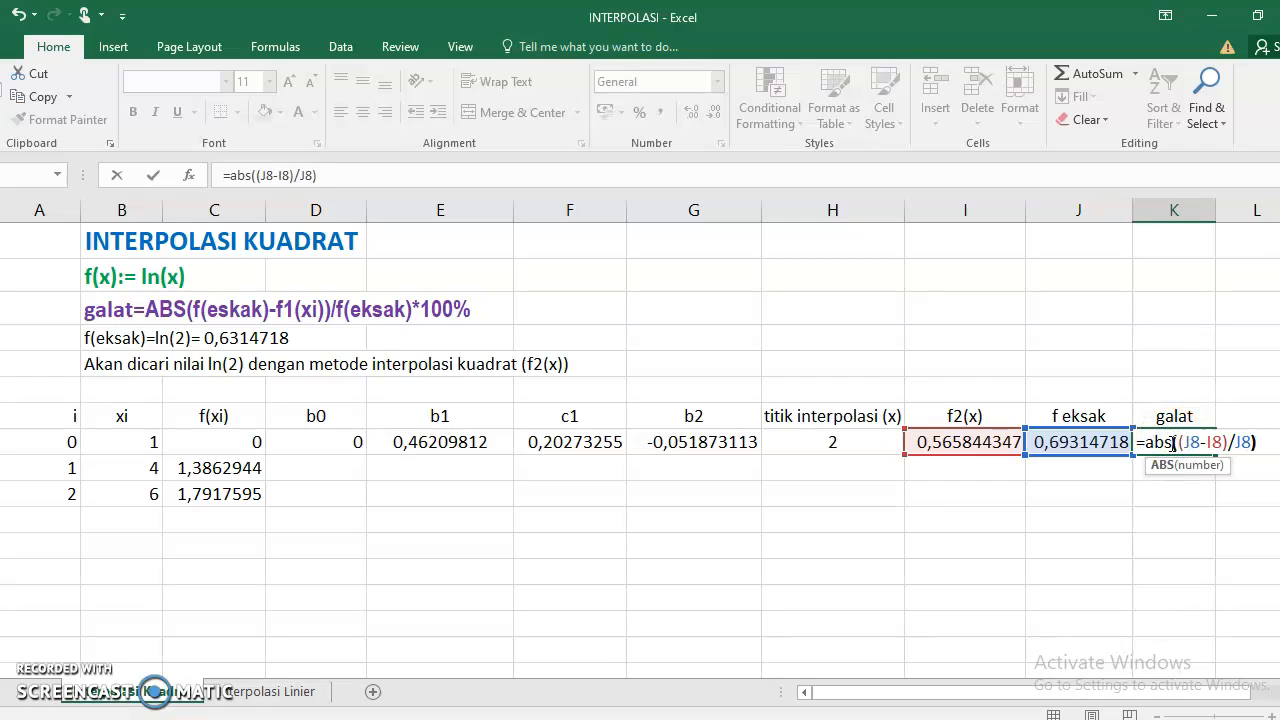
pyautogui.click(1256, 442)
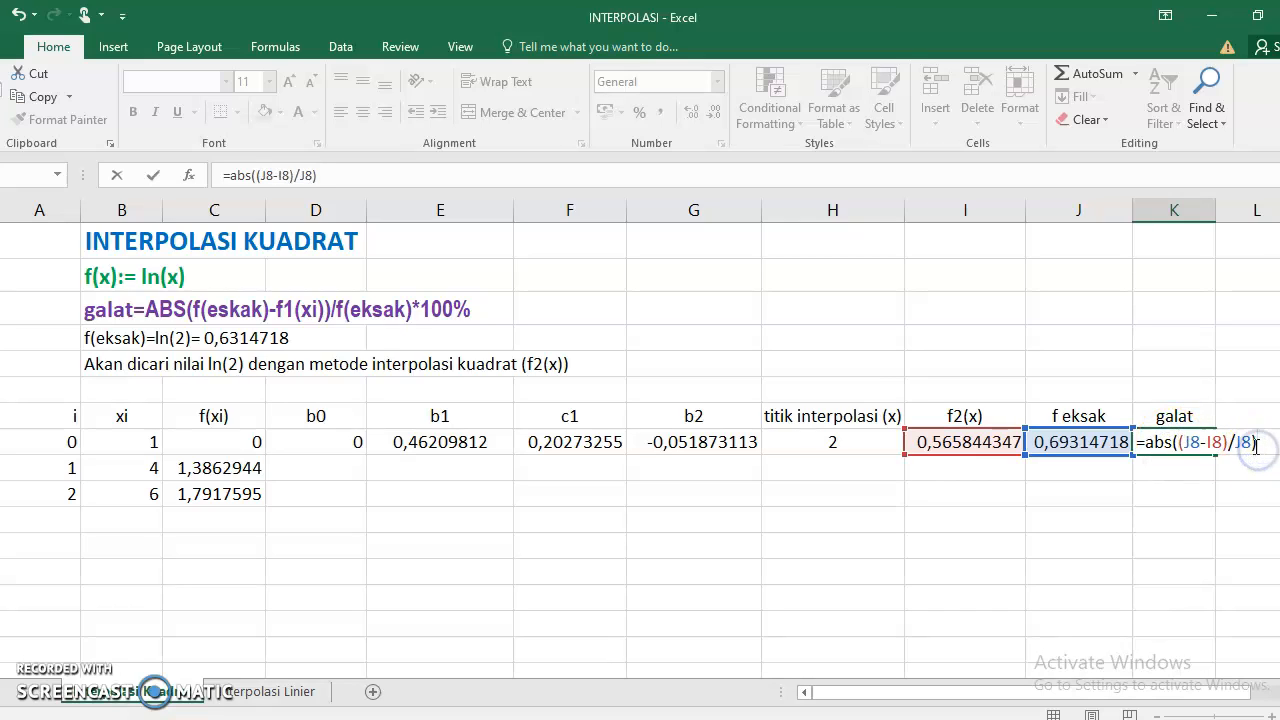
pyautogui.press('Return')
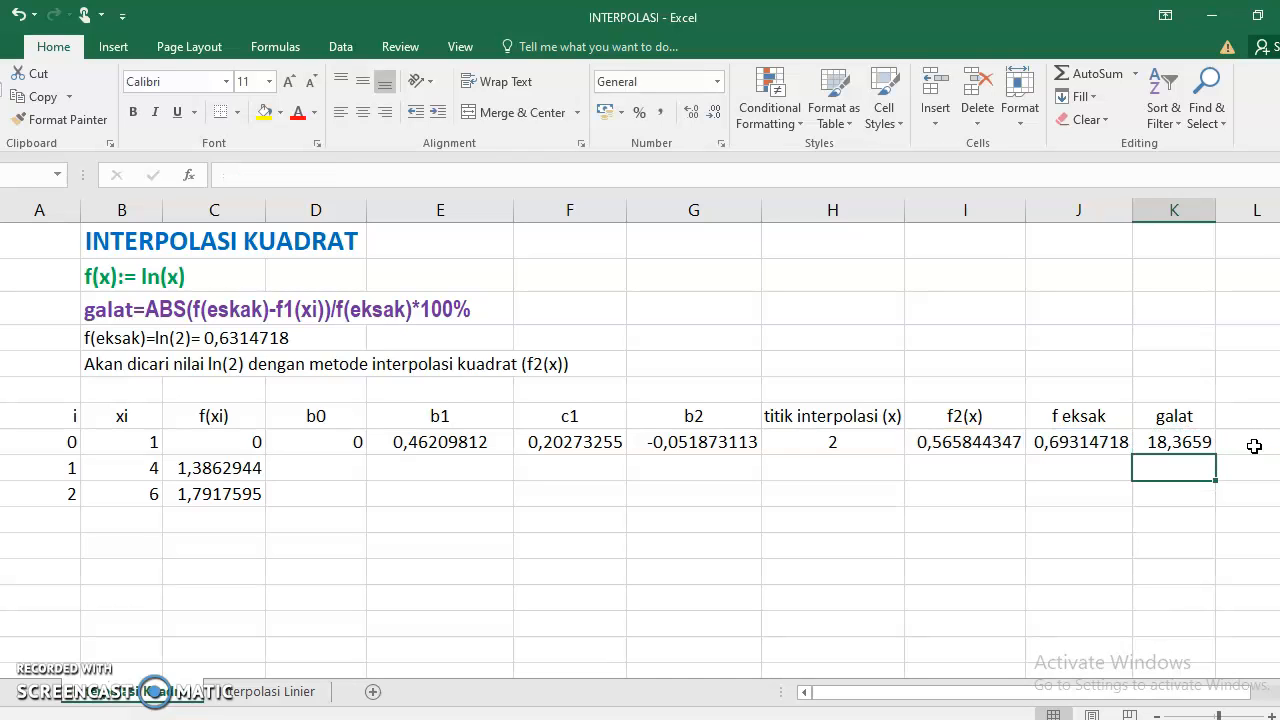
# Reduce the galat value in K8 to two decimal places.
pyautogui.click(1175, 442)
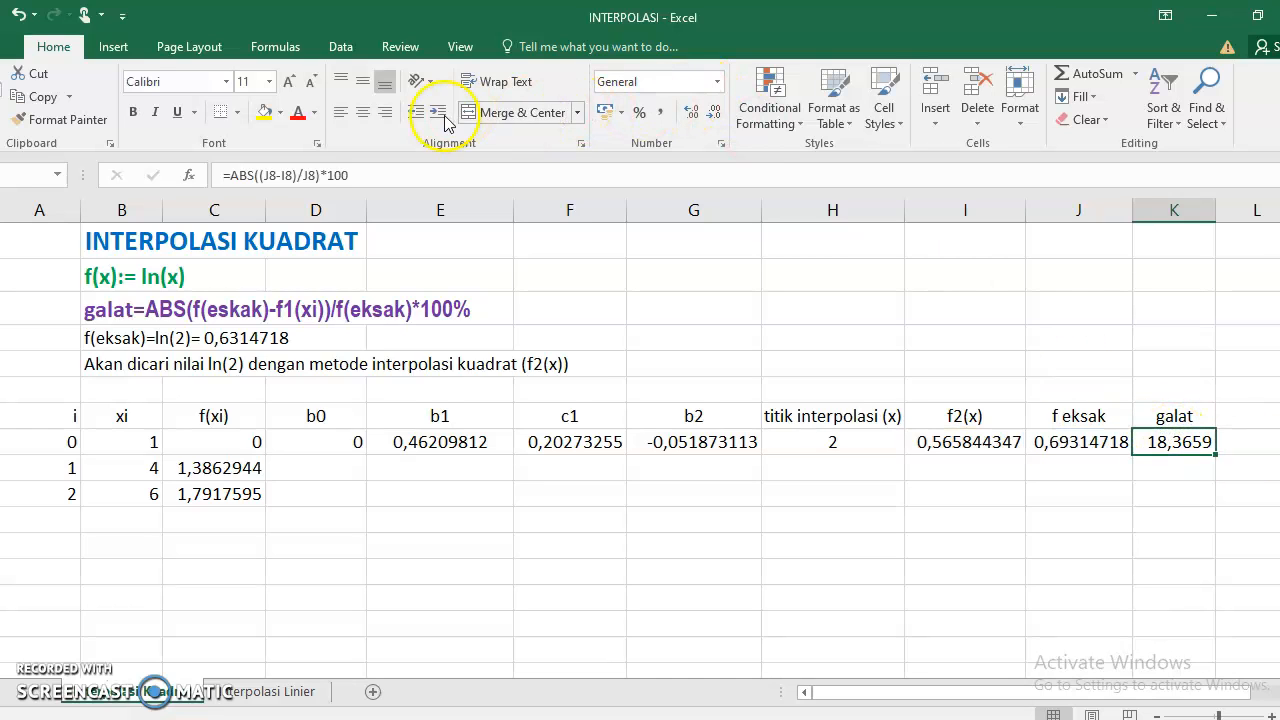
pyautogui.click(706, 114)
pyautogui.click(706, 114)
pyautogui.click(660, 517)
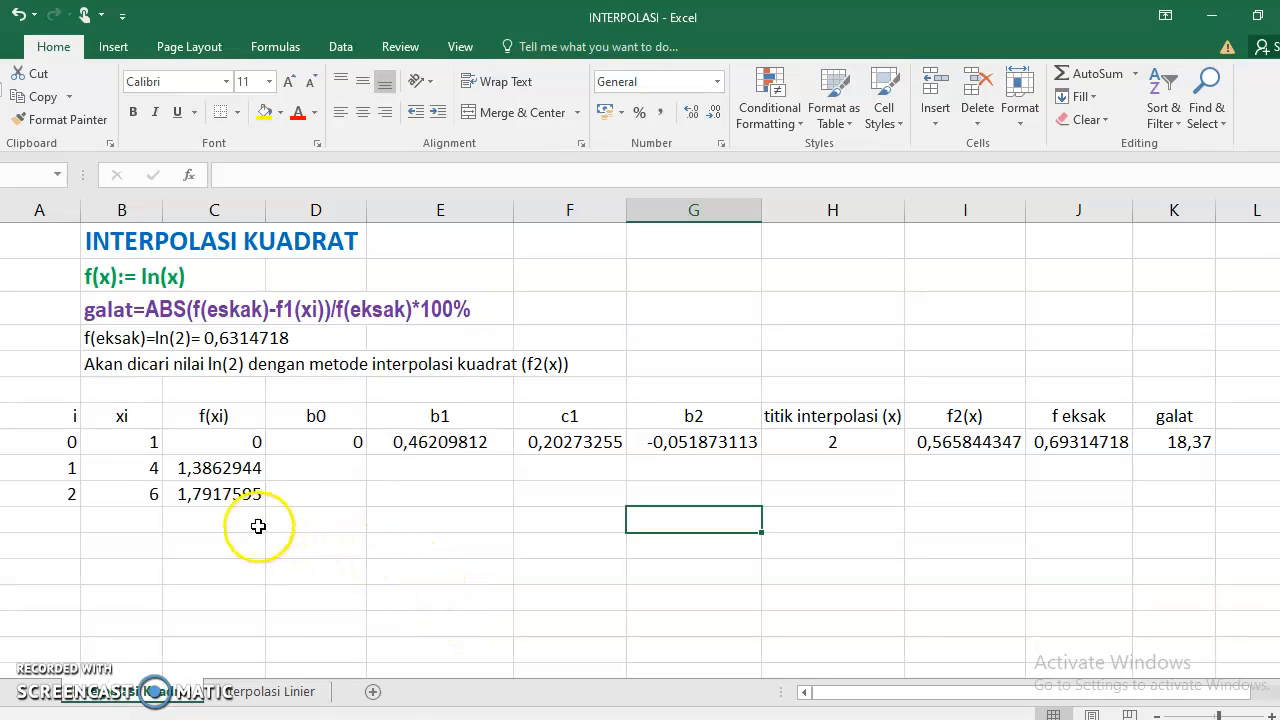
pyautogui.click(143, 445)
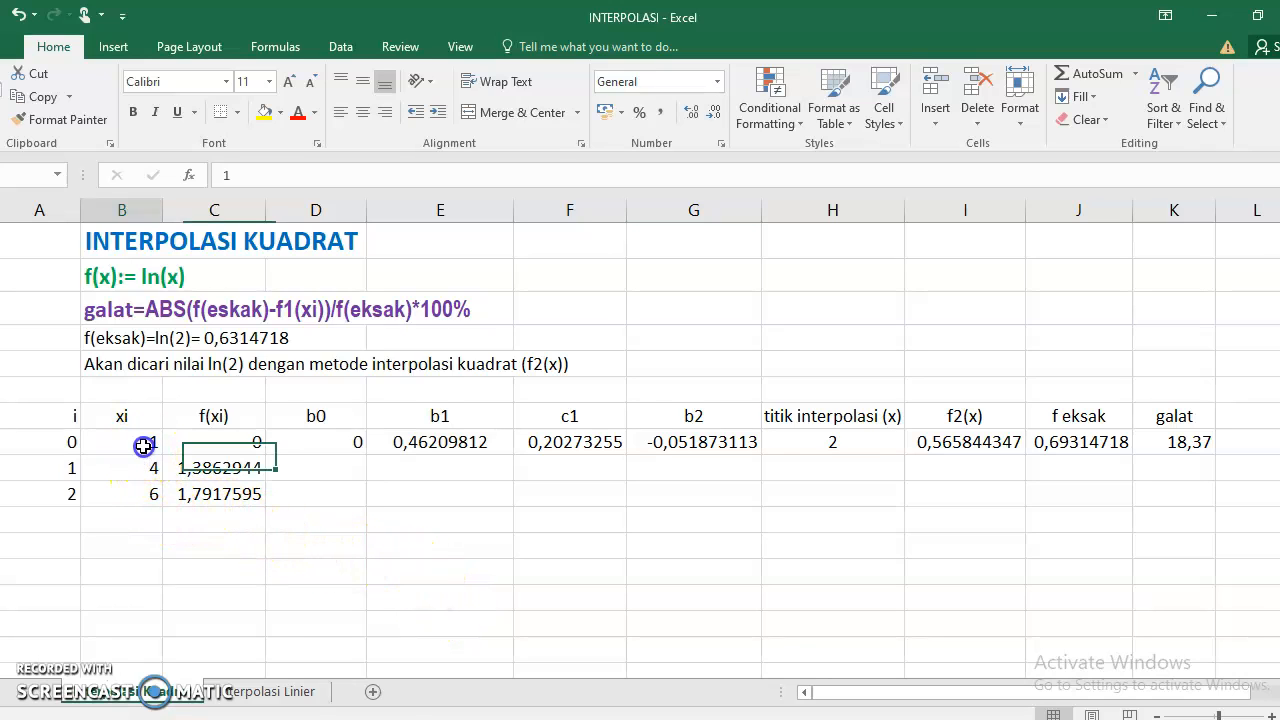
# Set the interpolation points xi to 3 in B9 and 4 in B10.
pyautogui.click(155, 467)
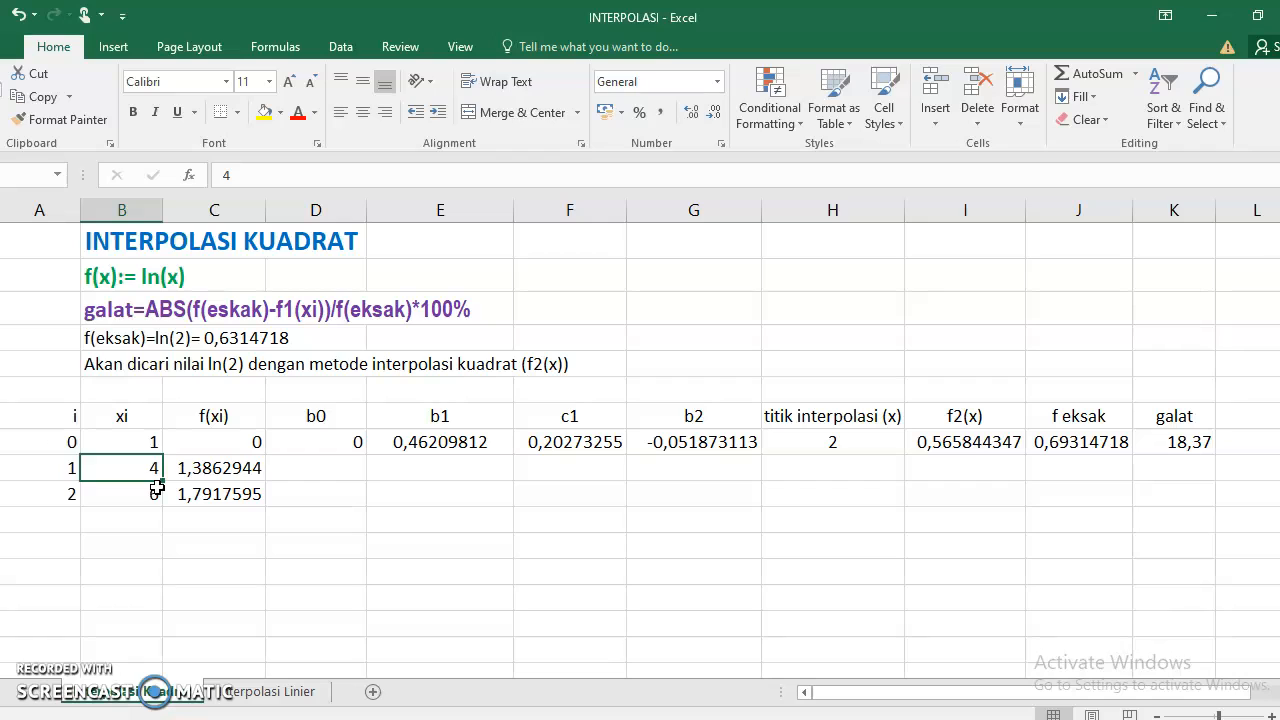
pyautogui.write('3')
pyautogui.press('Return')
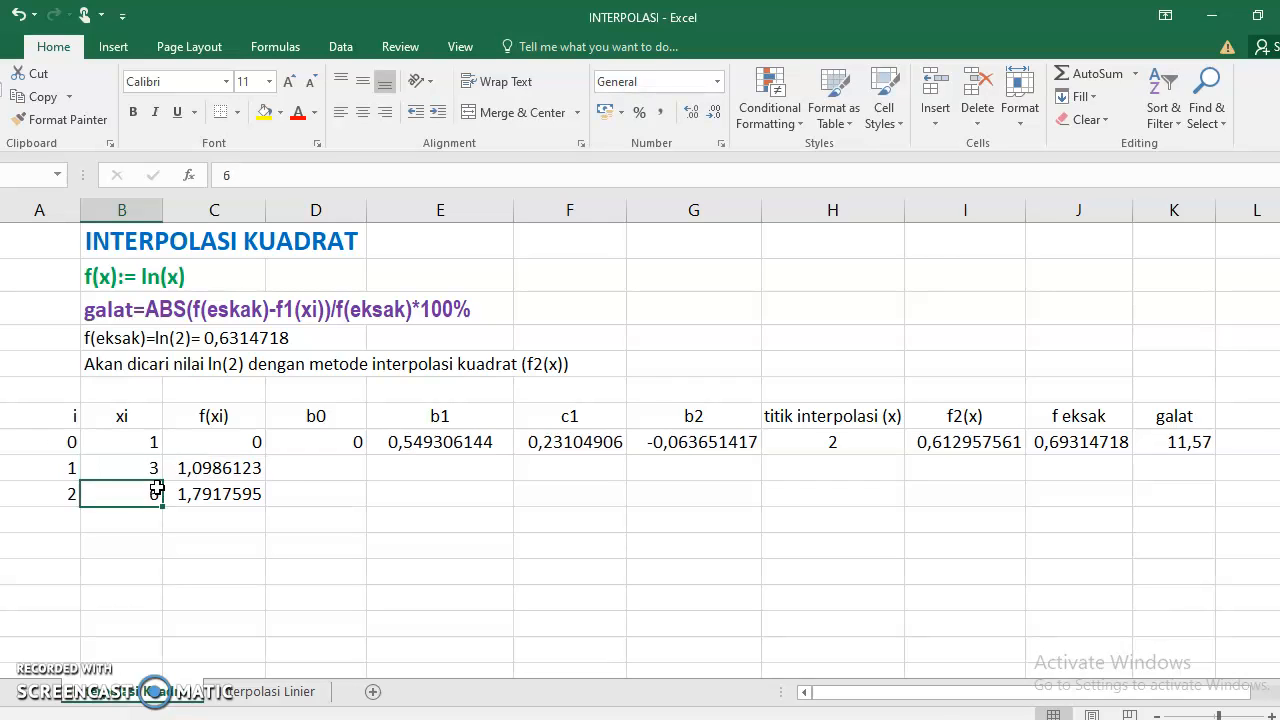
pyautogui.press('BackSpace')
pyautogui.write('4')
pyautogui.press('Return')
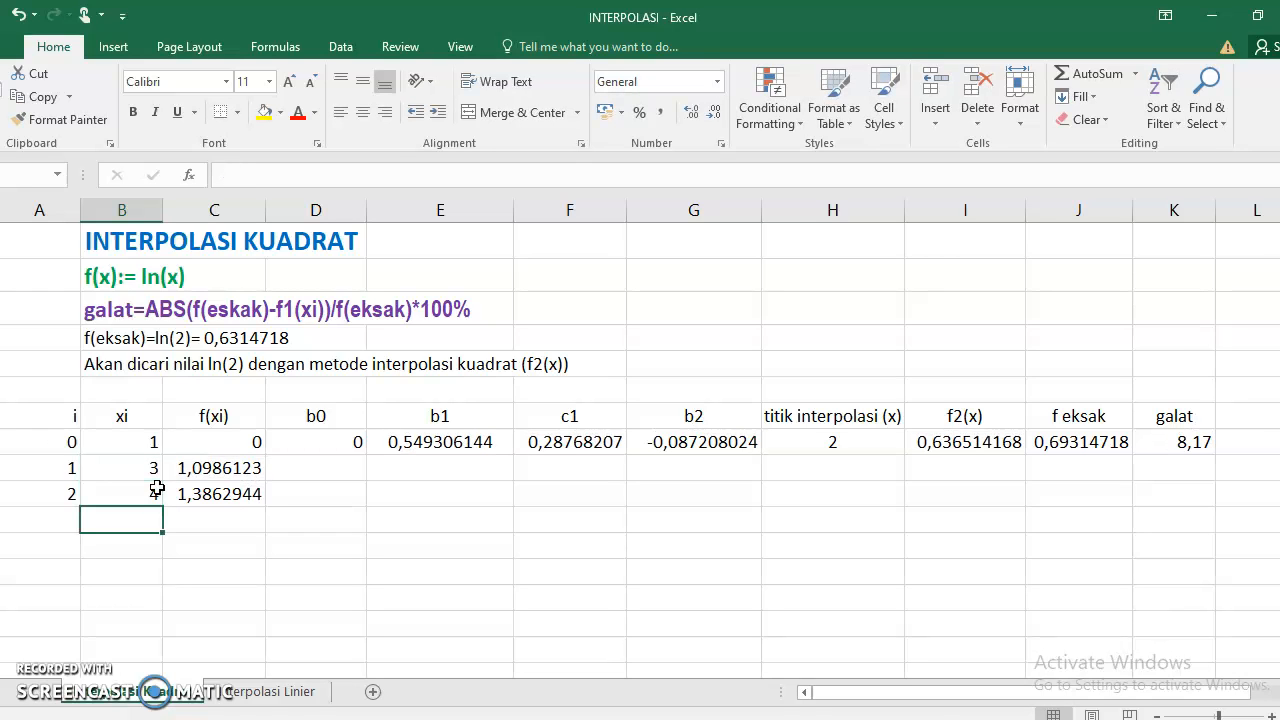
# Swap the last two interpolation points, setting xi to 4 in B9 and 3 in B10.
pyautogui.press('Up')
pyautogui.press('Up')
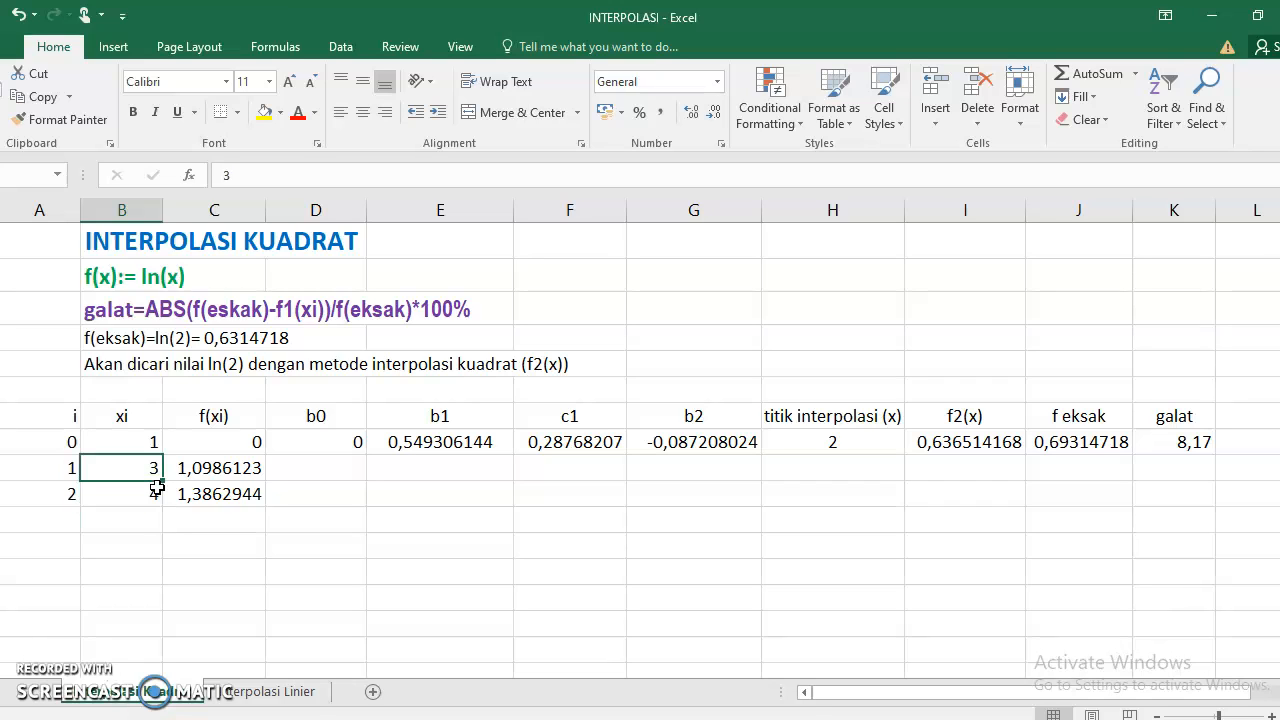
pyautogui.write('4')
pyautogui.press('Return')
pyautogui.write('3')
pyautogui.press('Return')
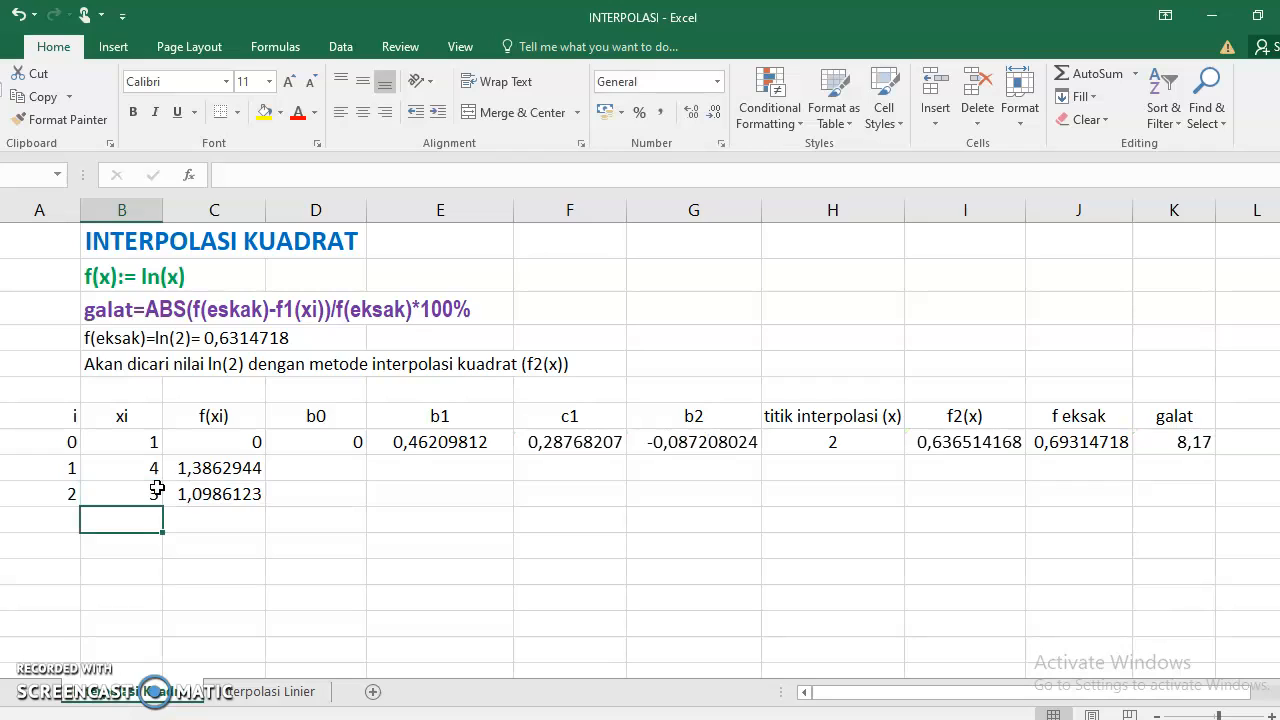
# Set the xi value for i = 1 in B9 to 2,5.
pyautogui.press('Up')
pyautogui.press('Up')
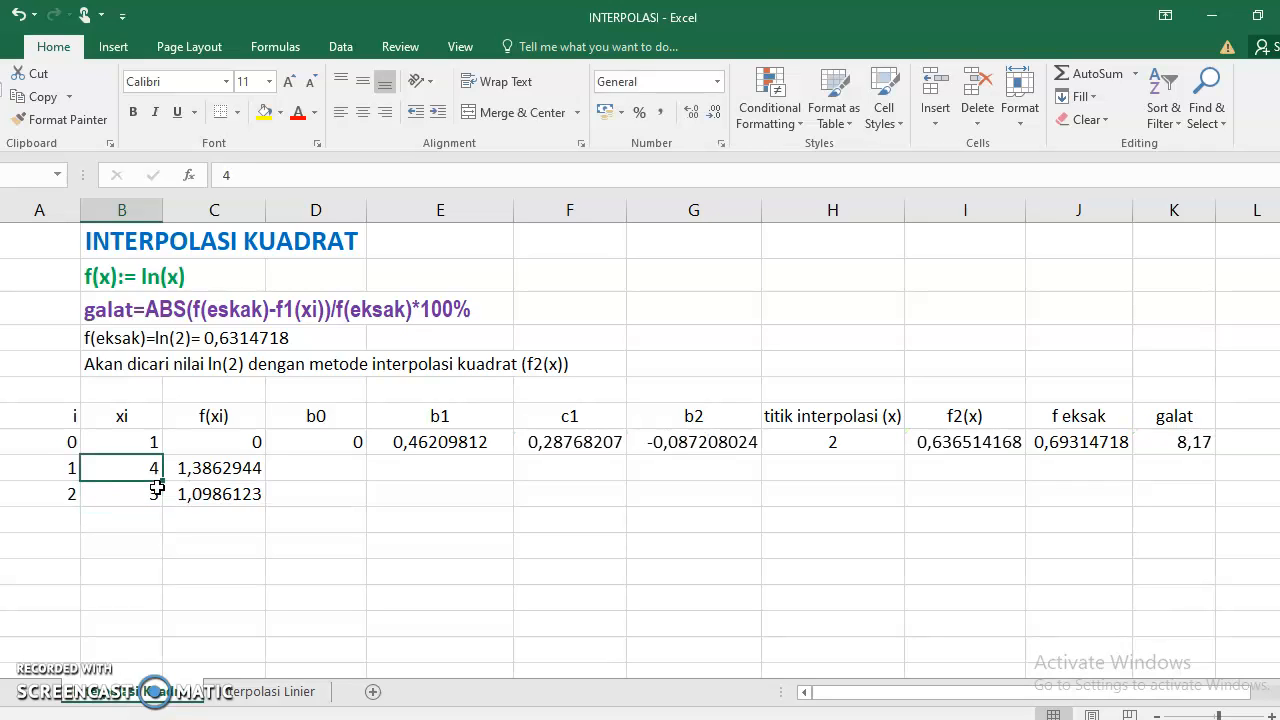
pyautogui.write('2,5')
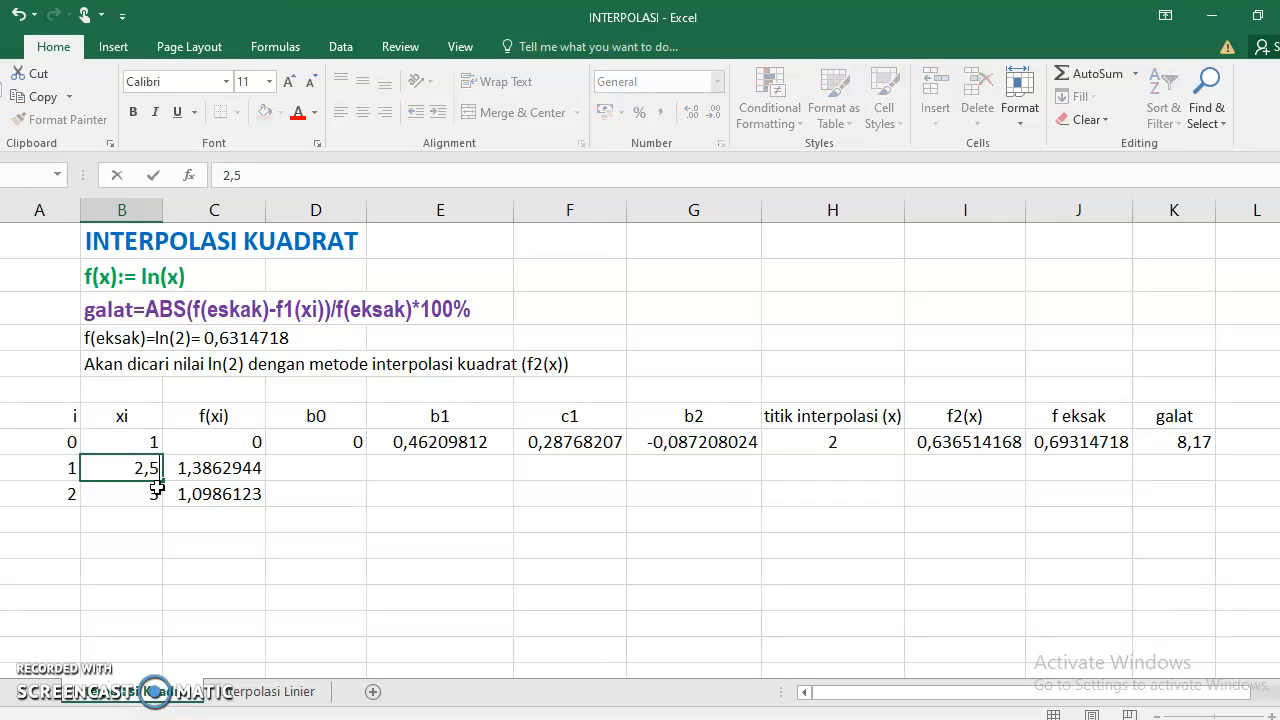
pyautogui.press('Return')
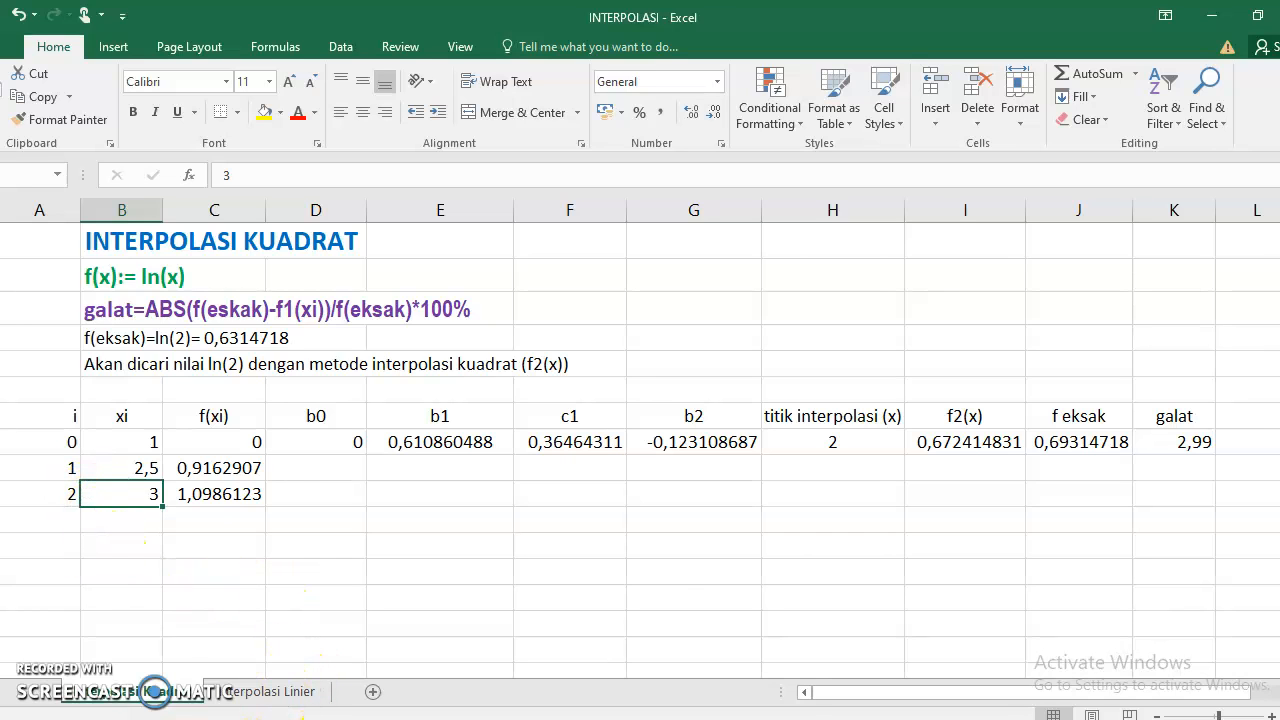
# Review the galat values on the Interpolasi Linier sheet for comparison, and return to the quadratic interpolation sheet.
pyautogui.click(265, 700)
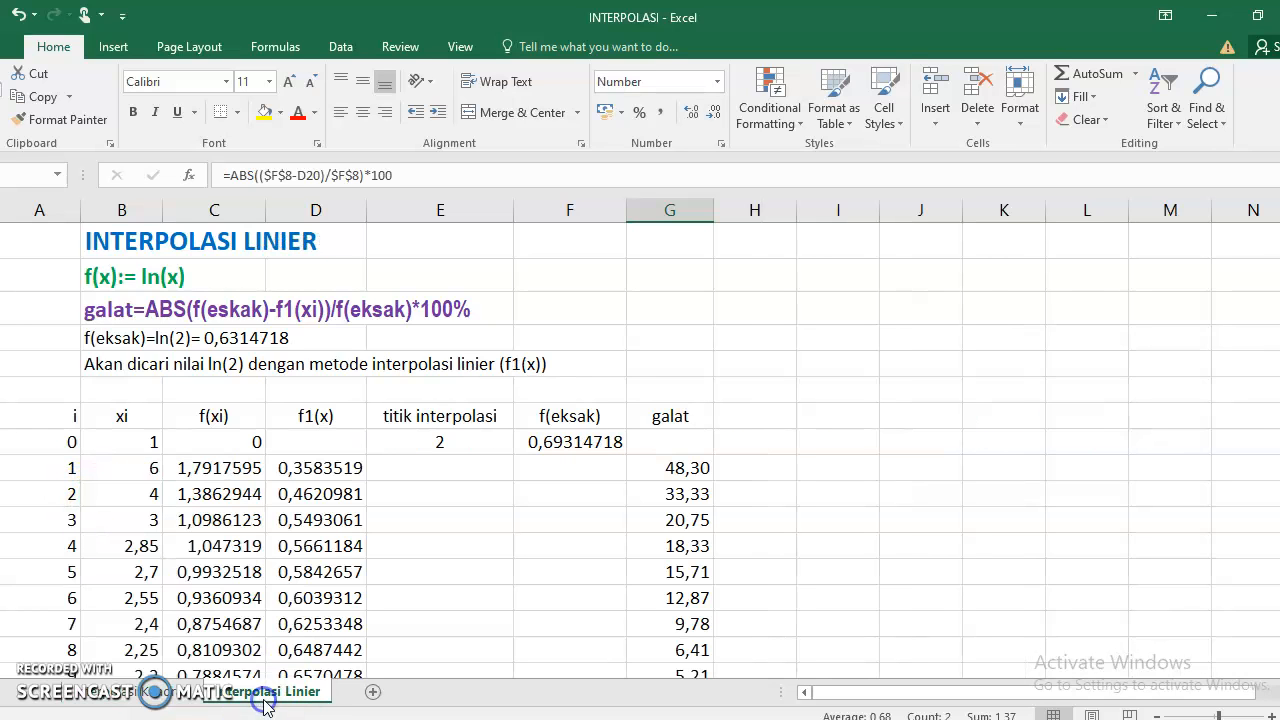
pyautogui.click(170, 700)
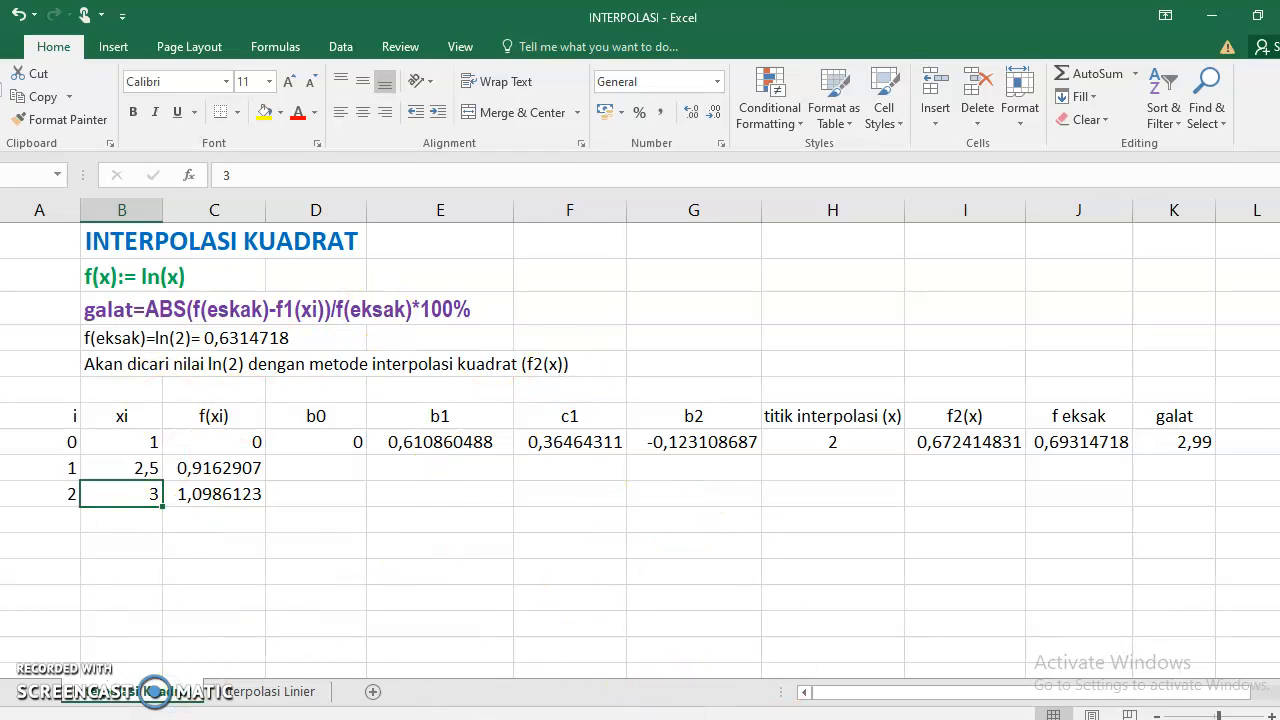
pyautogui.moveTo(671, 718)
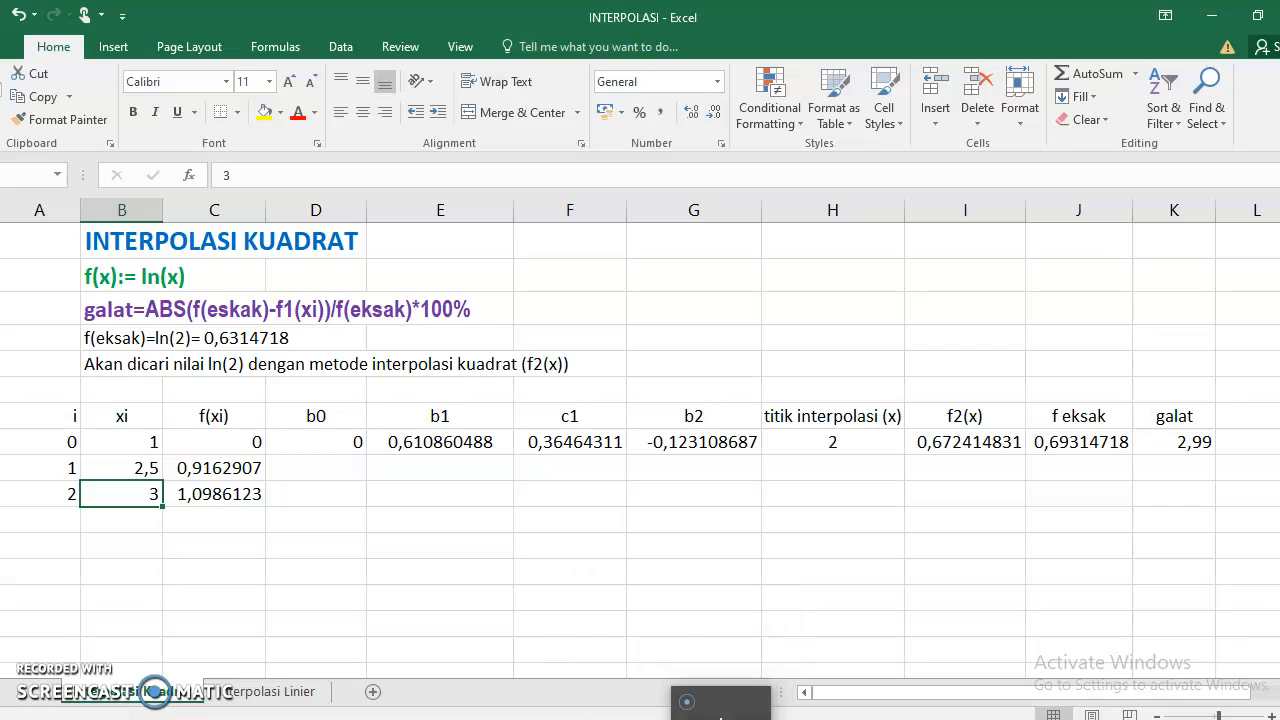